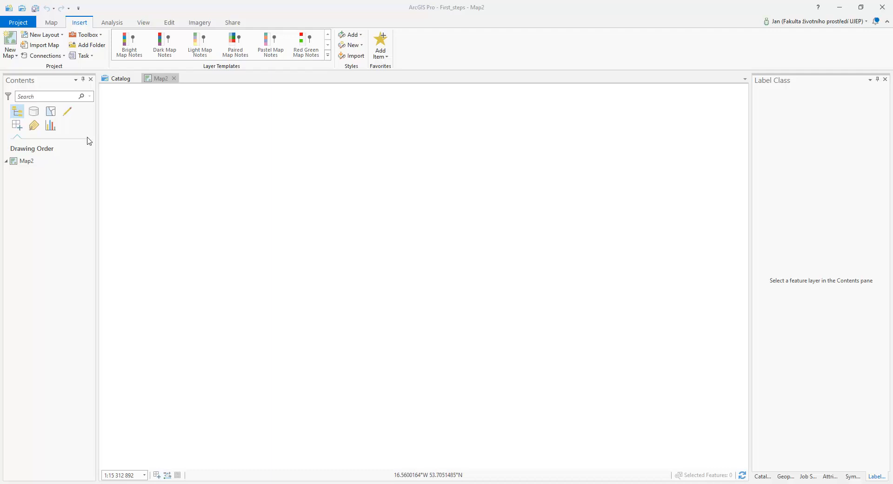
Add the Regions.shp shapefile from the ArcCR_eng folder to the map.
left_click(51, 23)
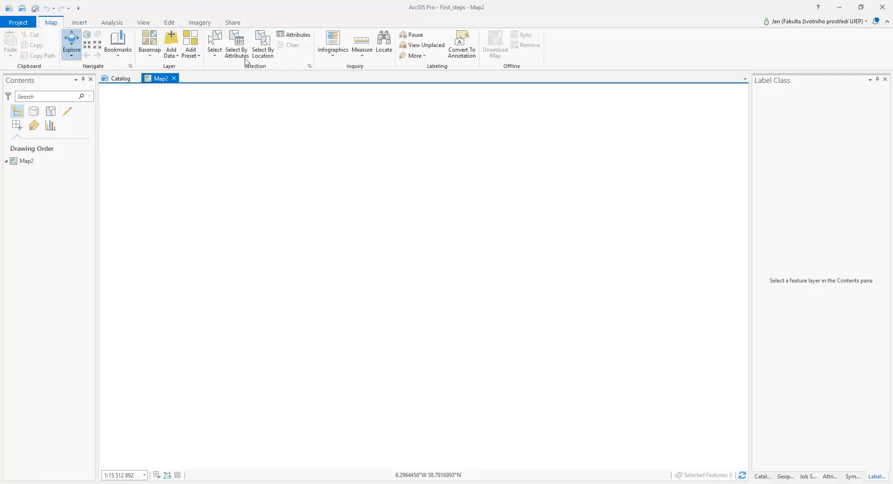
left_click(172, 39)
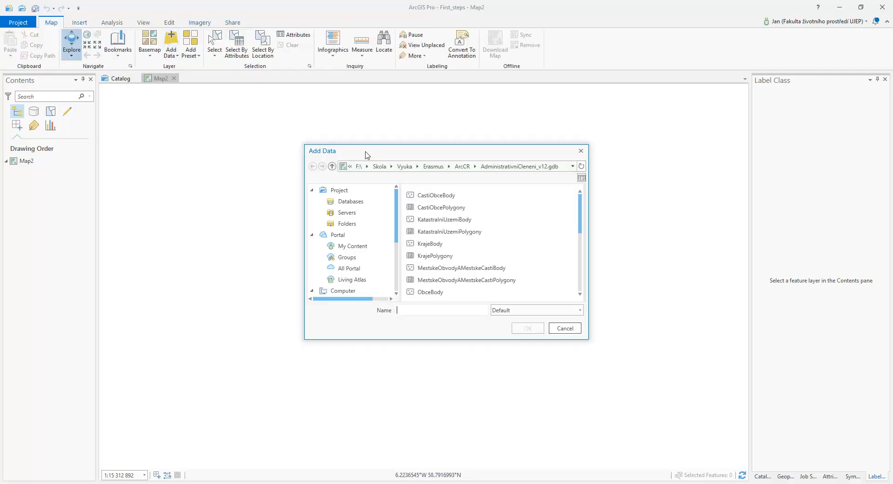
left_click(462, 166)
left_click(439, 208)
double_click(439, 207)
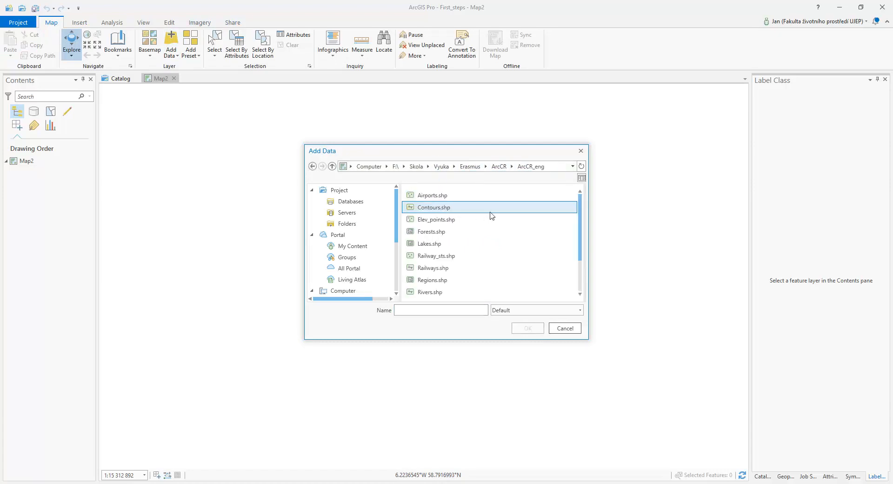
left_click(442, 281)
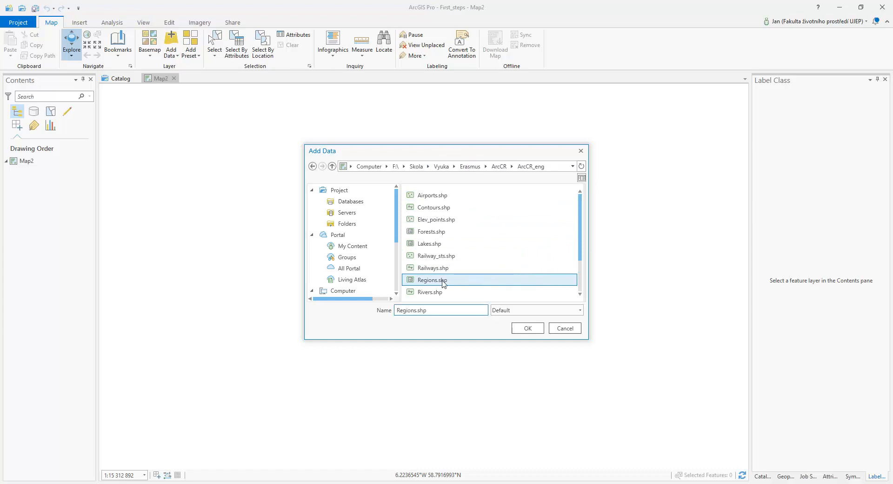
left_click(528, 329)
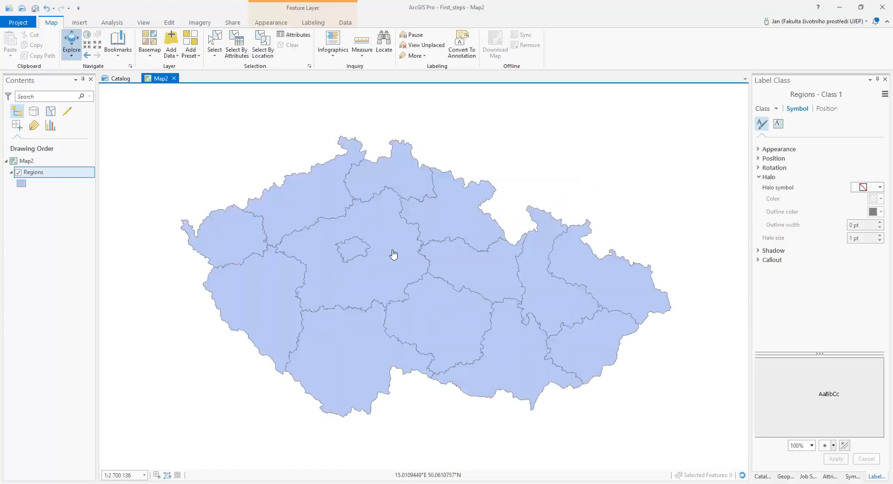
Open the attribute table of the Regions layer.
mouse_move(413, 300)
left_mouse_down()
mouse_move(405, 287)
mouse_move(417, 280)
mouse_move(417, 289)
left_mouse_up()
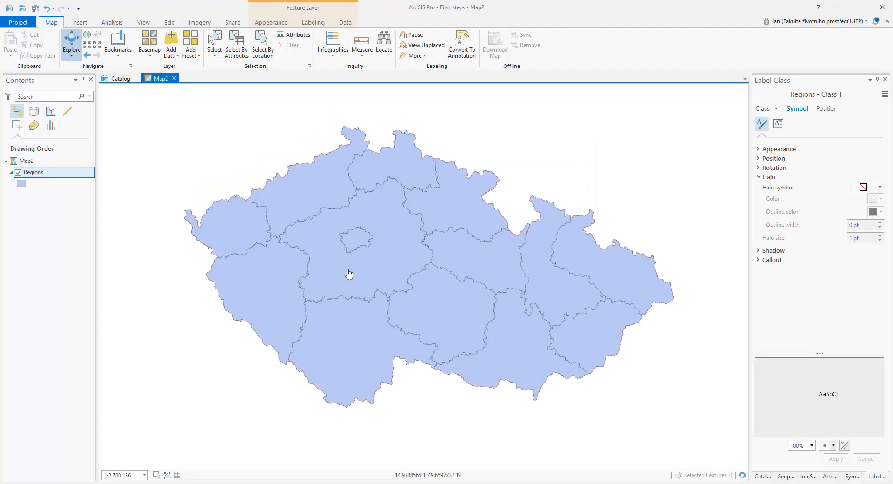
left_click(56, 173)
right_click(56, 175)
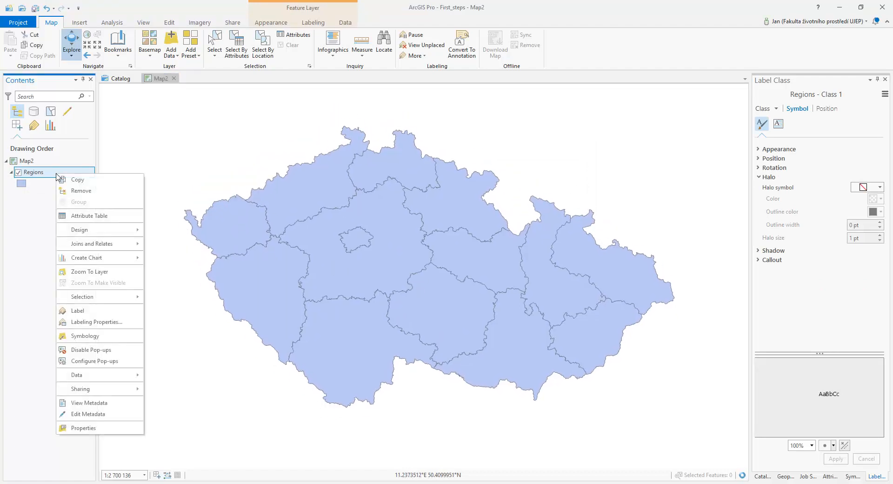
left_click(98, 219)
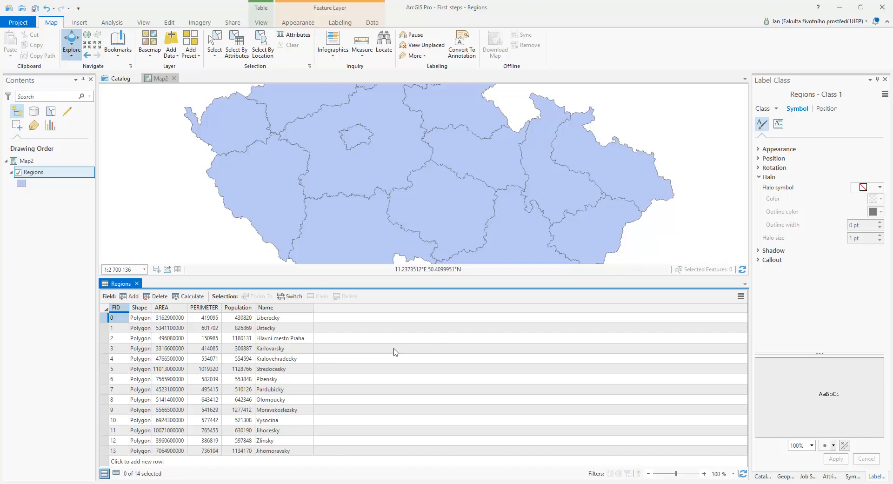
Add a new field named Sheep to the Regions table with data type Long.
left_click(131, 297)
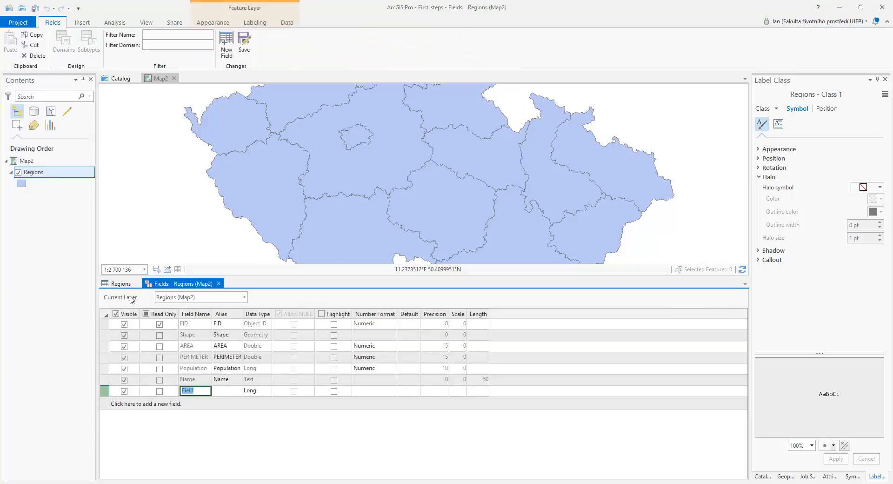
type("Sheep")
key("Return")
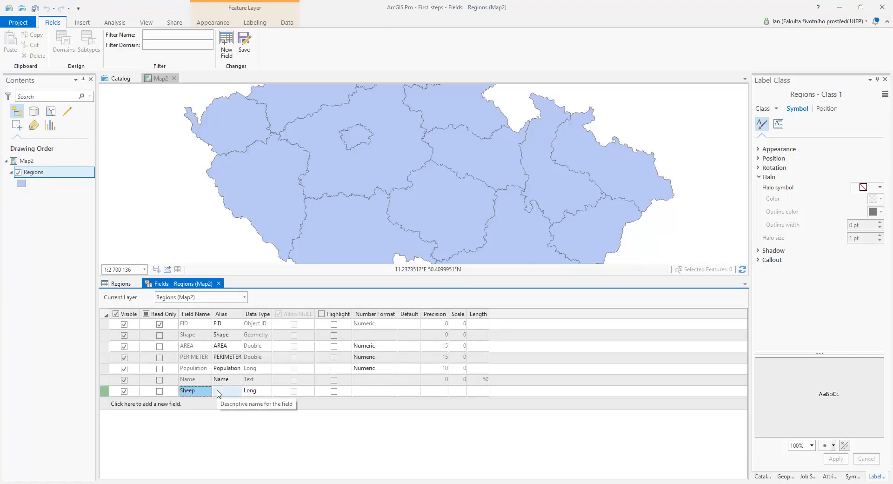
left_click(259, 392)
left_click(266, 392)
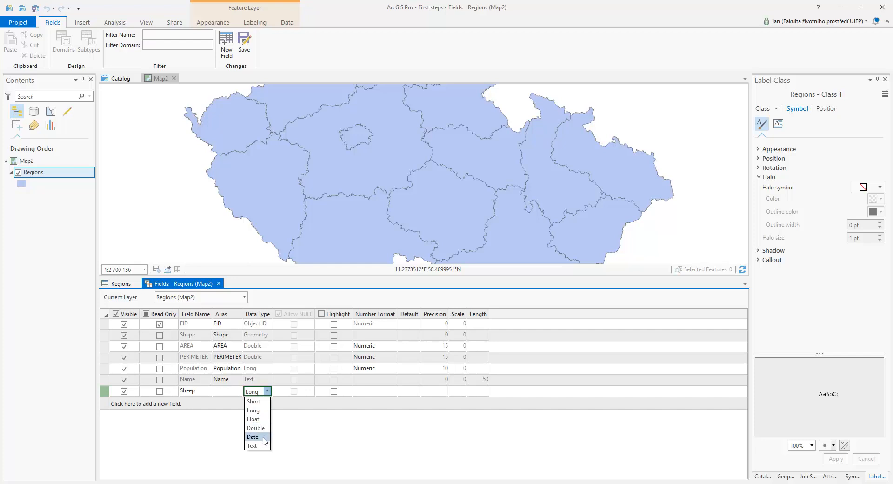
left_click(260, 412)
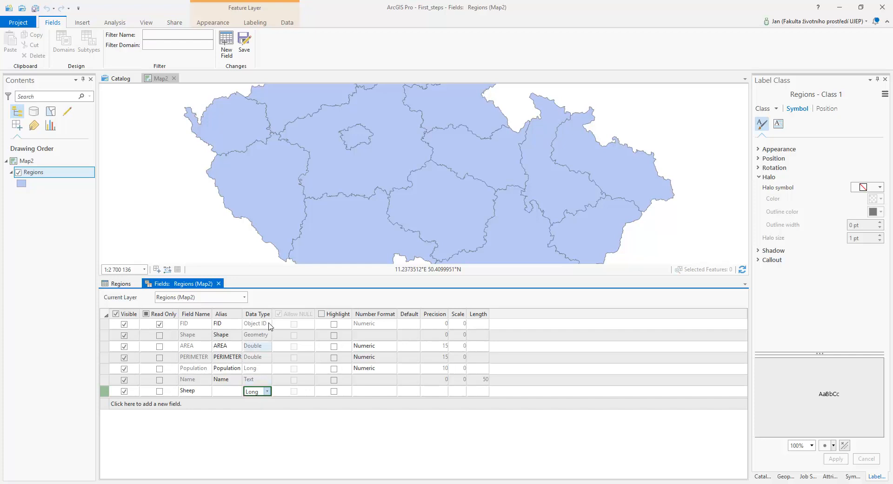
Set the Sheep field's number format to Numeric and save the field changes.
left_click(375, 393)
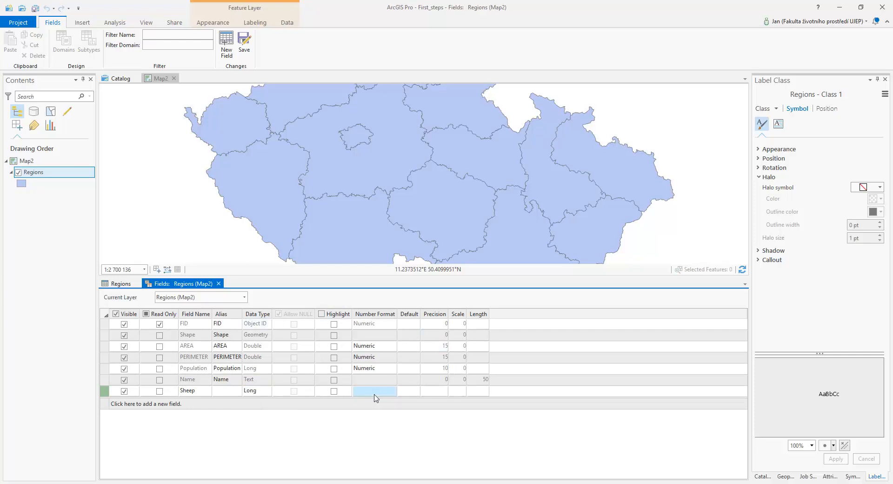
left_click(392, 391)
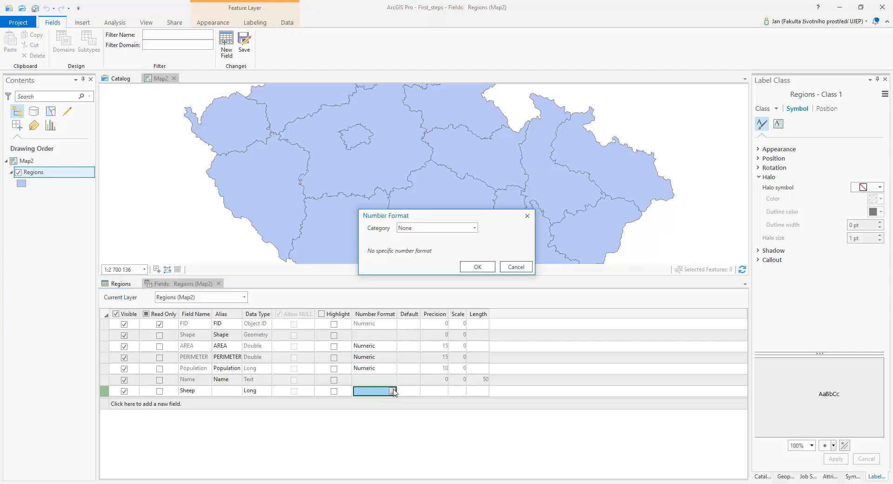
left_click(411, 228)
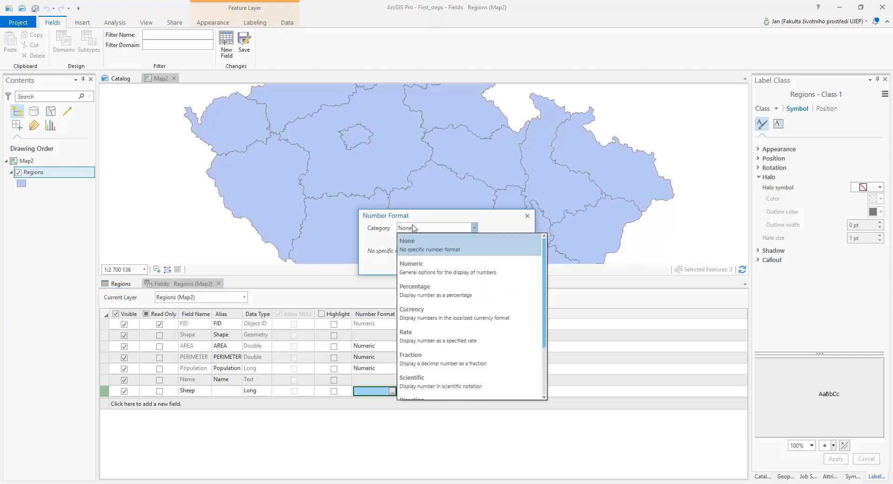
left_click(424, 270)
left_click(482, 416)
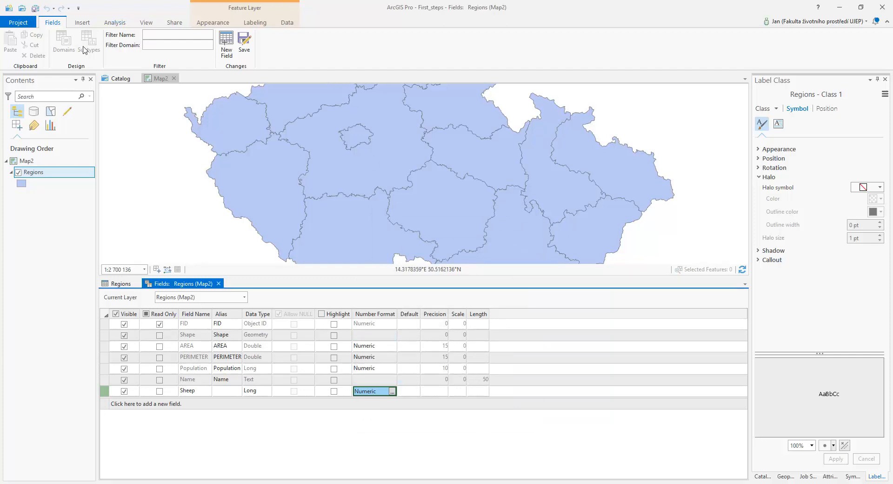
left_click(244, 41)
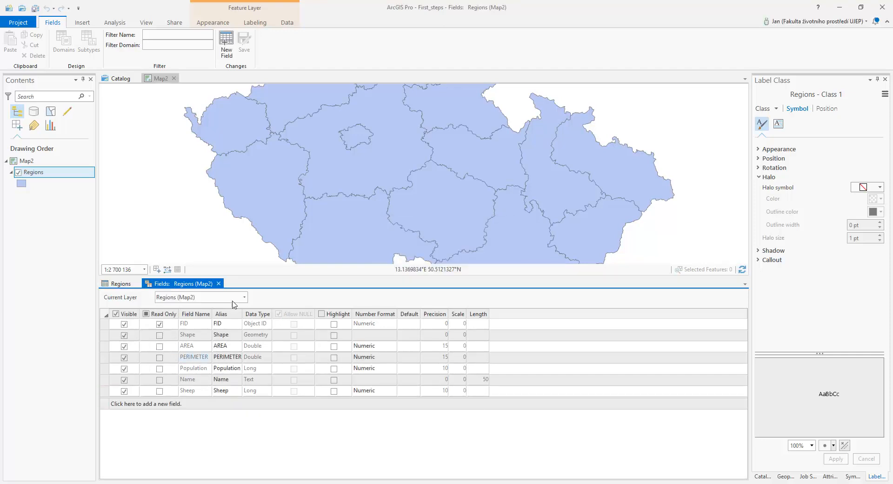
Enter Sheep values 25896, 85412 and 8456 for Liberecky, Ustecky and Hlavni mesto Praha.
left_click(120, 284)
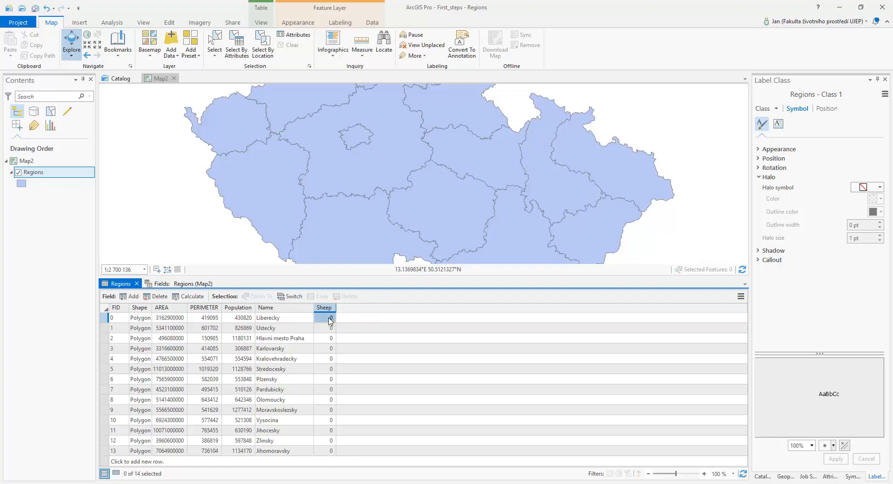
left_click(330, 317)
type("25896")
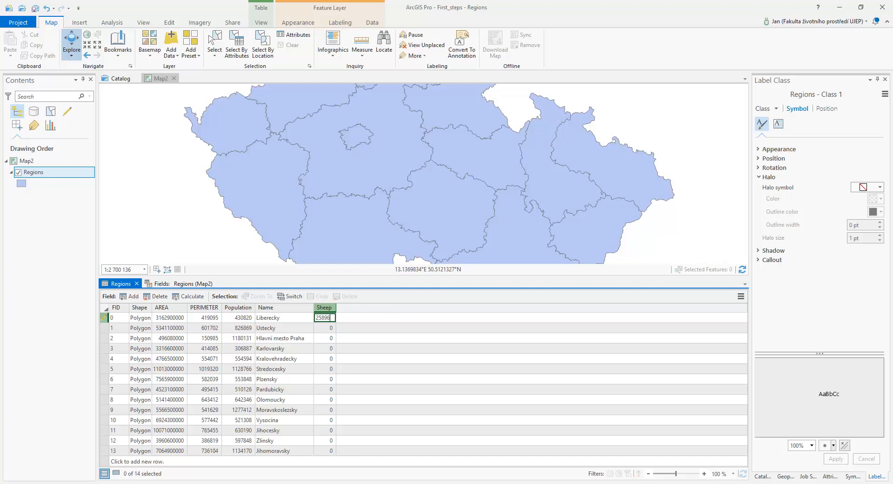
left_click(327, 329)
left_click(327, 328)
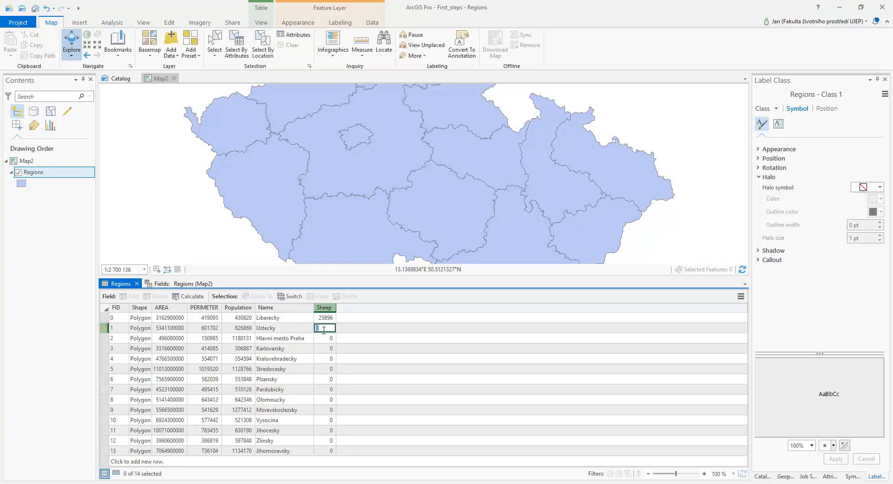
type("85412")
left_click(324, 338)
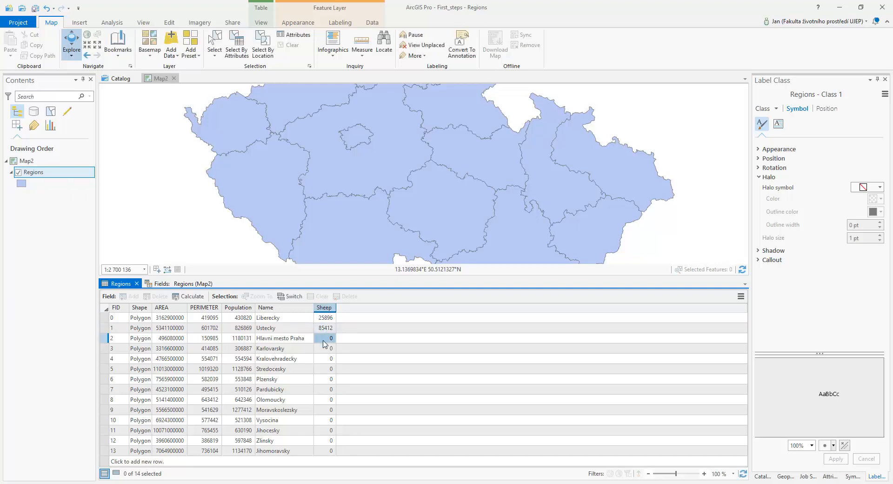
left_click(324, 339)
type("8456")
Enter 6533 for Karlovarsky and paste the Sheep values for the remaining regions.
left_click(324, 348)
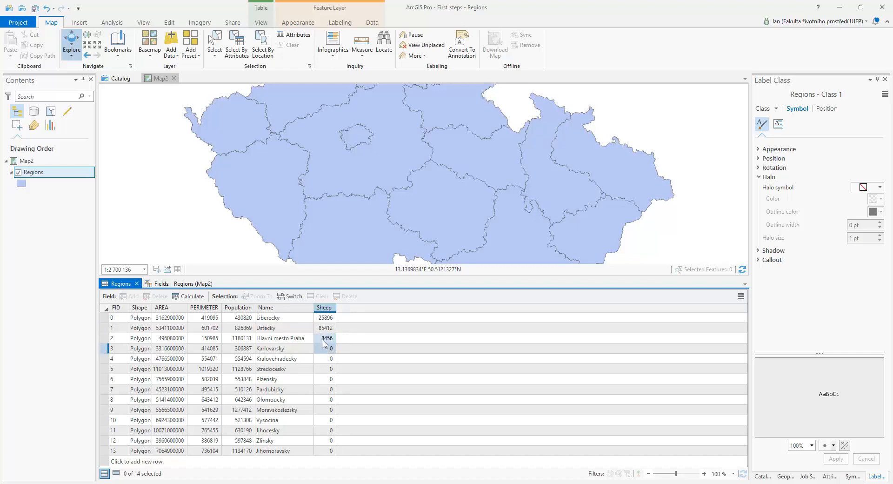
left_click(323, 349)
type("6533")
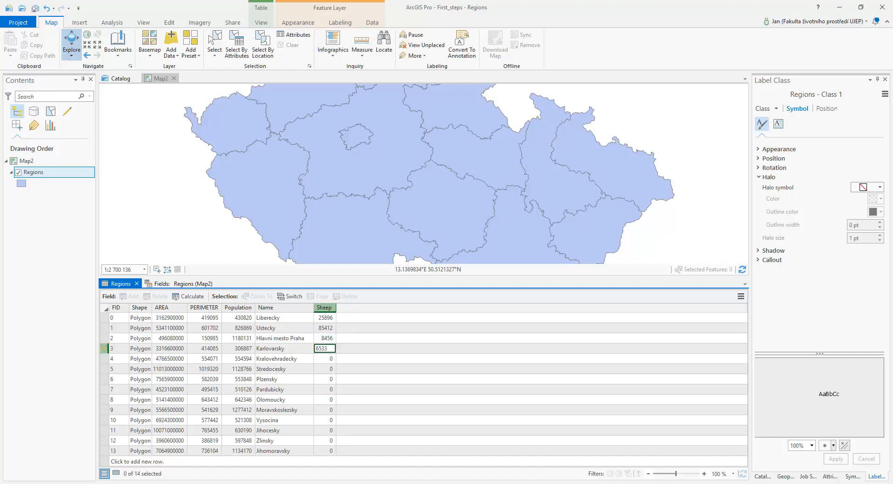
key("Return")
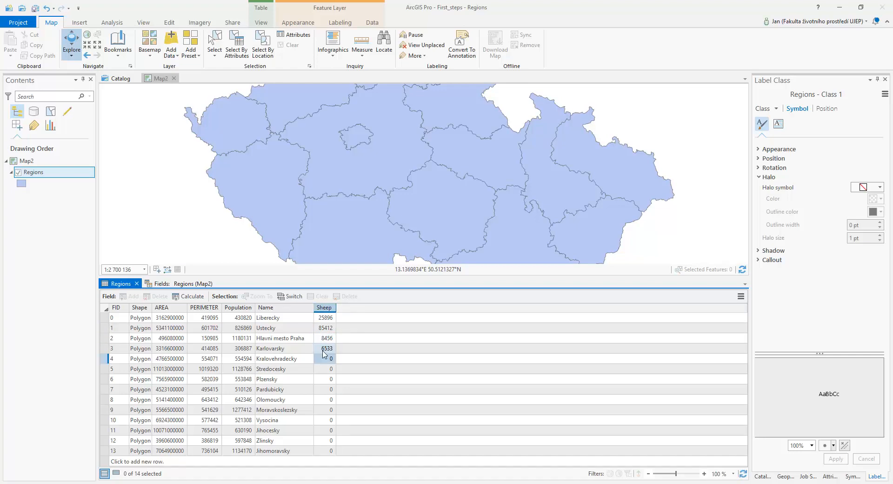
key("ctrl+v")
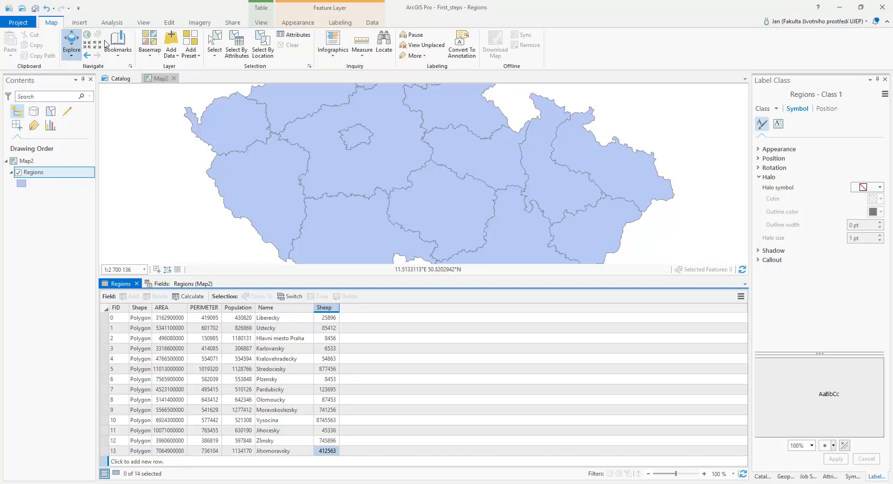
Save the attribute edits.
left_click(171, 26)
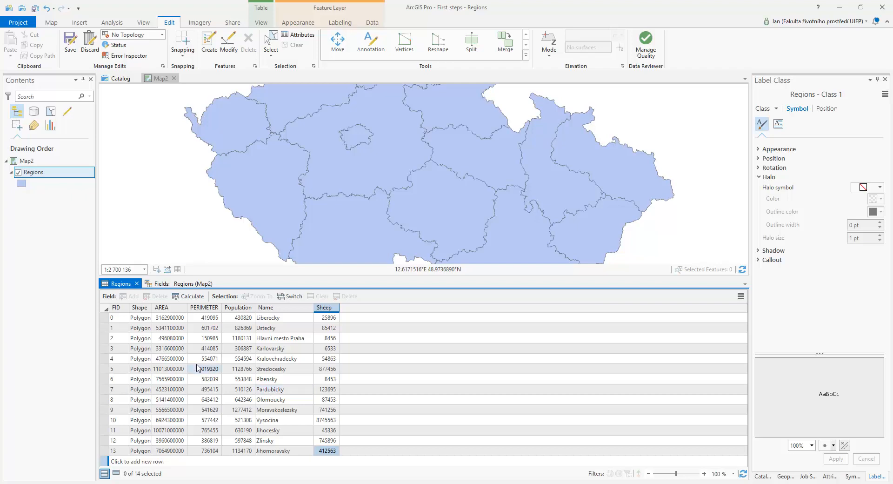
left_click(72, 43)
left_click(458, 255)
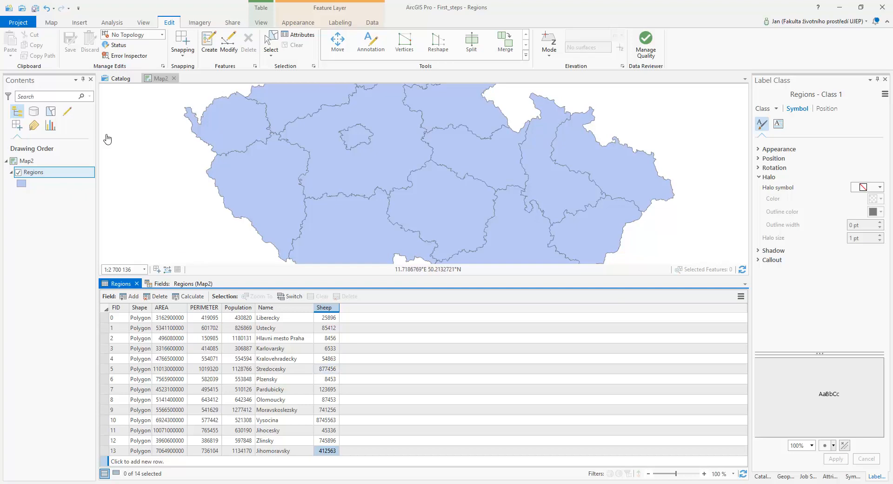
Symbolize the Regions layer with Unique Values based on the Sheep field.
left_click(39, 174)
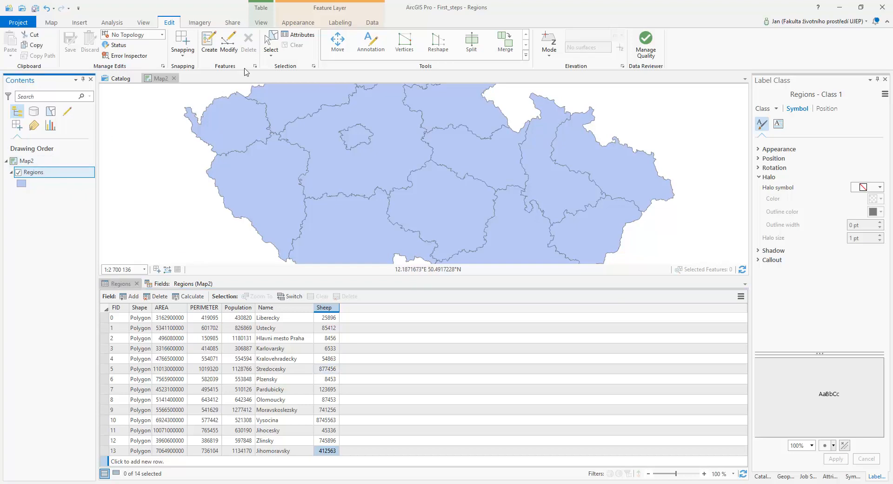
left_click(297, 23)
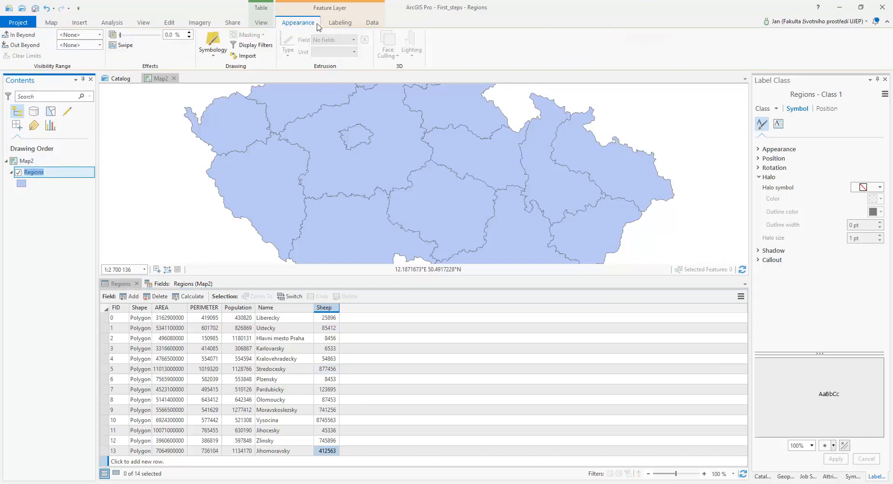
left_click(212, 55)
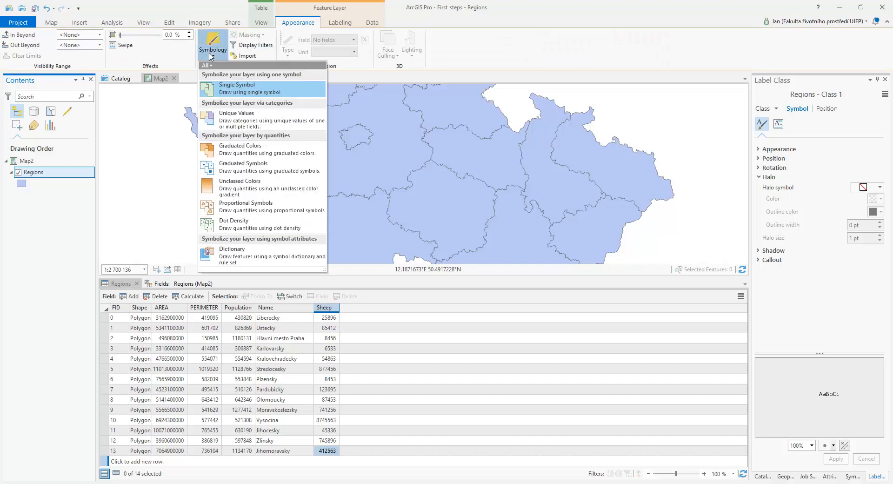
left_click(247, 118)
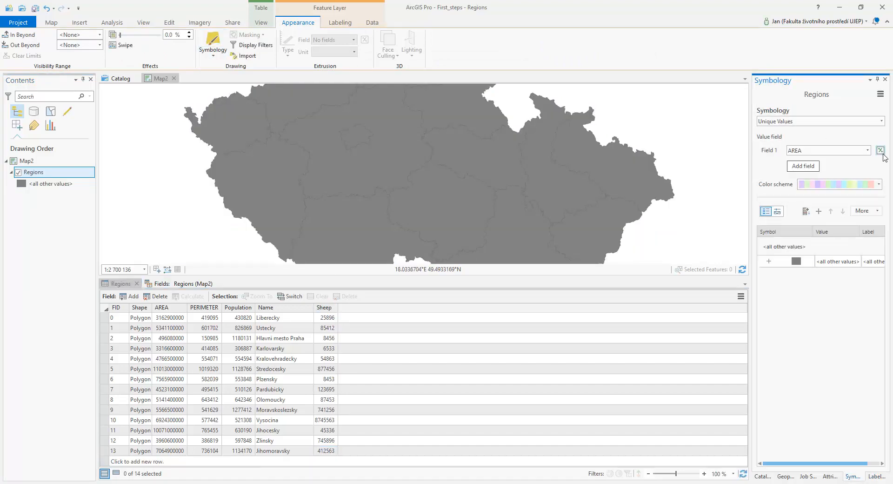
left_click(868, 151)
left_click(819, 197)
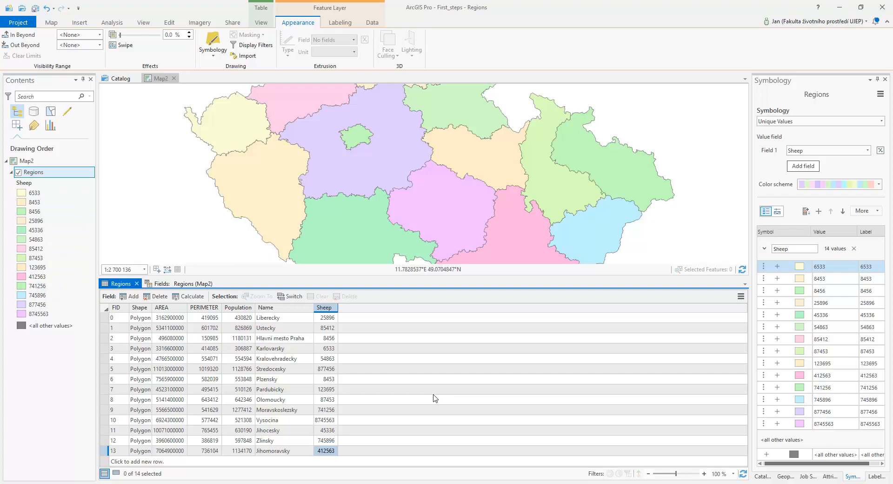
Add another new field named Sheep_1000 to the Regions table.
left_click(130, 296)
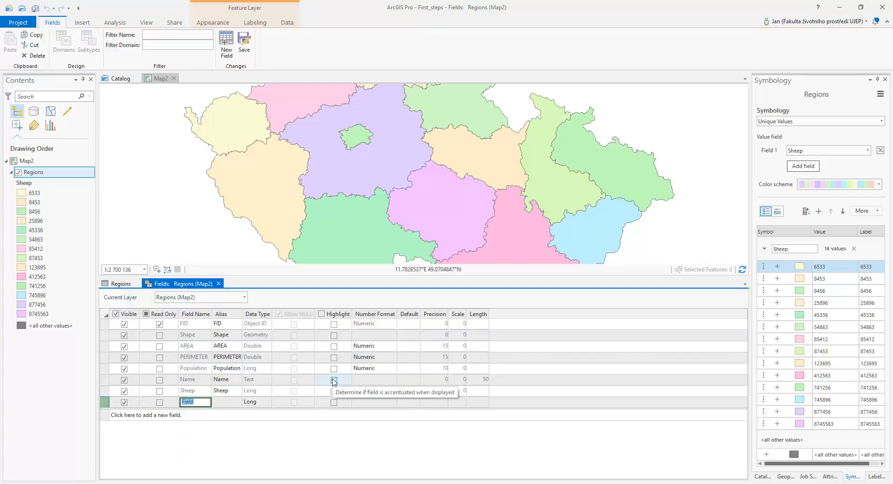
type("Sheep_1000")
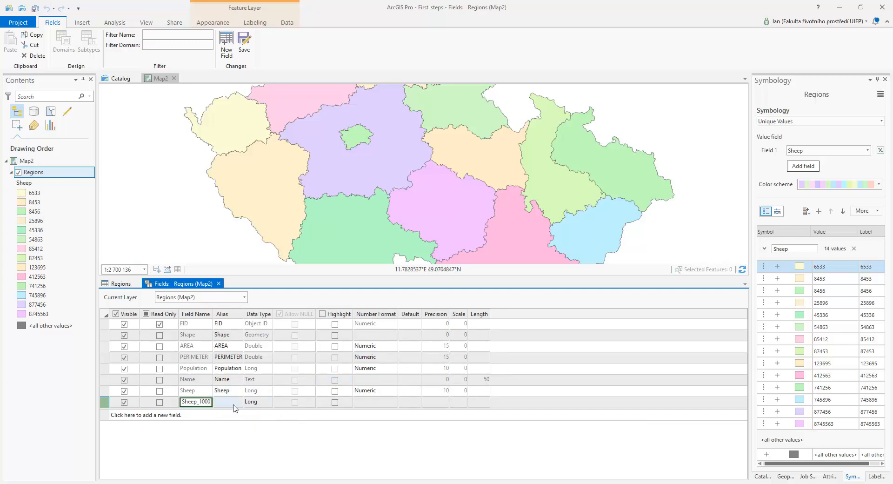
key("Return")
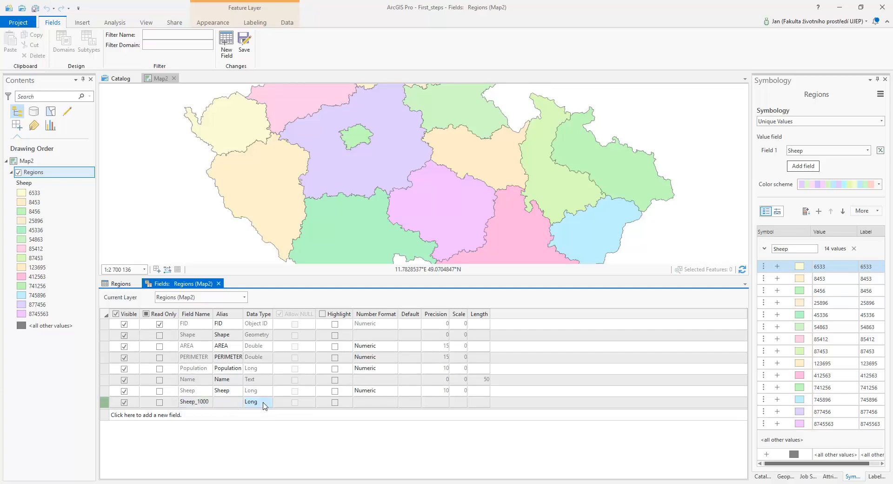
Set the Sheep_1000 field's data type to Float and its number format to Numeric, then save the field changes.
left_click(268, 403)
left_click(269, 402)
left_click(261, 431)
left_click(395, 408)
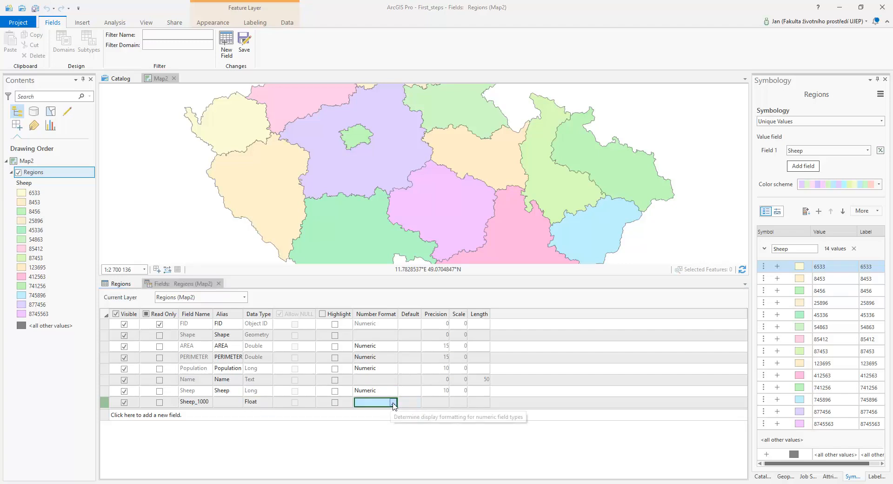
left_click(394, 403)
left_click(434, 229)
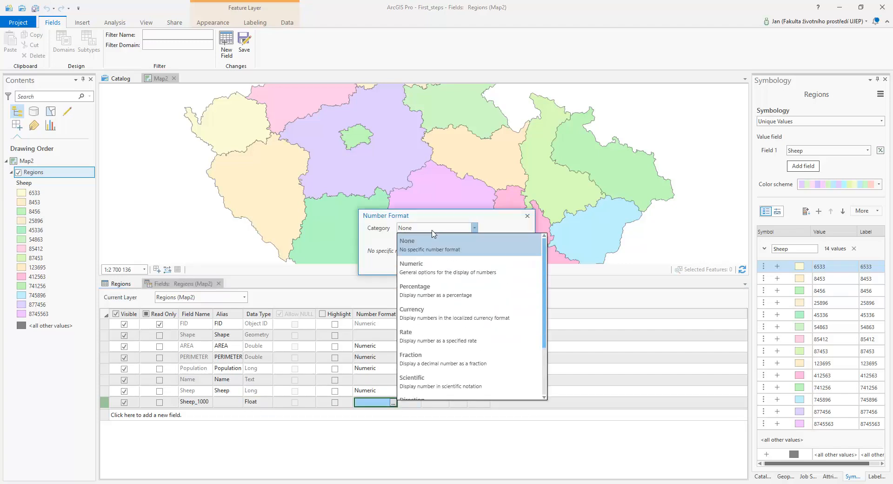
left_click(431, 267)
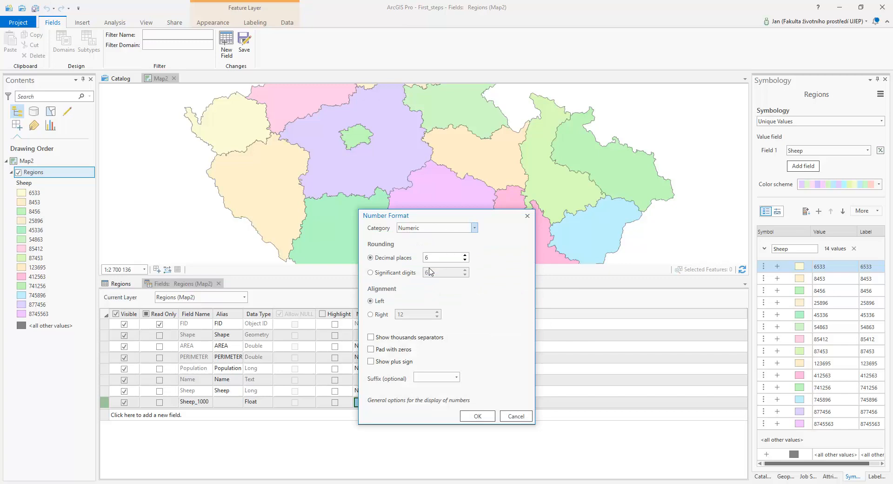
left_click(477, 417)
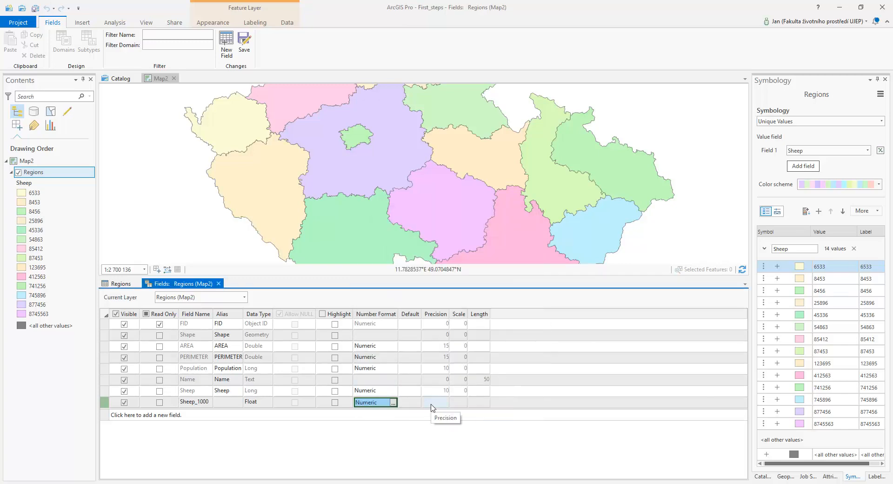
left_click(245, 41)
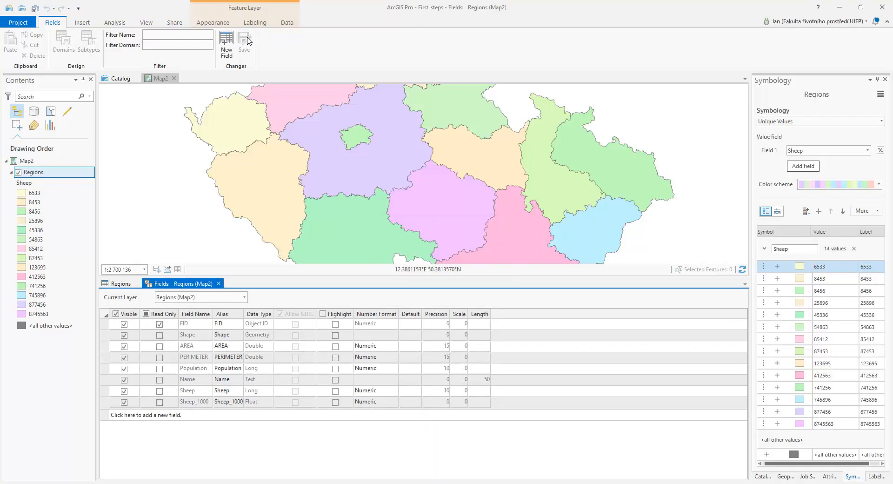
Open Calculate Field for the Sheep_1000 column of the Regions table with the Python 3 expression type.
left_click(121, 285)
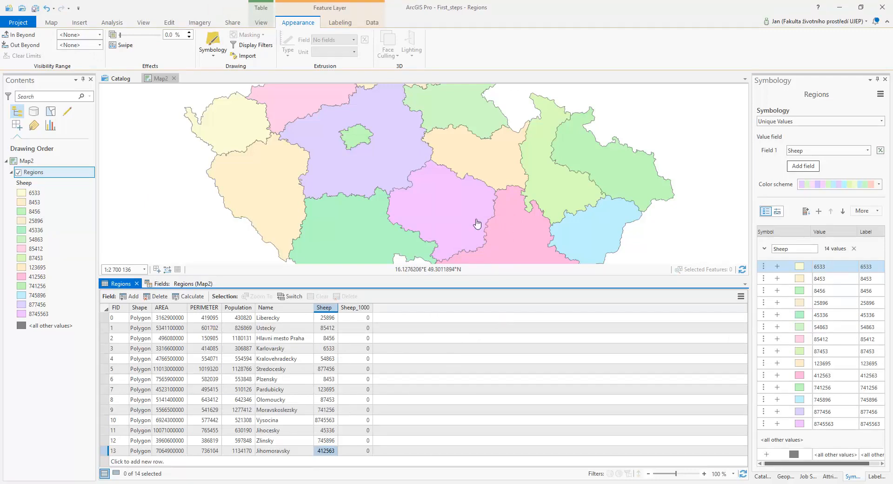
left_click(355, 308)
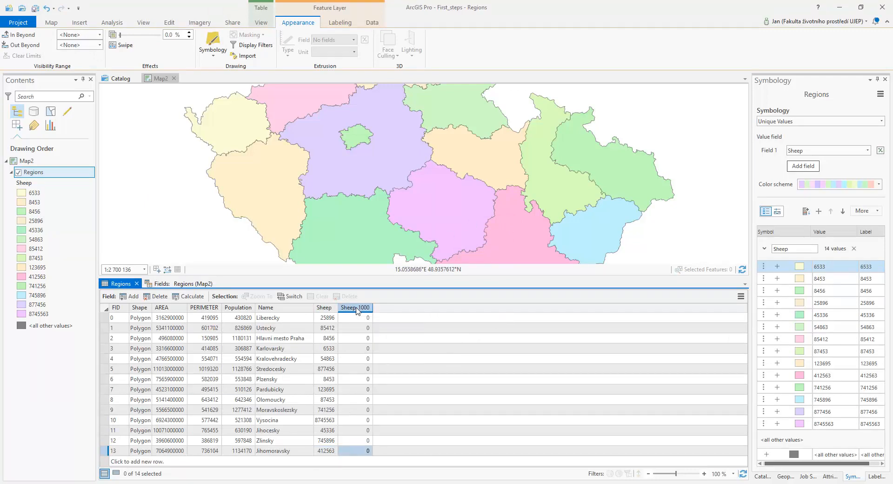
right_click(357, 309)
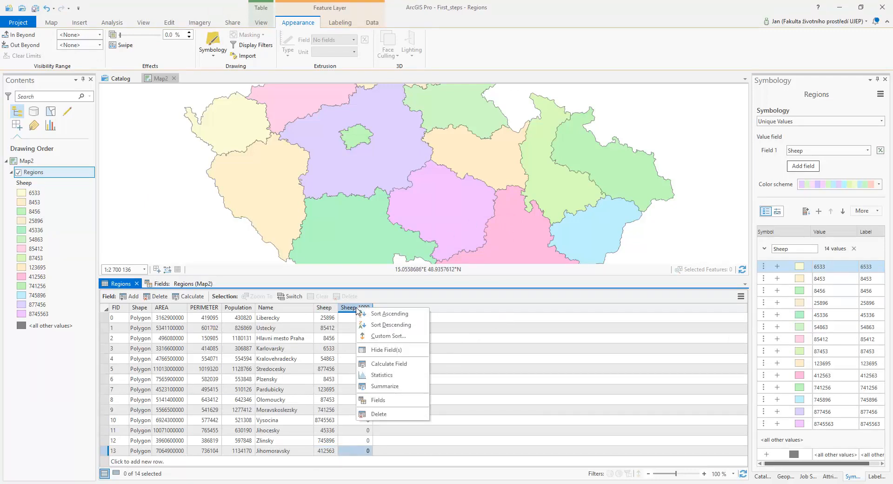
left_click(406, 366)
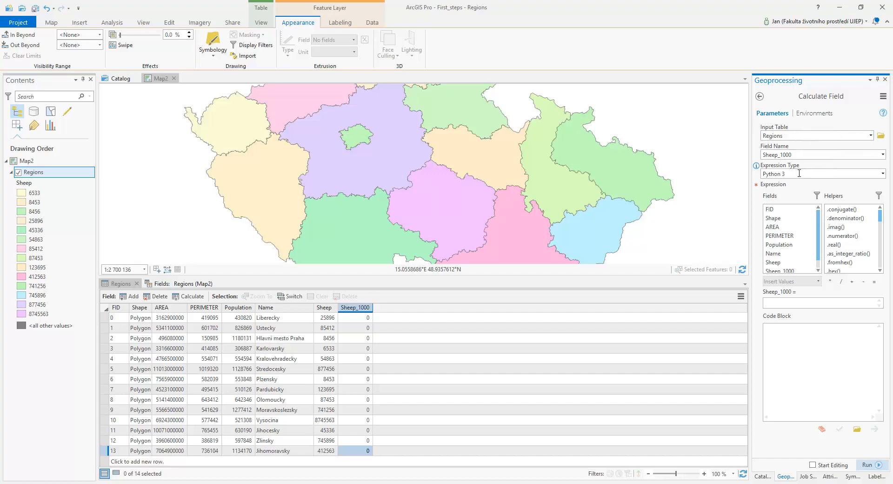
left_click(883, 175)
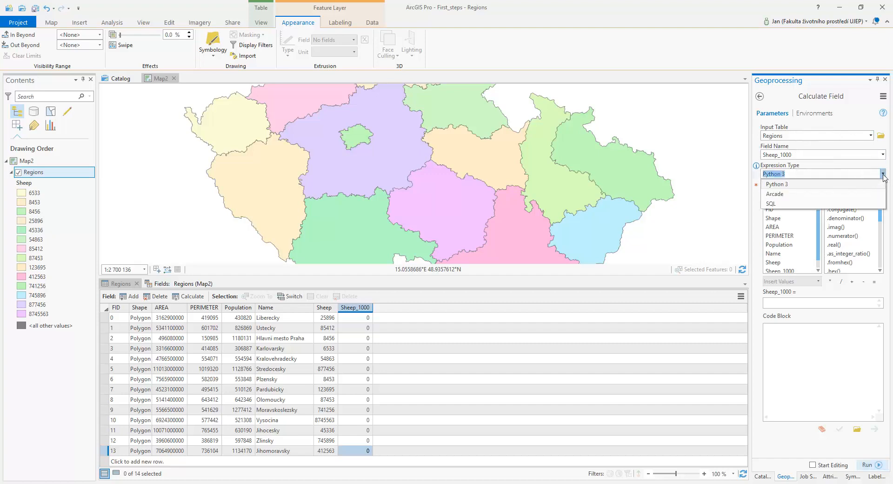
left_click(883, 176)
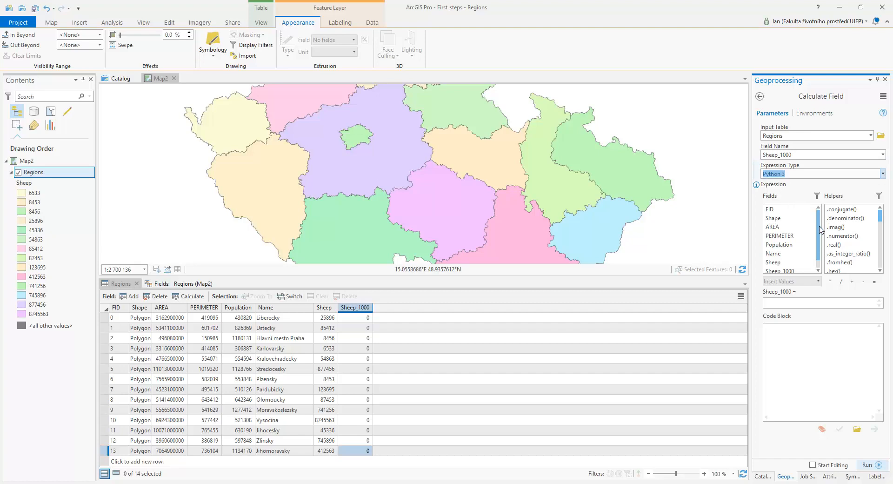
Calculate Sheep_1000 with the expression !Sheep! / !Population! * 1000, verify it and run the tool.
left_click(782, 305)
scroll(820, 218, "down", 1)
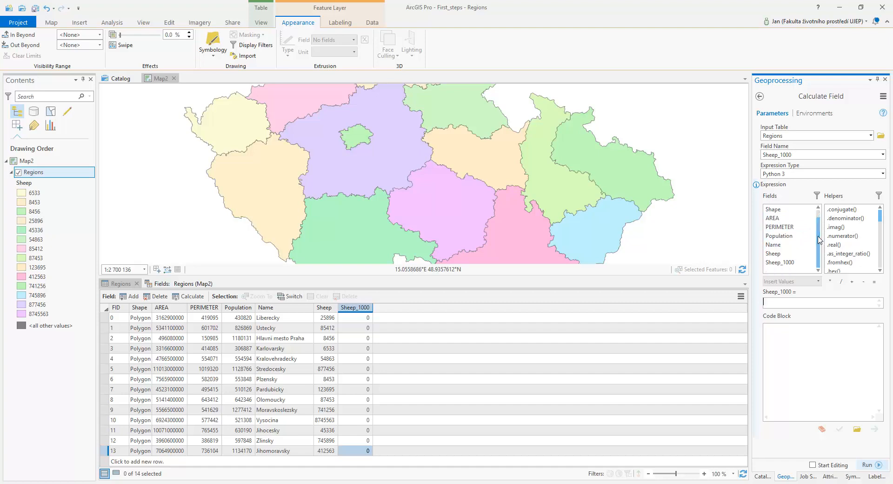
left_click(774, 254)
double_click(775, 254)
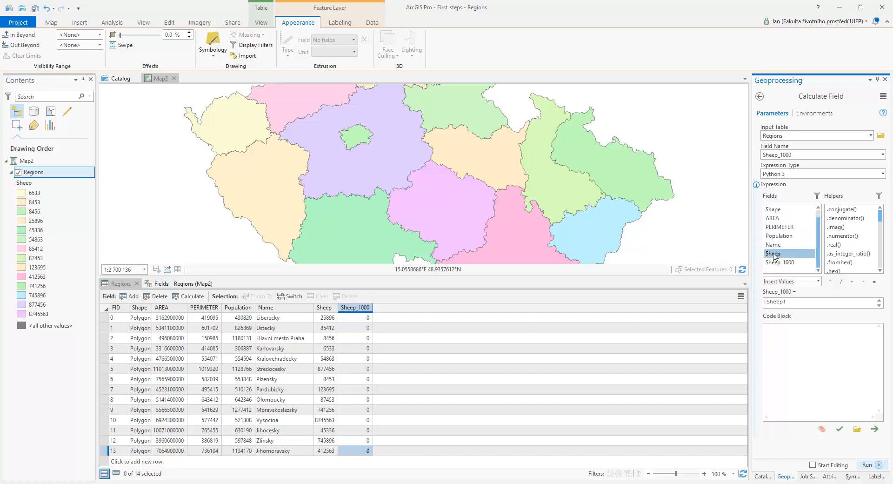
left_click(841, 282)
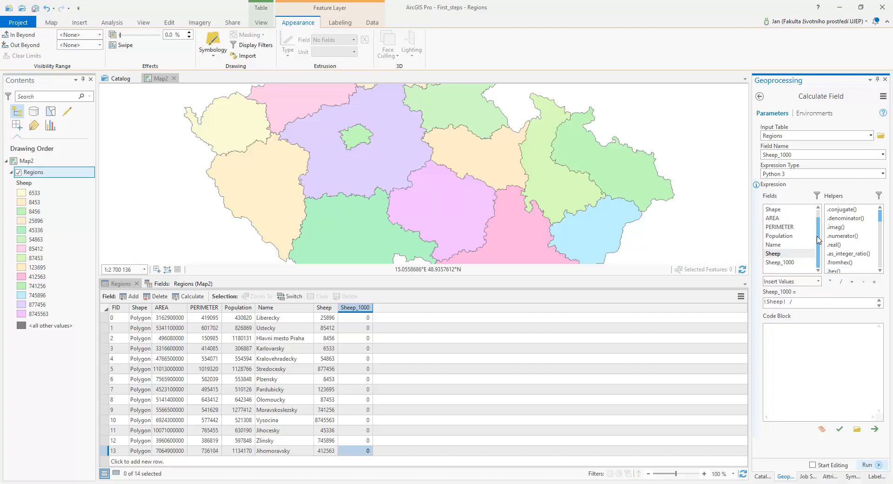
double_click(778, 236)
left_click(831, 281)
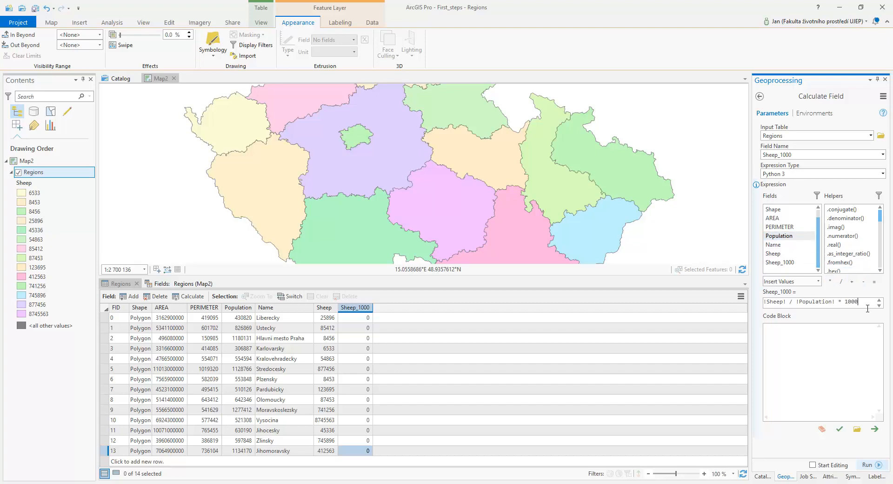
left_click(840, 428)
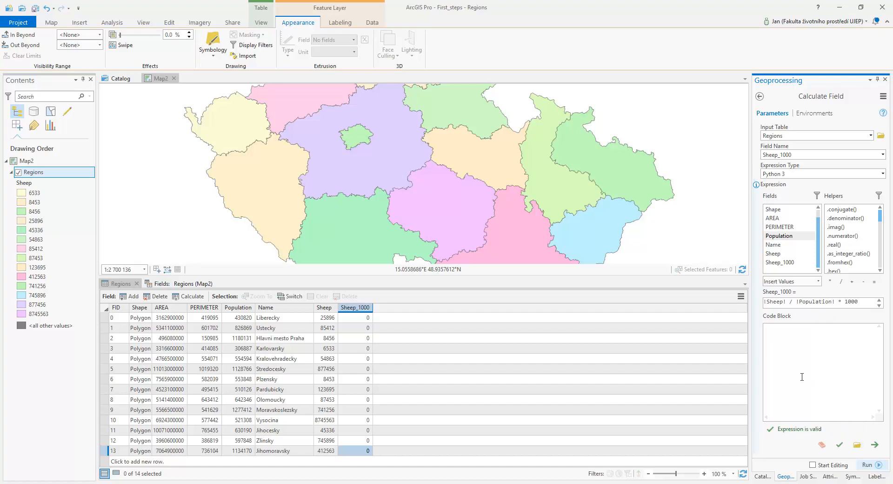
left_click(868, 465)
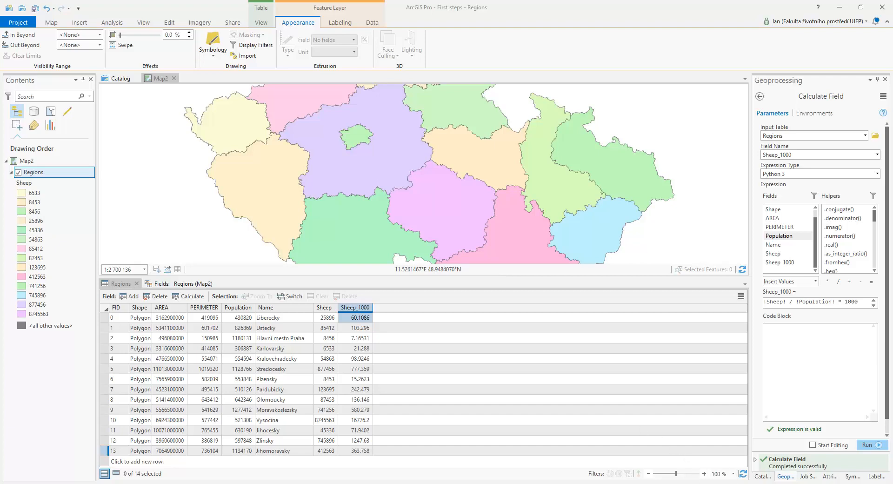
Switch to Excel and examine the column headers of the new_borns spreadsheet.
left_click(664, 482)
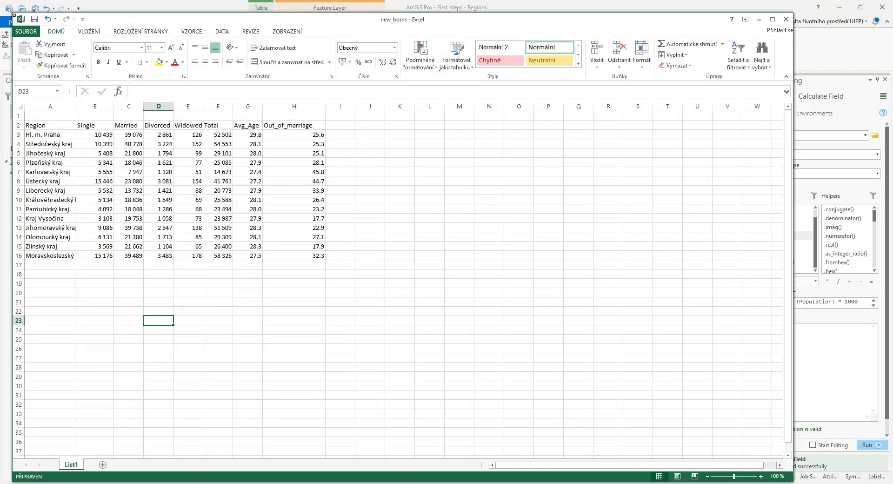
left_click_drag(14, 16, 287, 161)
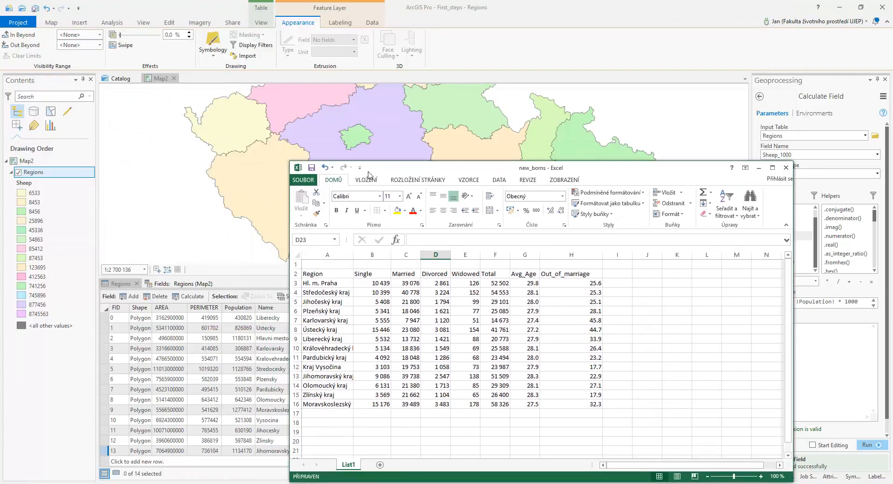
left_click_drag(390, 170, 317, 100)
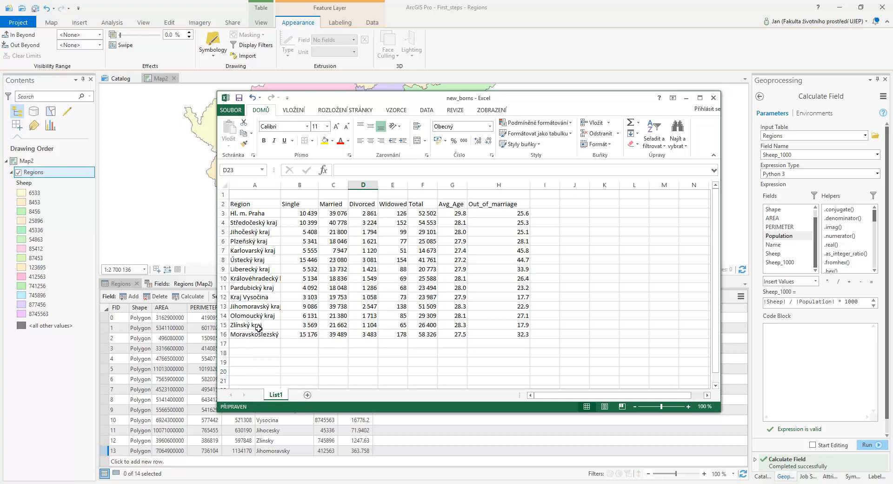
left_click(303, 213)
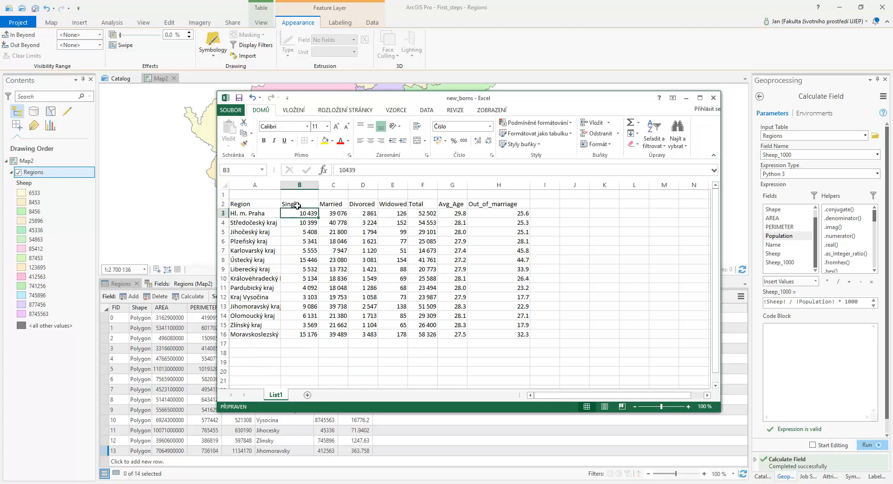
left_click(328, 203)
left_click(356, 204)
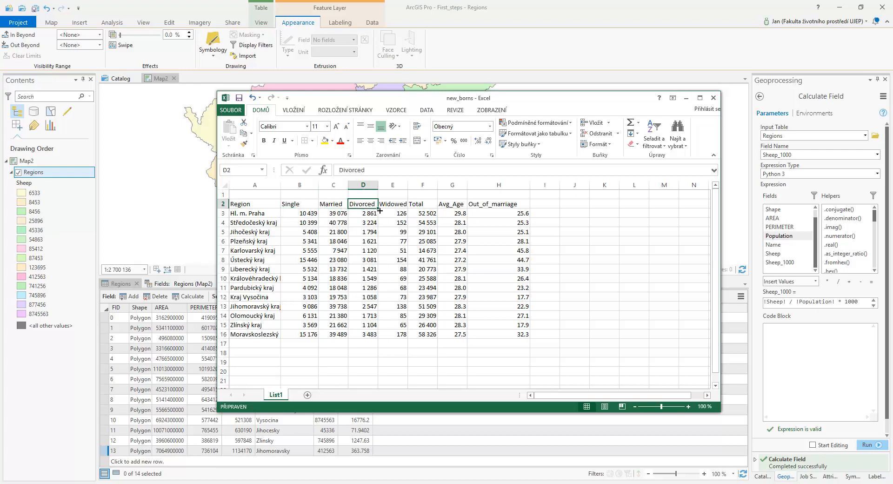
left_click(399, 205)
left_click(418, 204)
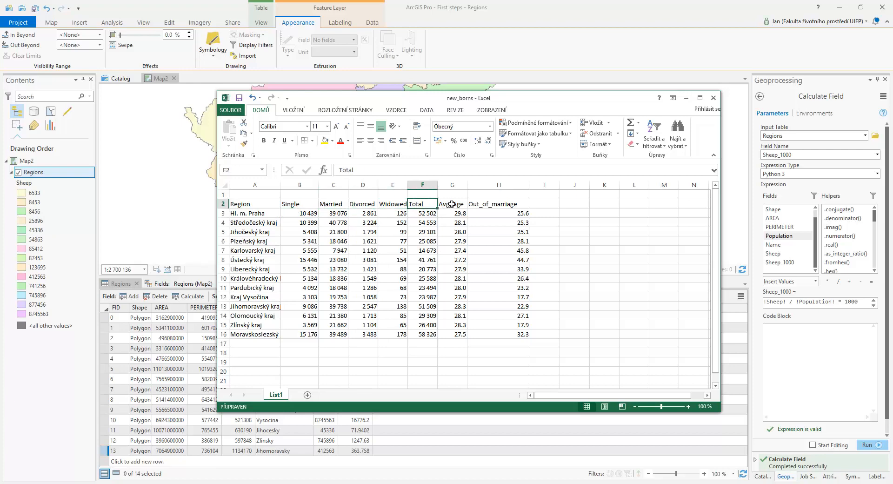
left_click(452, 205)
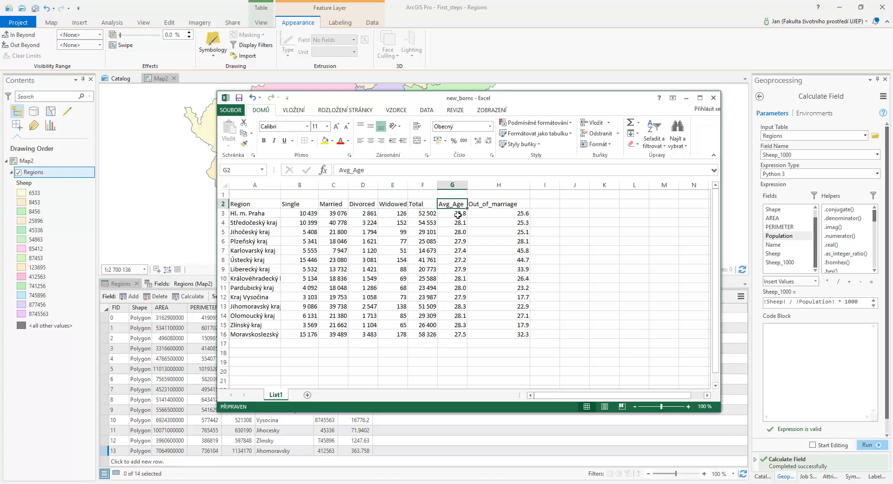
left_click(498, 206)
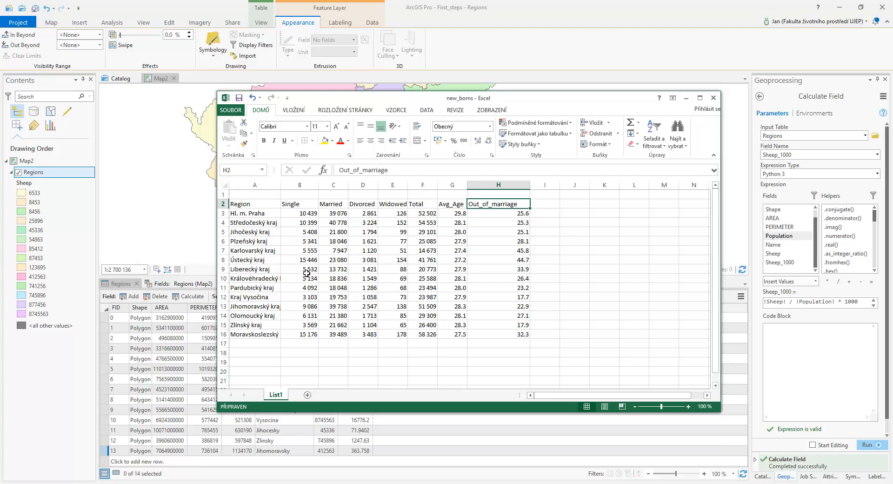
left_click_drag(388, 95, 506, 112)
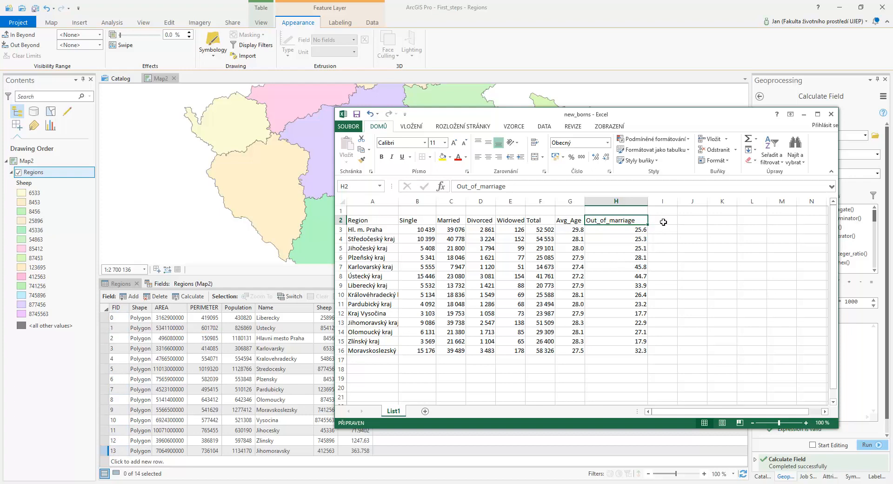
Add an ID column to the new_borns sheet with region IDs 2, 5, 11, 6, 3, 7, 0, 4, 1, 10, 13, 8, 12, 9 and save the workbook.
left_click(662, 220)
type("ID")
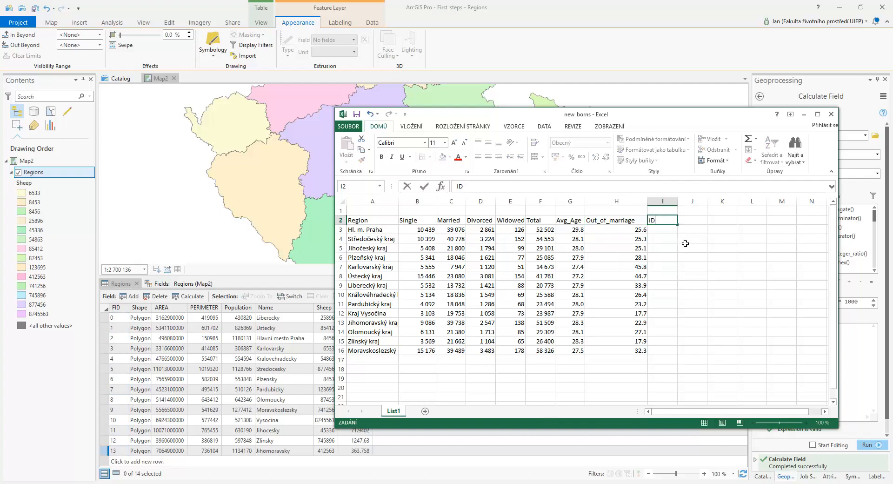
key("Return")
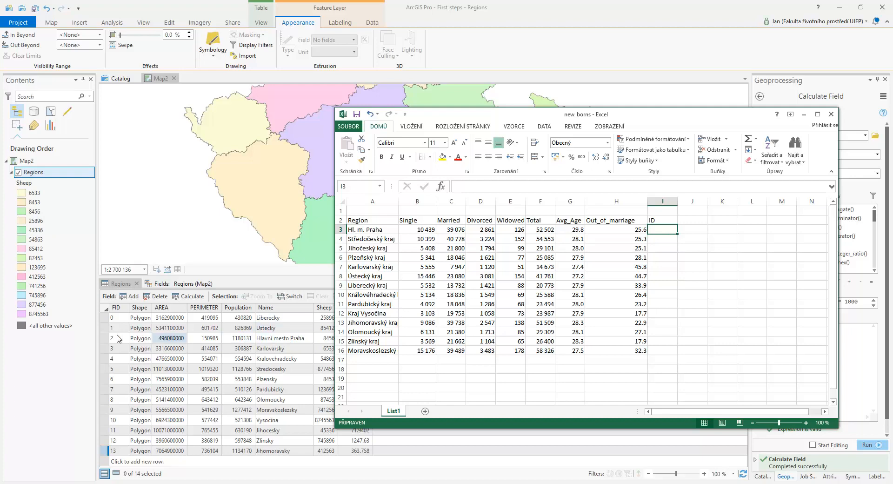
type("2")
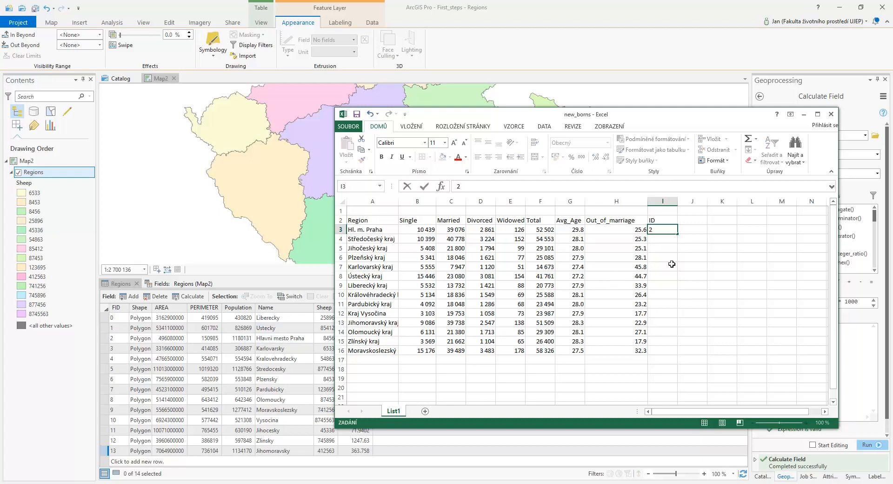
key("Return")
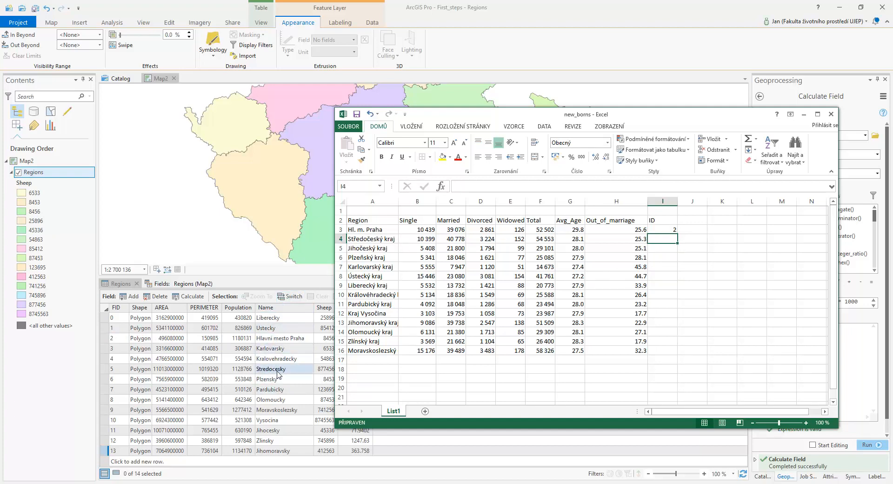
type("5")
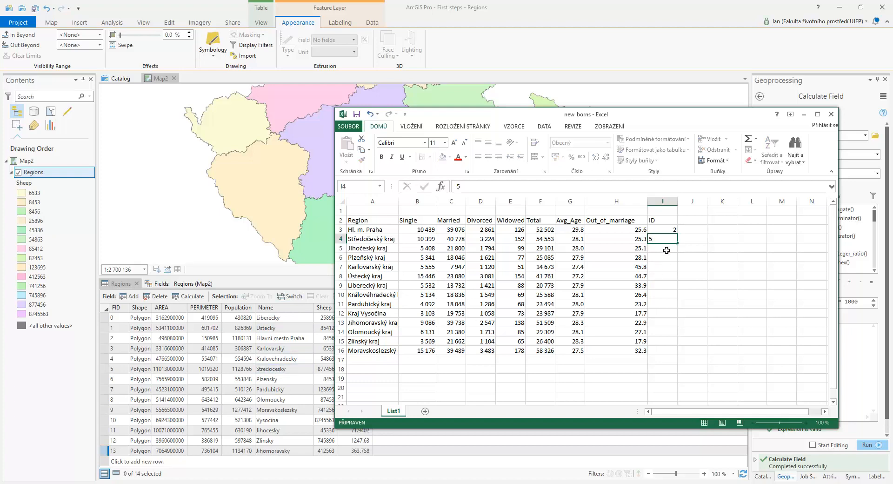
key("Return")
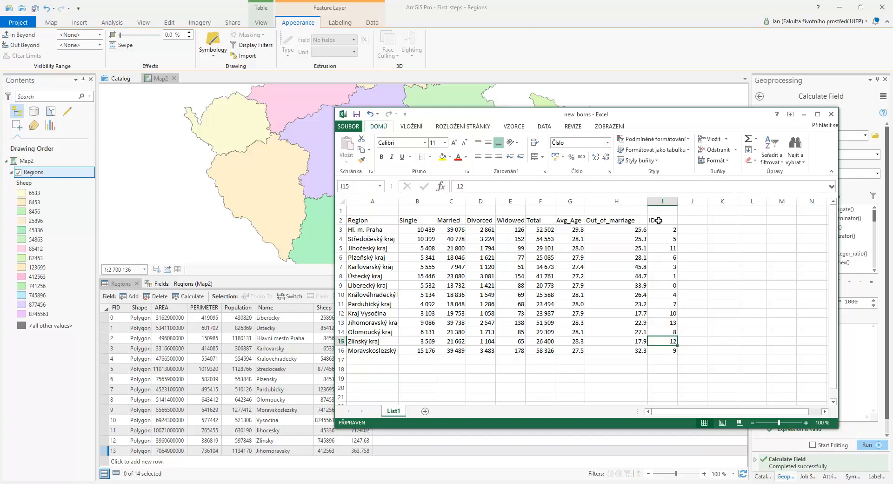
left_click(356, 115)
Return to the map and open Add Join for the Regions layer with FID as the input join field.
left_click(804, 115)
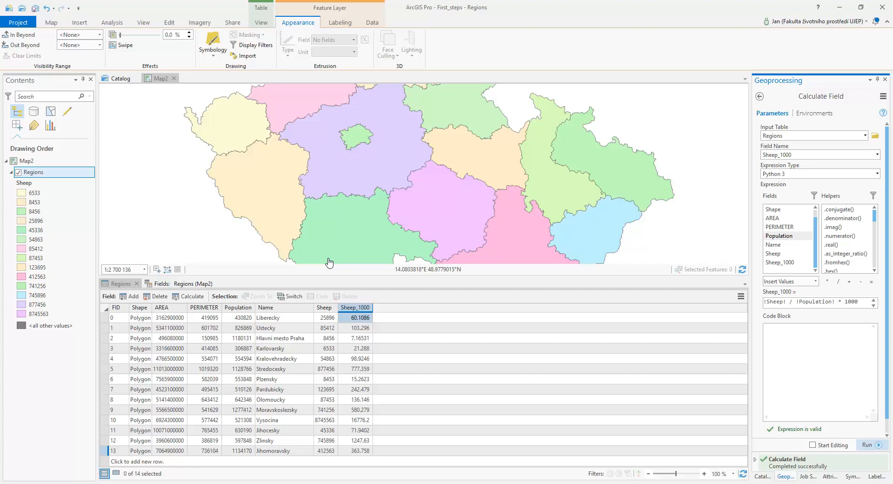
left_click(261, 23)
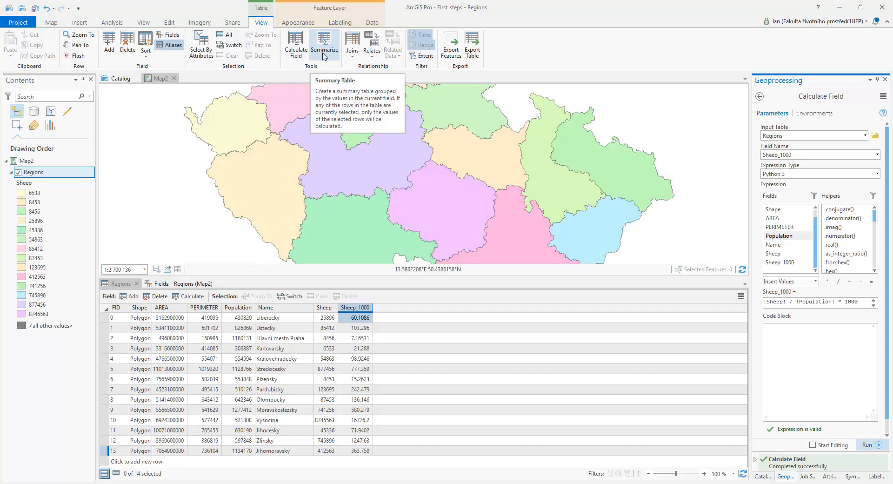
left_click(352, 43)
left_click(367, 67)
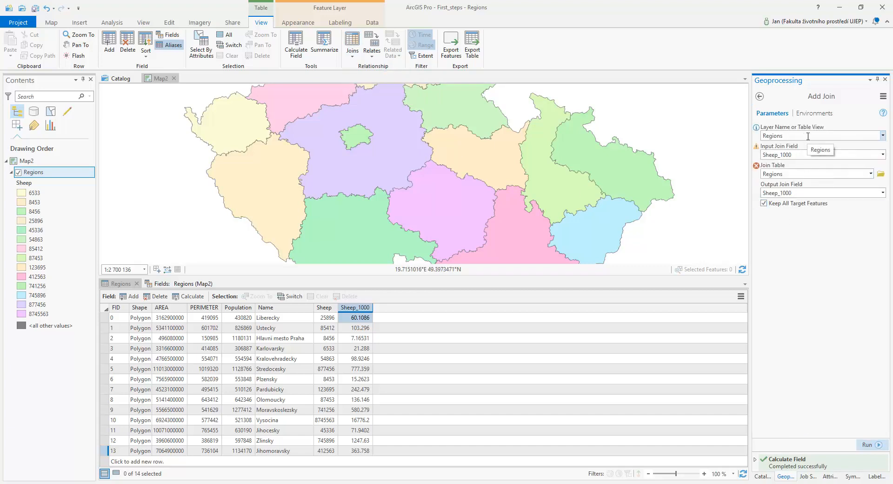
left_click(883, 154)
left_click(791, 166)
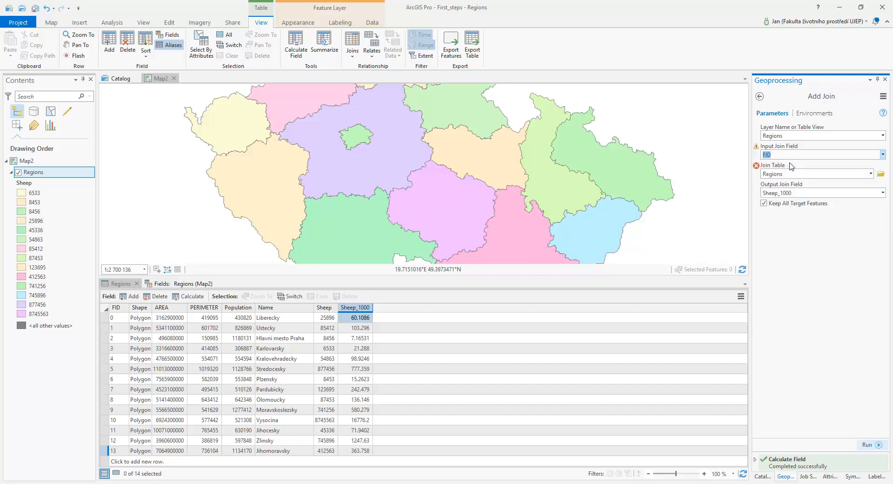
mouse_move(757, 147)
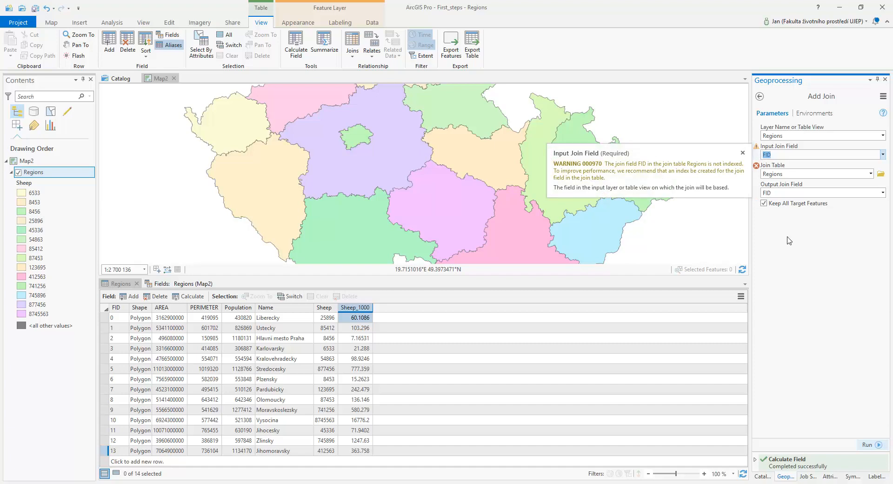
Try to join the List1$ sheet of new_borns.xlsx from the ArcCR folder and pick its output join field.
left_click(881, 174)
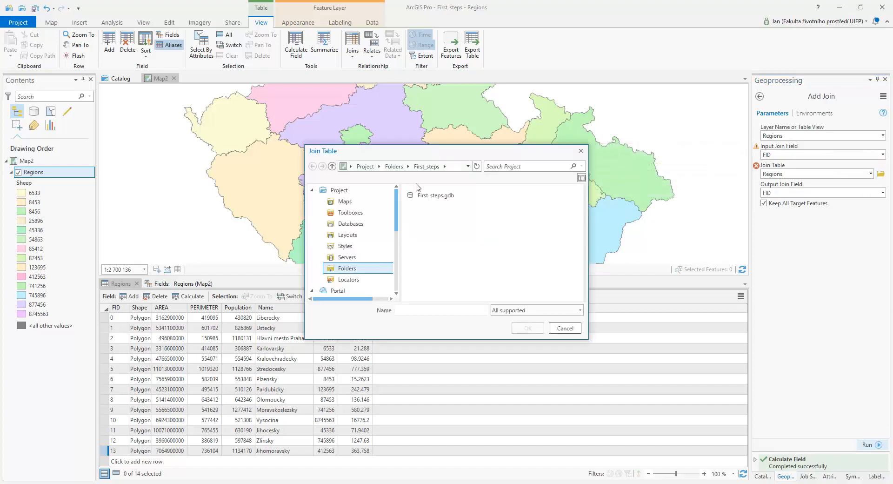
left_click(352, 270)
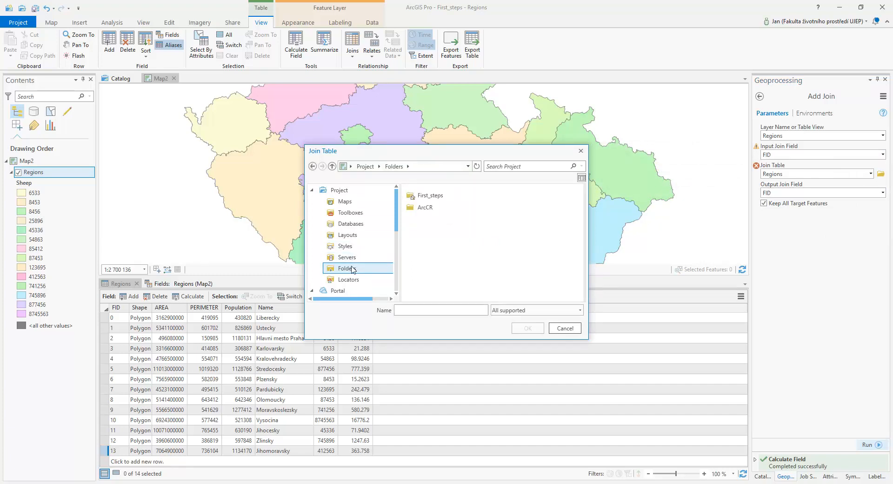
double_click(412, 210)
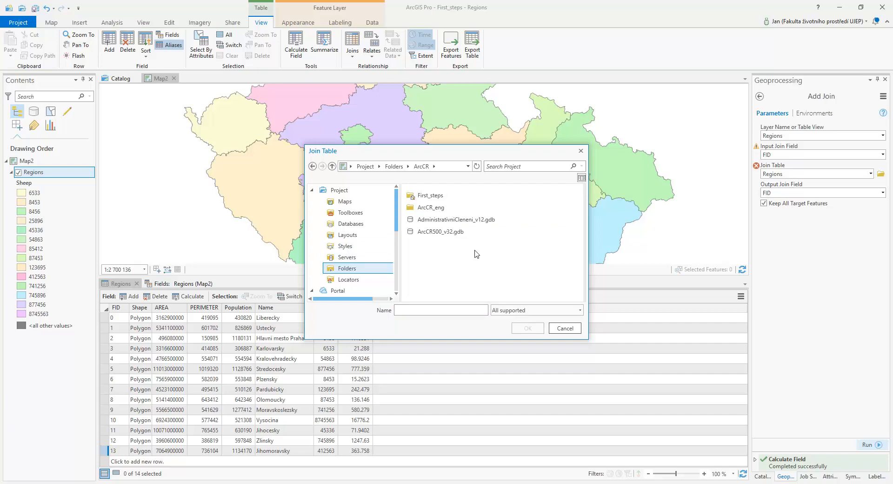
left_click(525, 310)
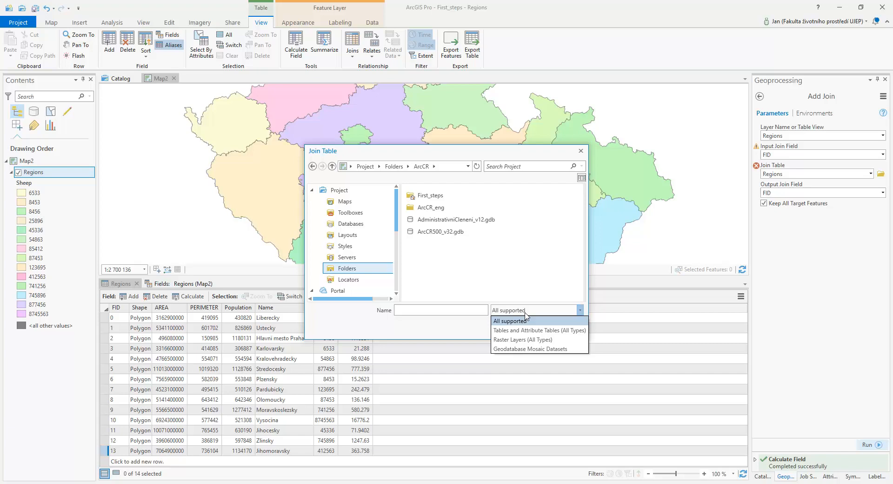
left_click(534, 330)
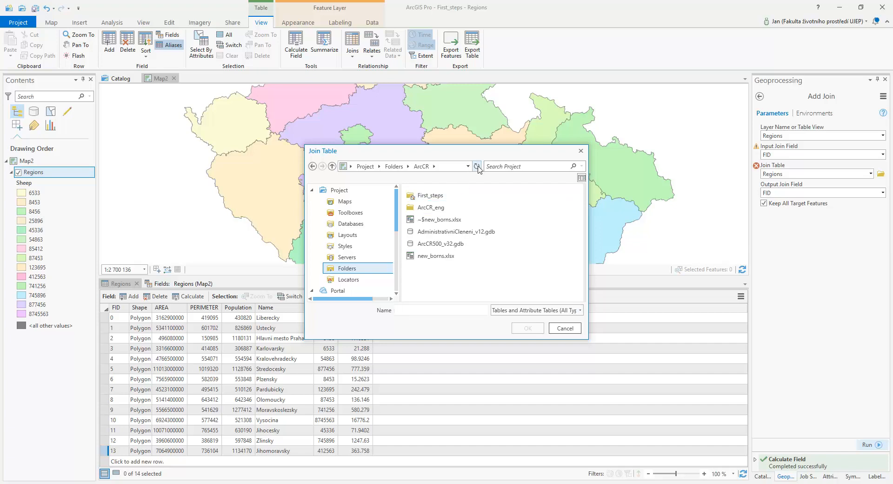
double_click(433, 256)
double_click(425, 195)
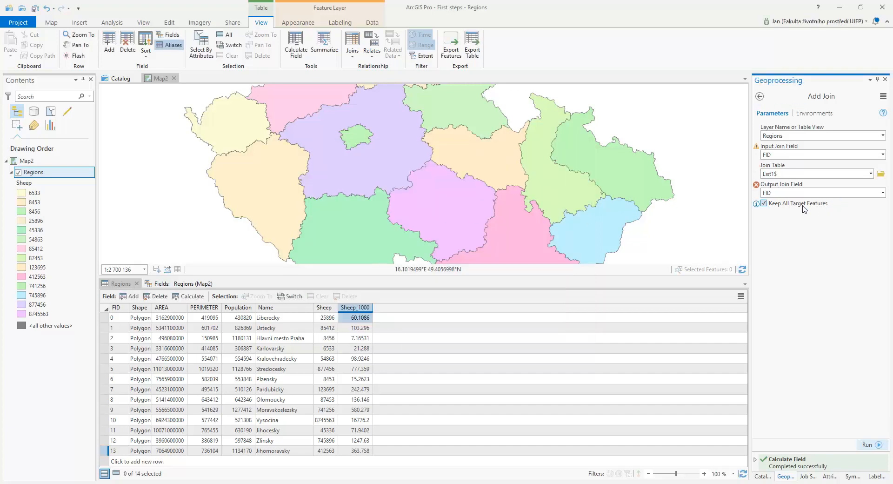
left_click(883, 193)
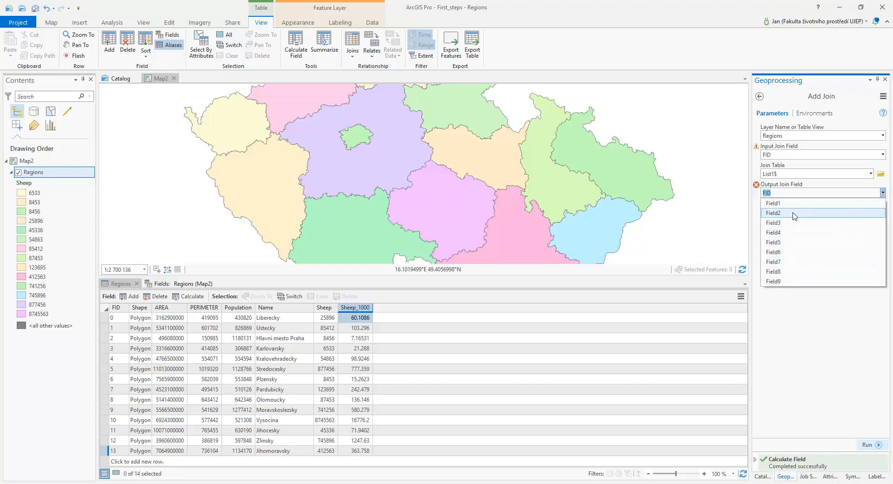
left_click(780, 328)
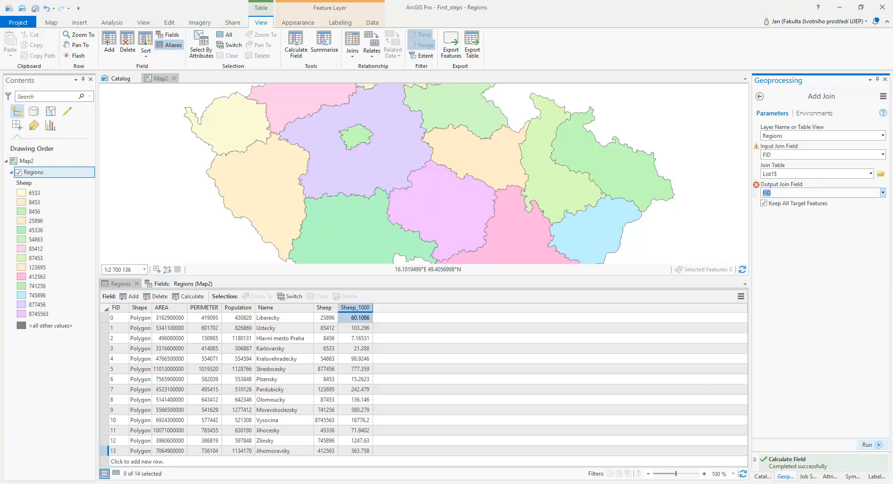
Shift the new_borns table up one row in Excel so its headers sit in row 1.
key("alt+Tab")
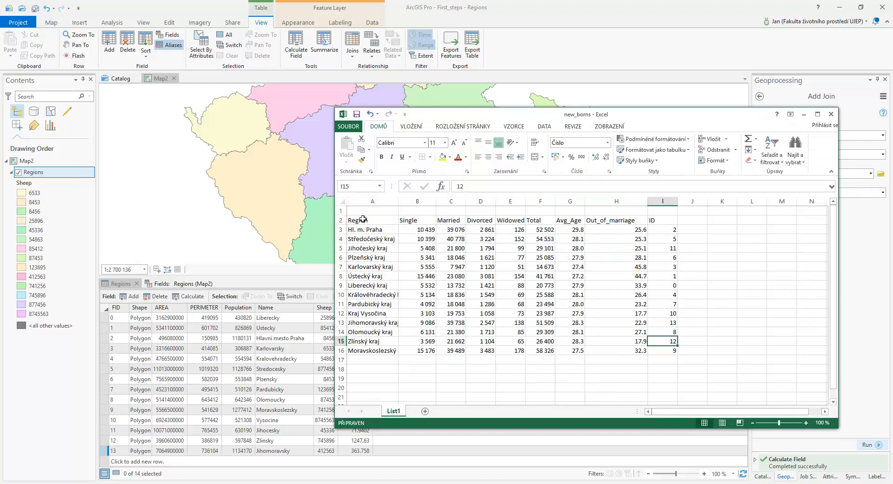
left_click_drag(363, 219, 657, 351)
key("ctrl+c")
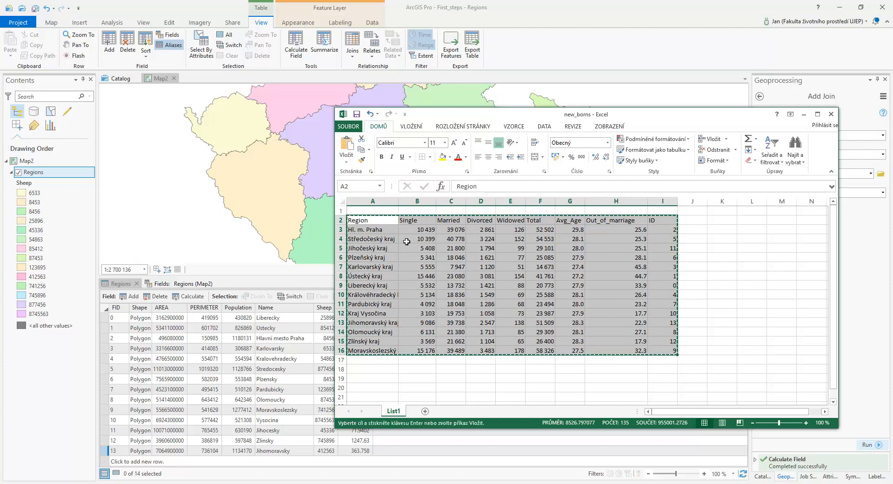
left_click(371, 210)
key("ctrl+v")
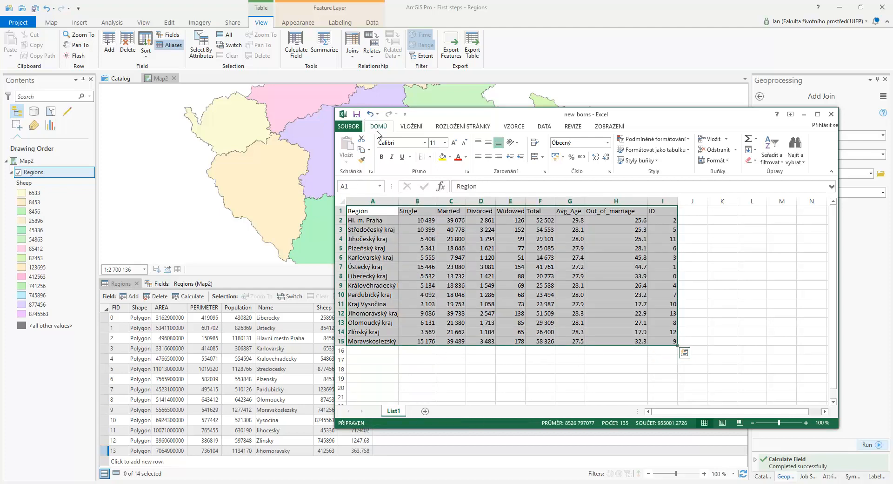
left_click(802, 116)
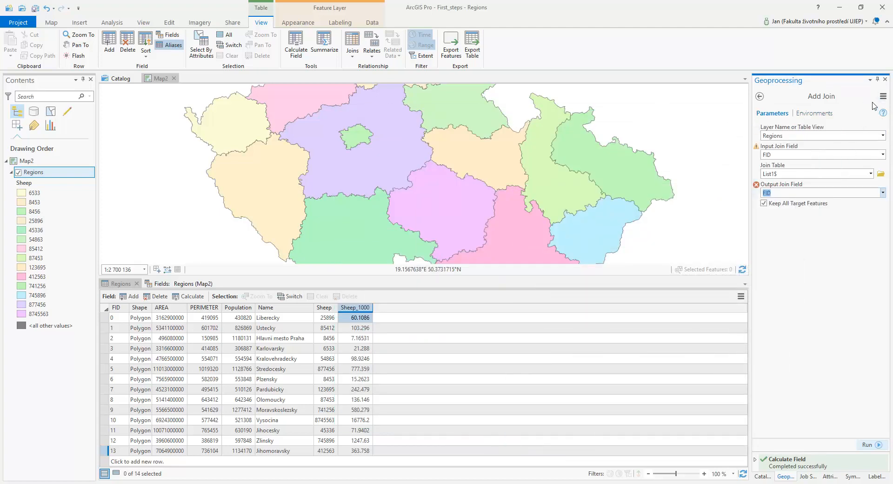
Reopen Add Join for Regions with FID as input join field and the List1$ sheet as join table.
left_click(760, 96)
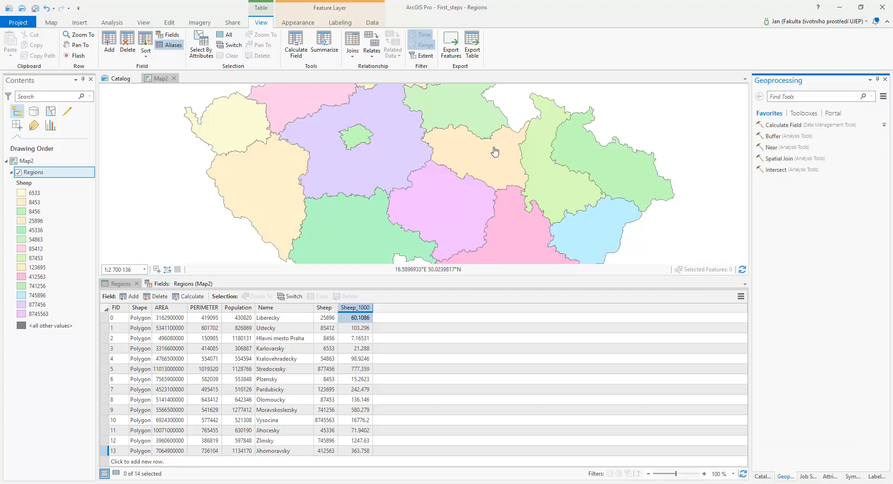
left_click(352, 41)
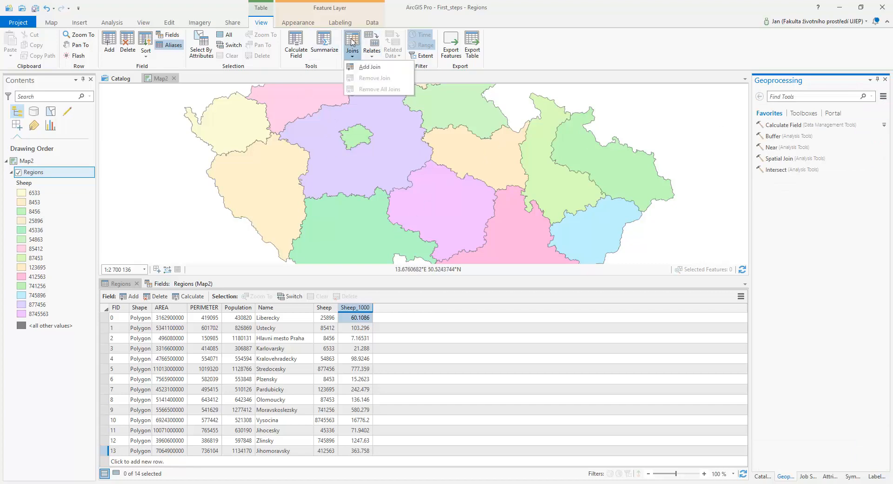
left_click(367, 66)
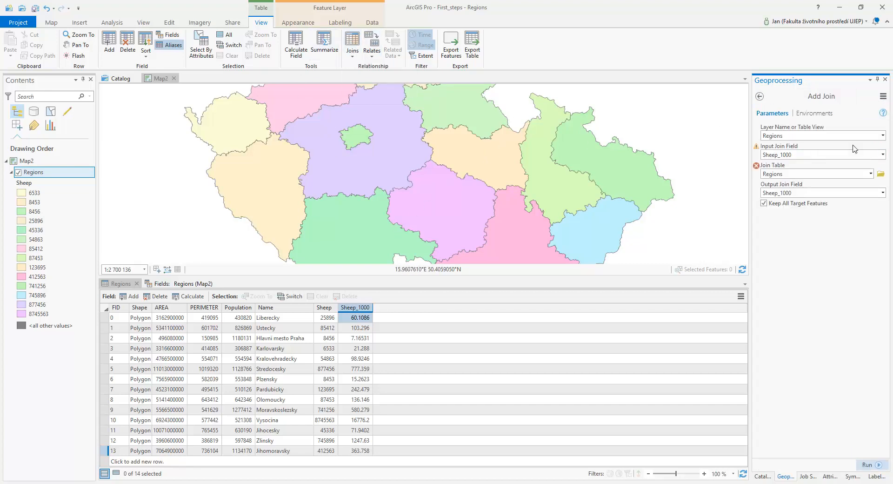
left_click(876, 155)
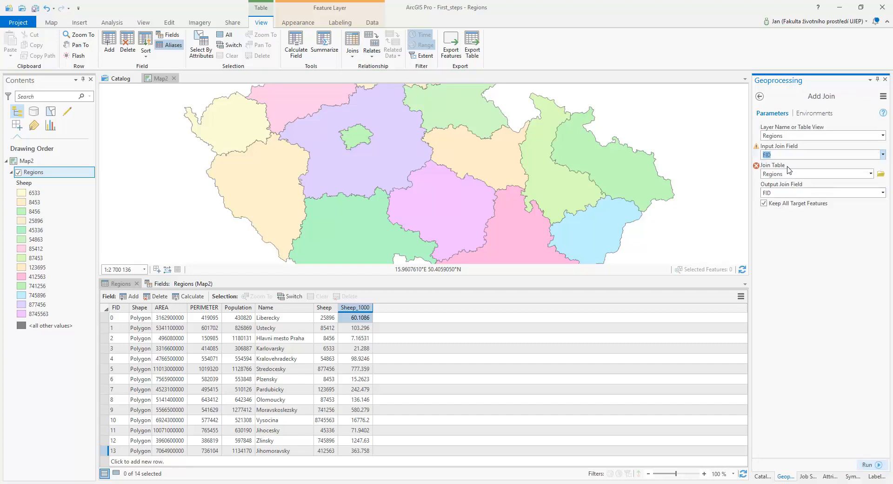
left_click(881, 174)
double_click(435, 199)
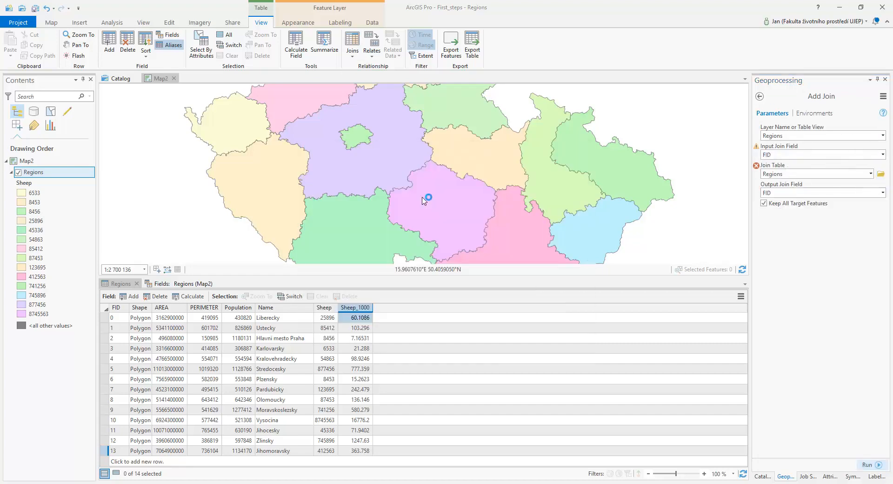
Set ID as the output join field, run the join, and inspect one region's joined attributes.
left_click(883, 193)
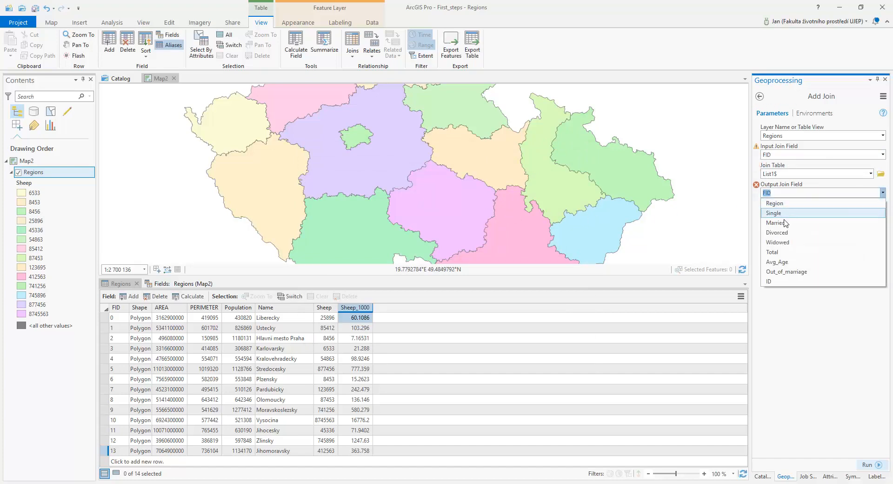
left_click(768, 281)
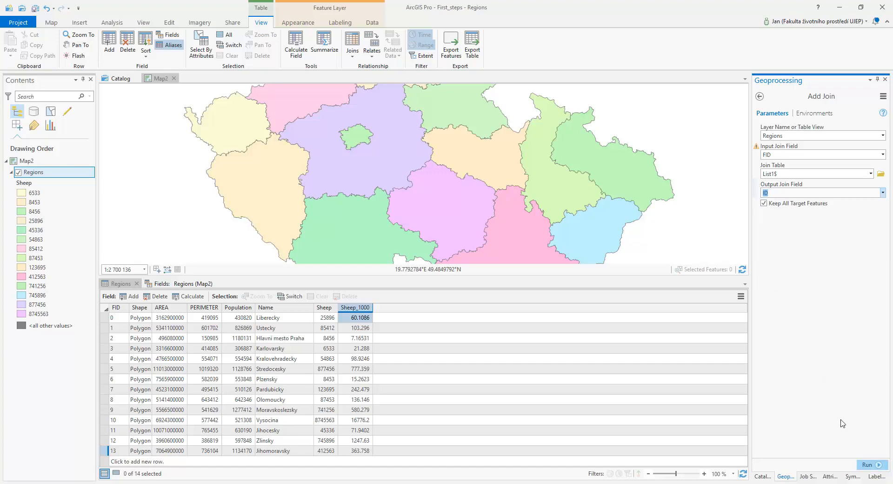
left_click(868, 465)
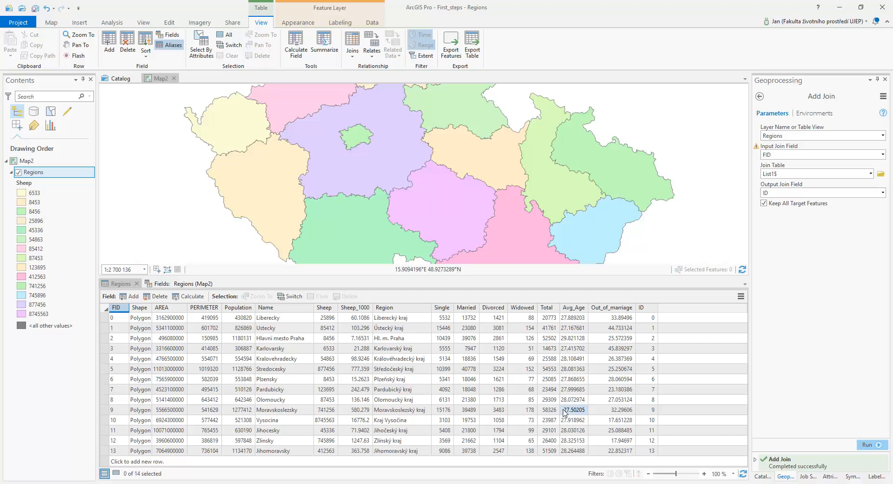
left_click(497, 267)
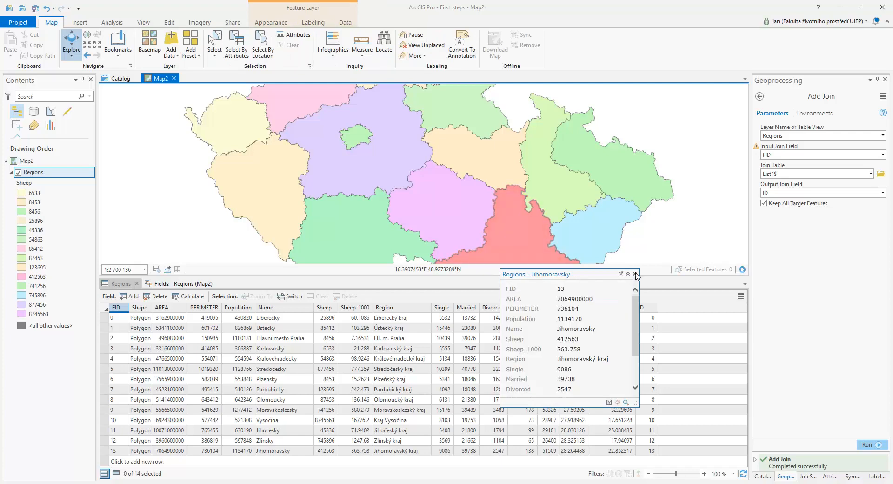
left_click(631, 275)
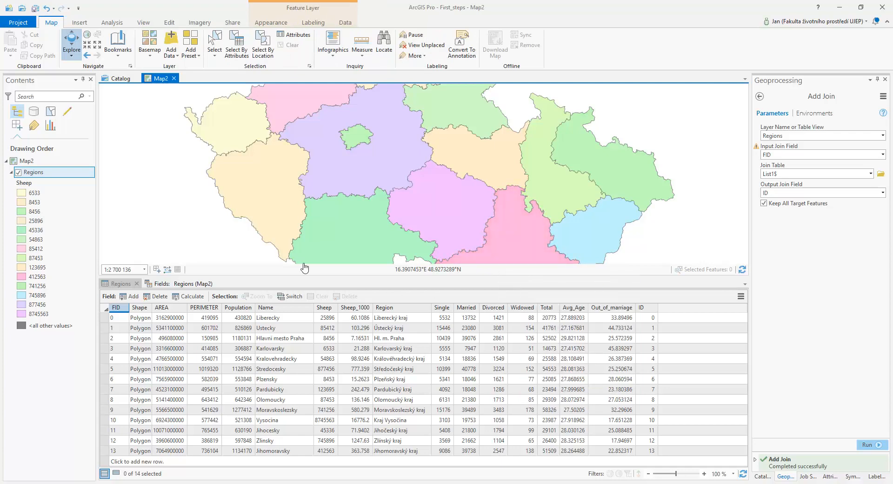
Symbolize the Regions layer with unique values of the Single field.
left_click(48, 176)
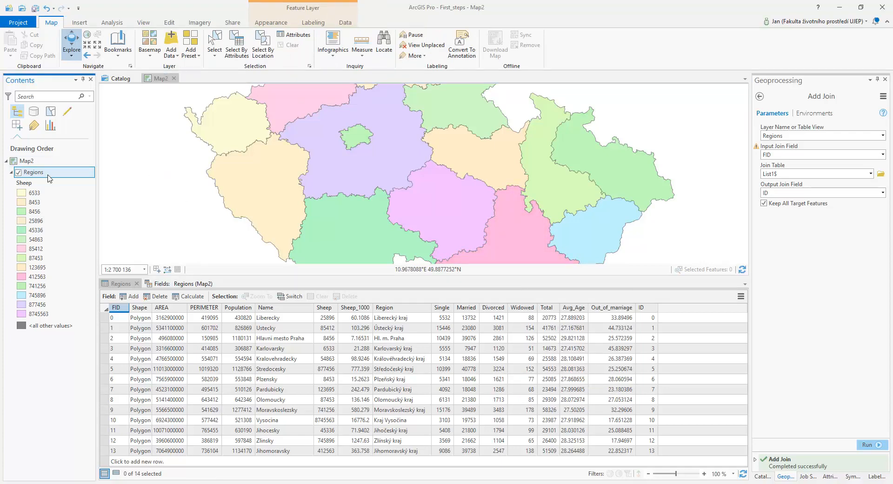
left_click(281, 24)
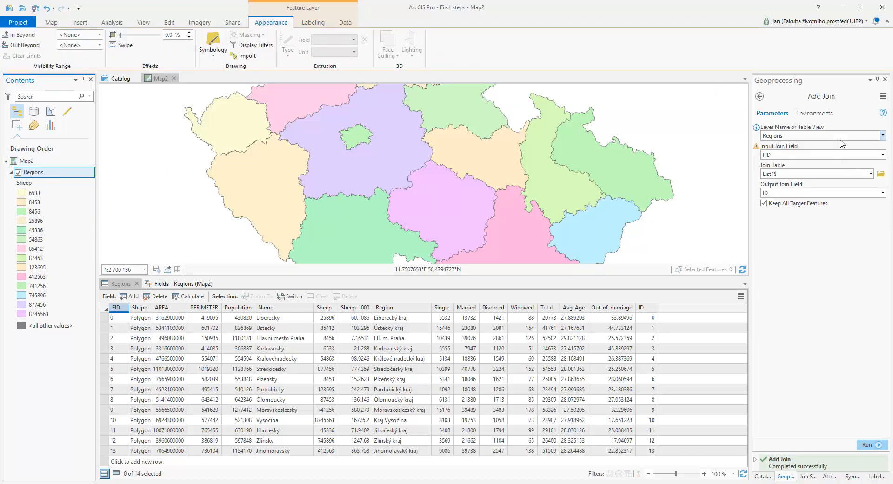
left_click(213, 51)
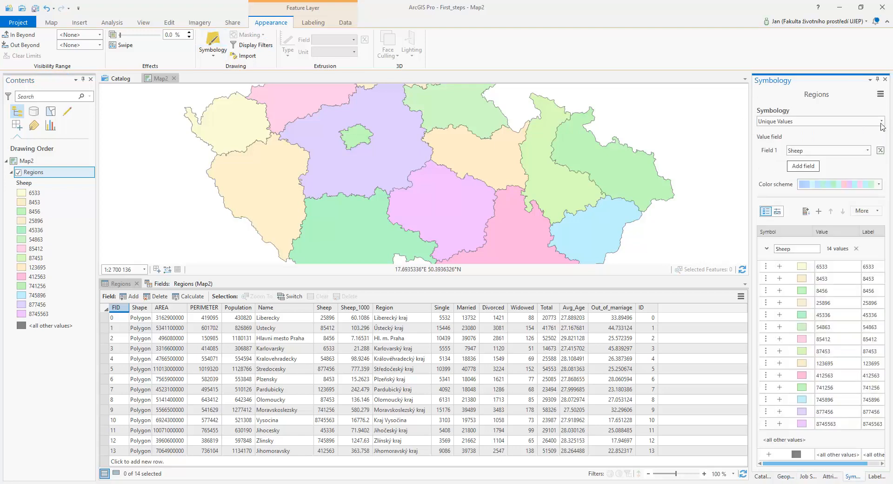
left_click(868, 151)
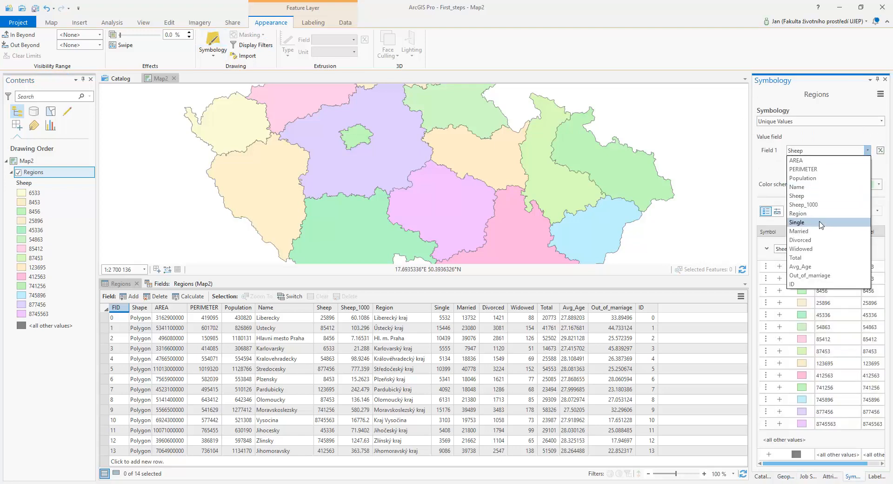
left_click(821, 224)
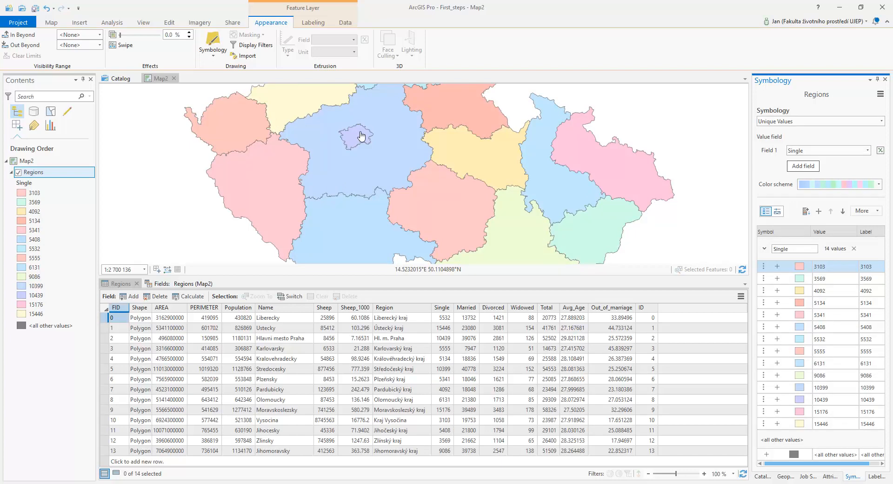
Switch the Regions symbology to Graduated Symbols and review the other quantity-based symbology methods.
left_click(882, 122)
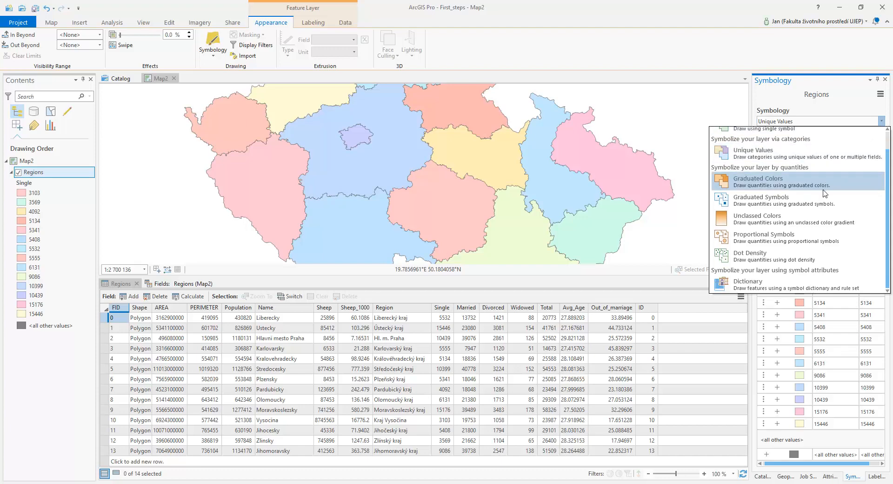
left_click(815, 205)
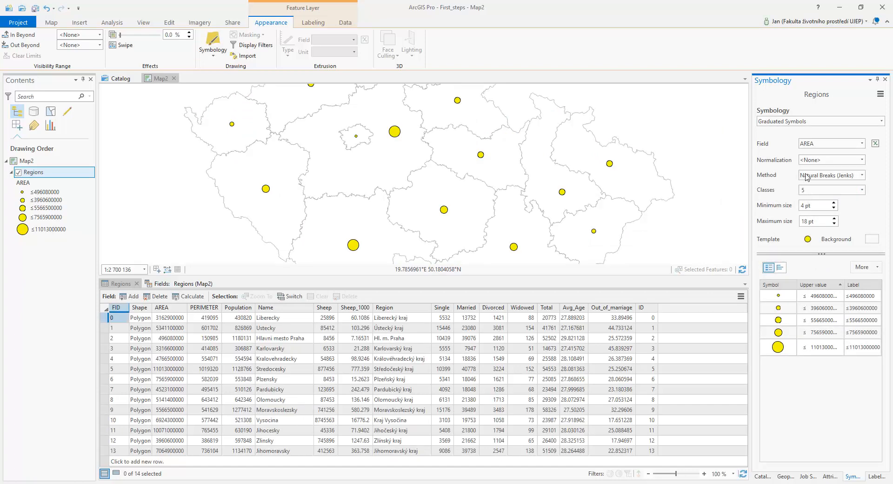
left_click(881, 121)
scroll(813, 235, "up", 1)
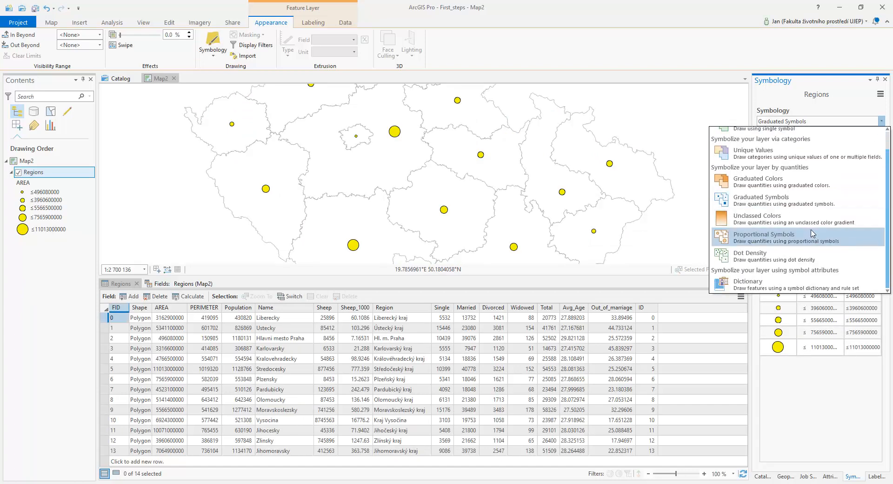
scroll(813, 236, "up", 1)
scroll(813, 235, "down", 1)
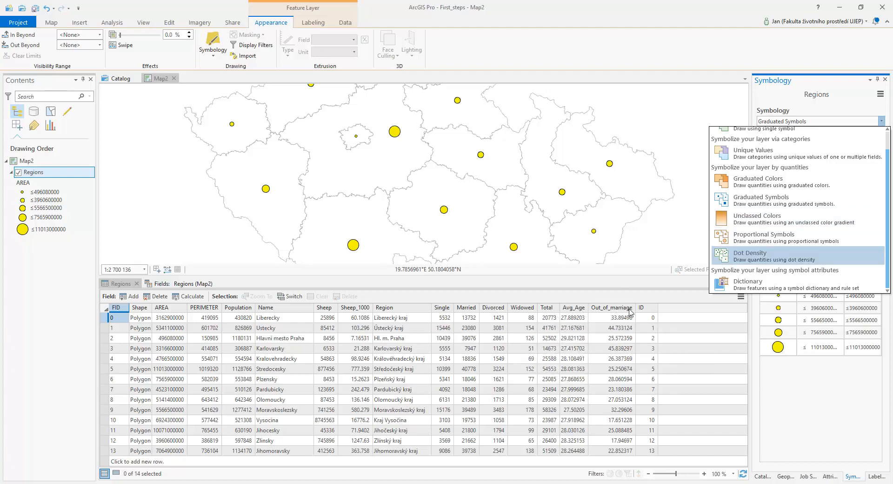
left_click(760, 204)
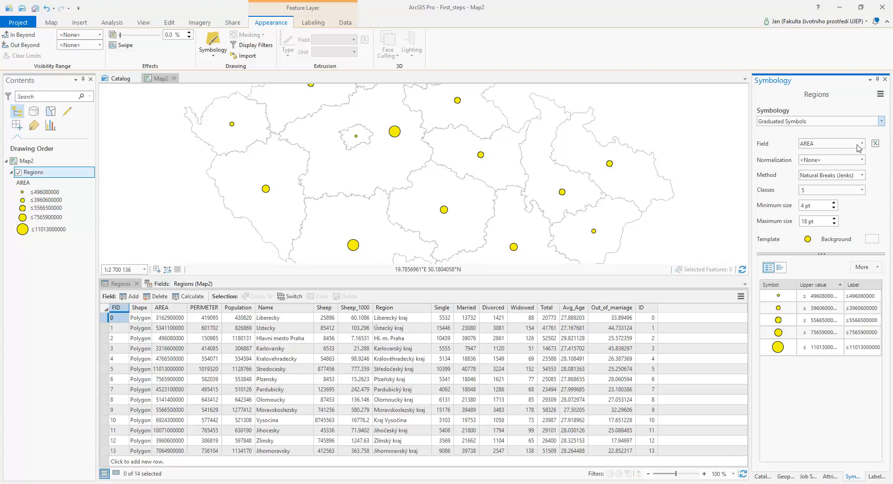
Base the graduated symbols on the Total field, normalized by Population.
left_click(862, 148)
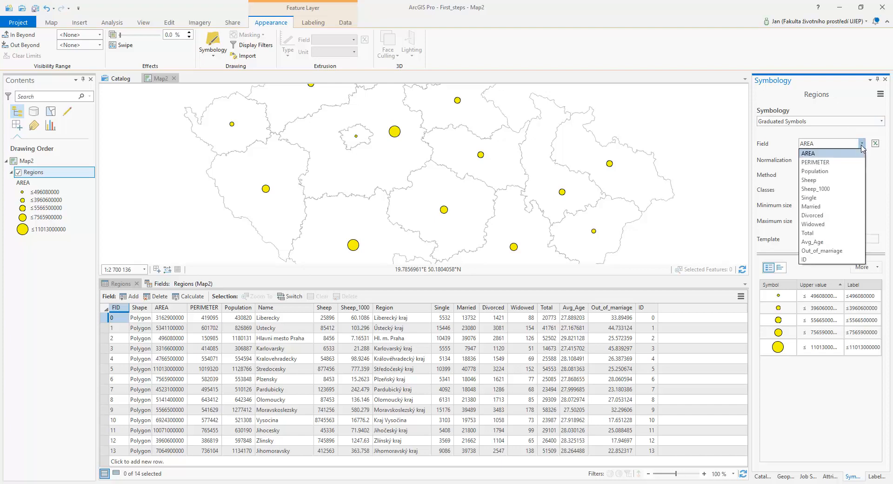
left_click(831, 233)
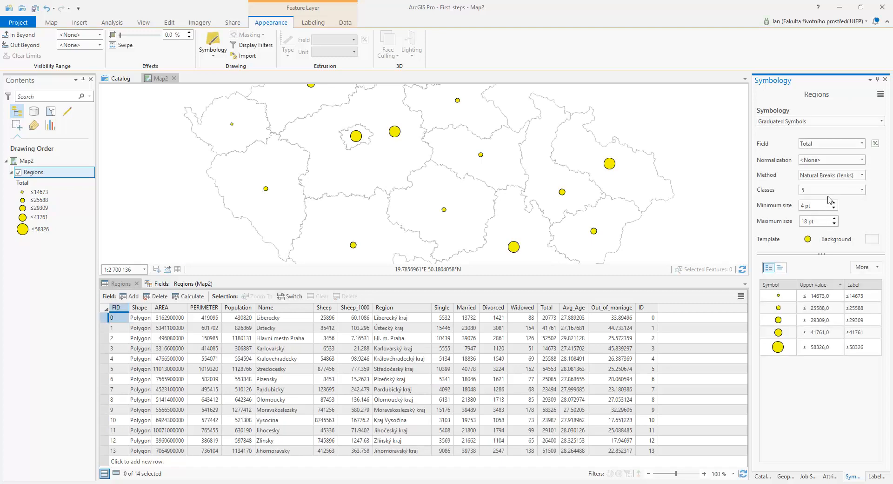
left_click(862, 159)
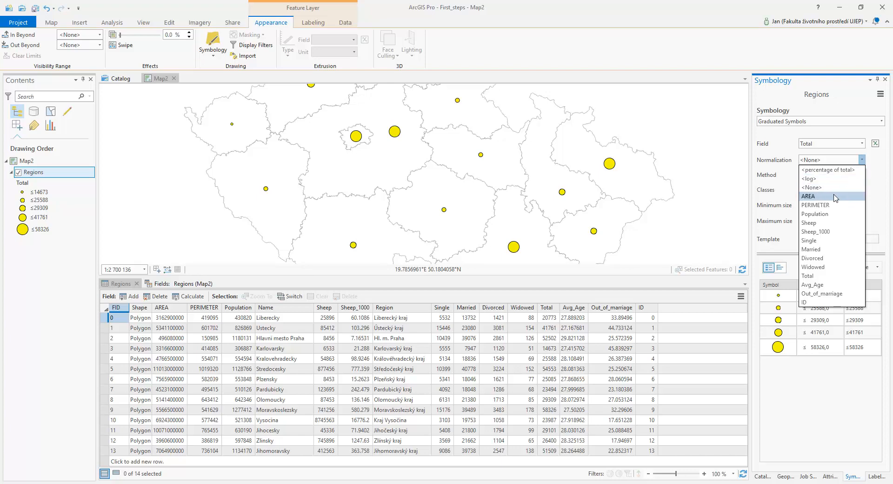
left_click(832, 213)
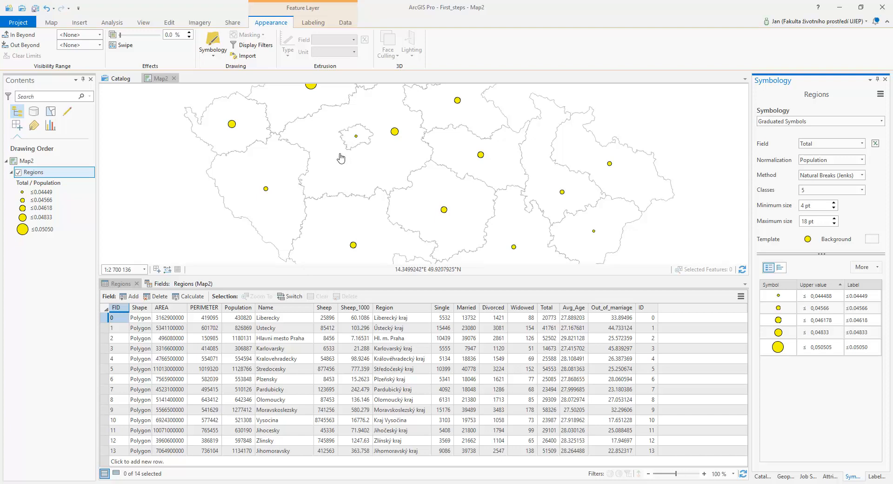
left_click_drag(315, 135, 332, 223)
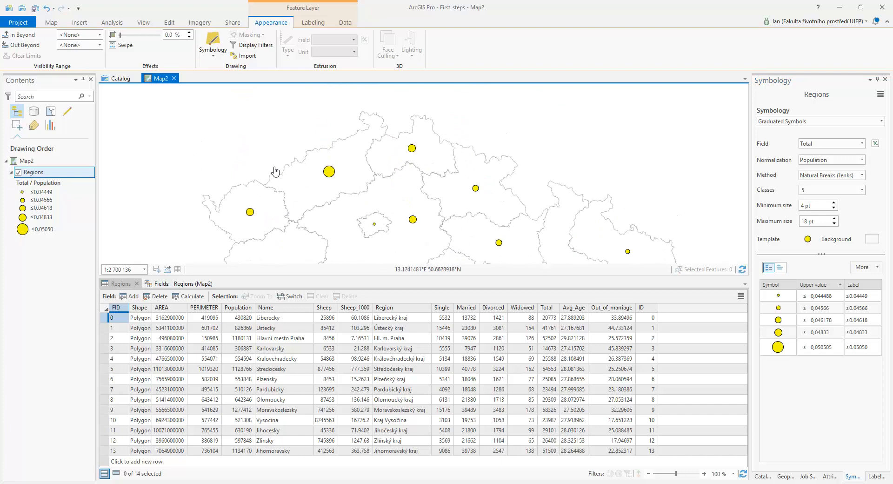
left_click_drag(322, 155, 217, 31)
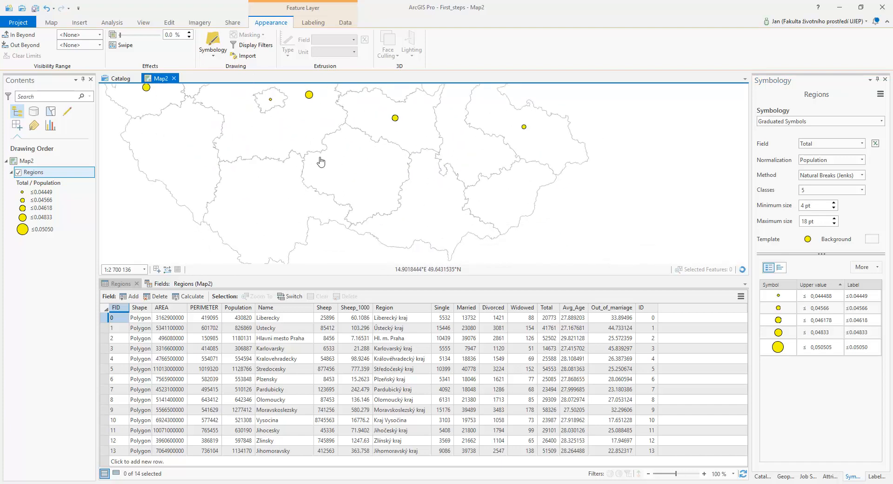
left_click_drag(305, 168, 443, 270)
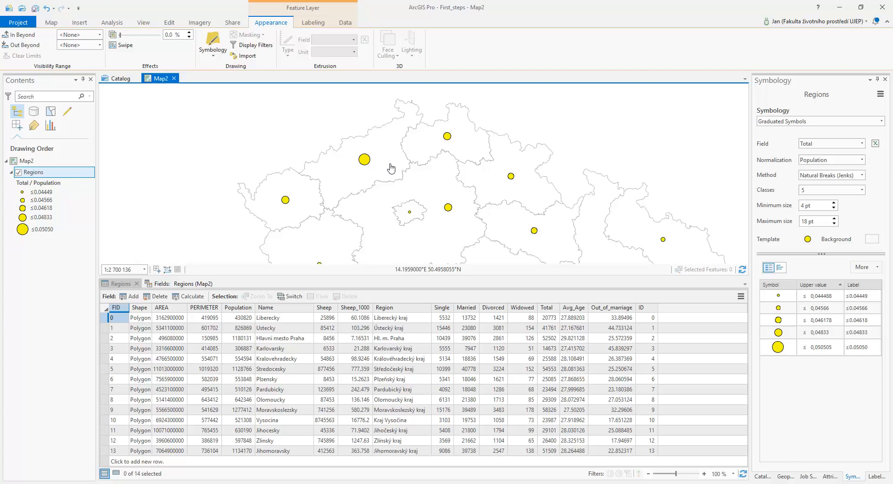
scroll(391, 169, "down", 5)
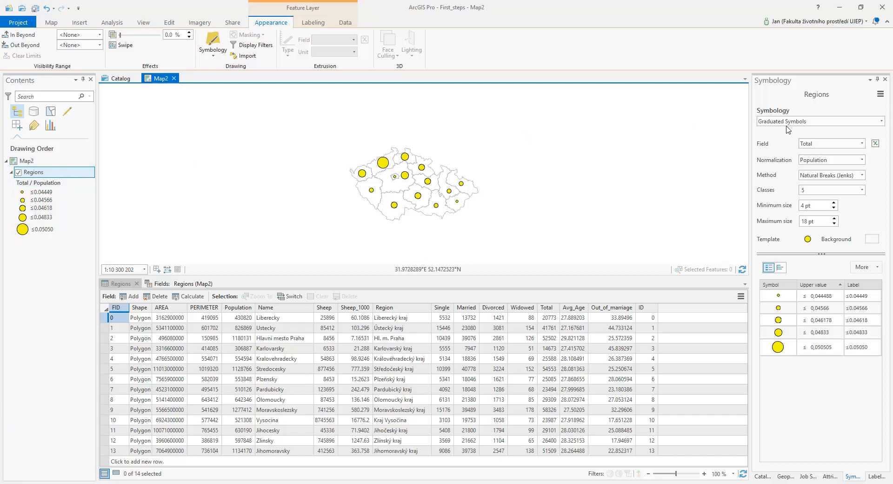
Change the Regions symbology to a single symbol using the Black Outline style.
left_click(820, 121)
left_click(785, 145)
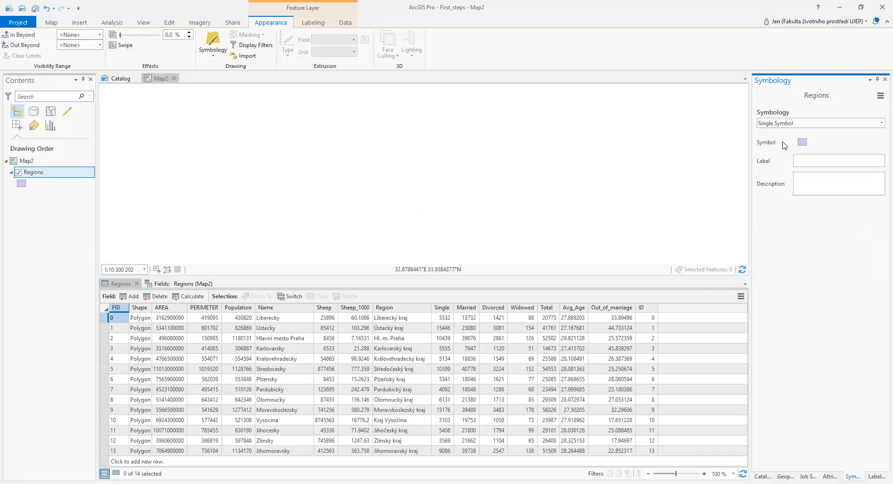
left_click(803, 142)
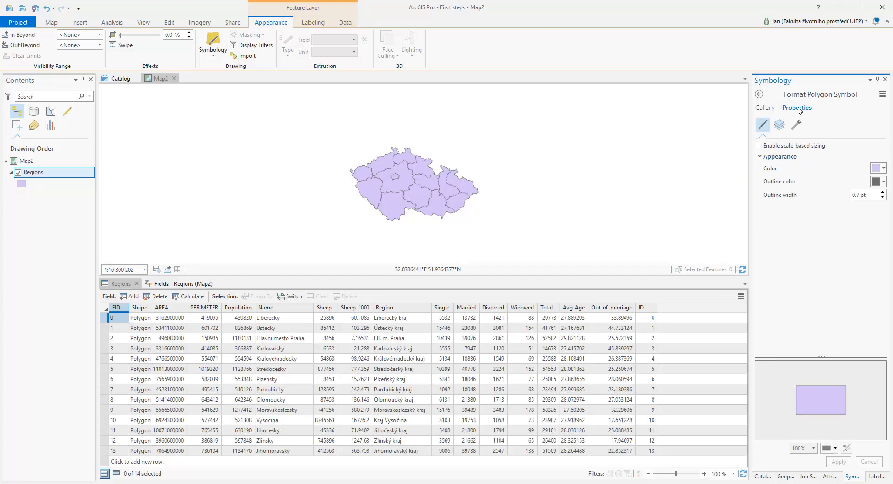
left_click(765, 108)
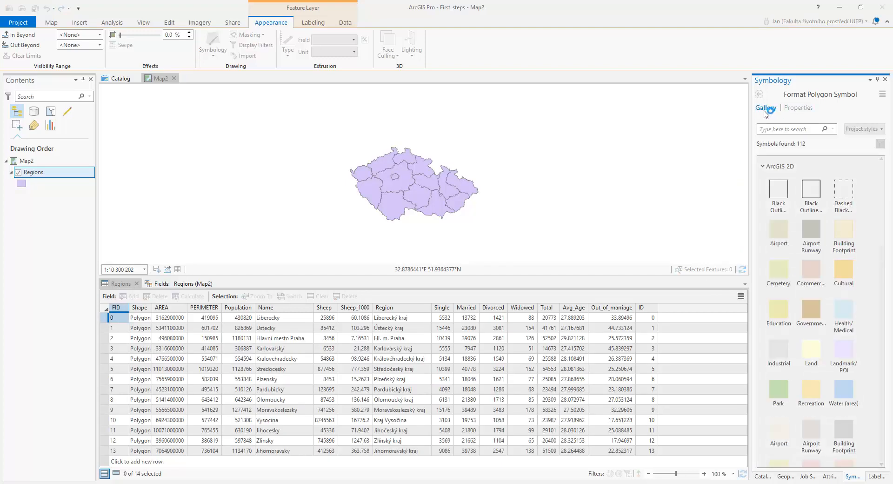
left_click(777, 188)
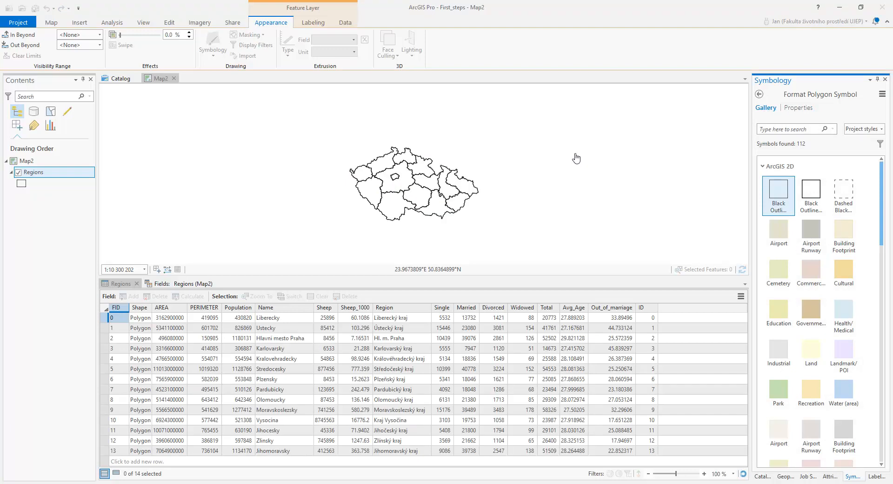
Close the Fields view and the Regions attribute table.
left_click(148, 285)
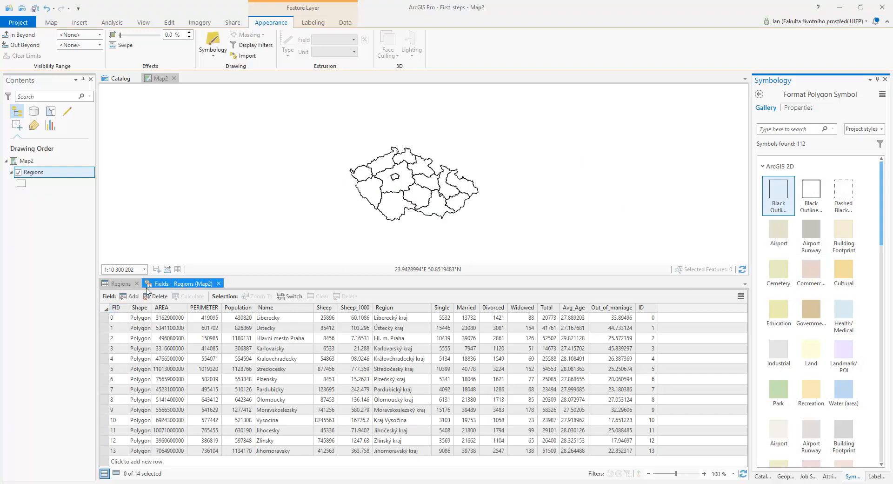
left_click(218, 284)
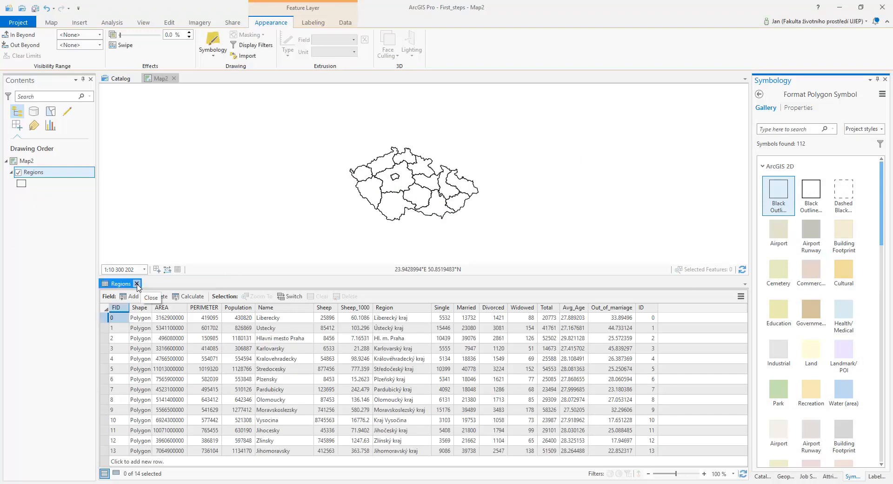
left_click(137, 284)
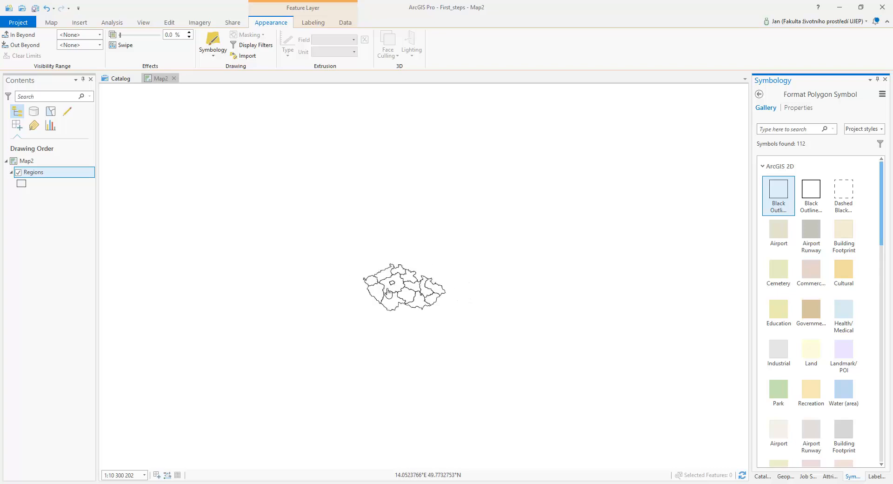
Add the Roads.shp shapefile from the ArcCR_eng folder to the map.
scroll(388, 292, "up", 5)
scroll(470, 282, "down", 2)
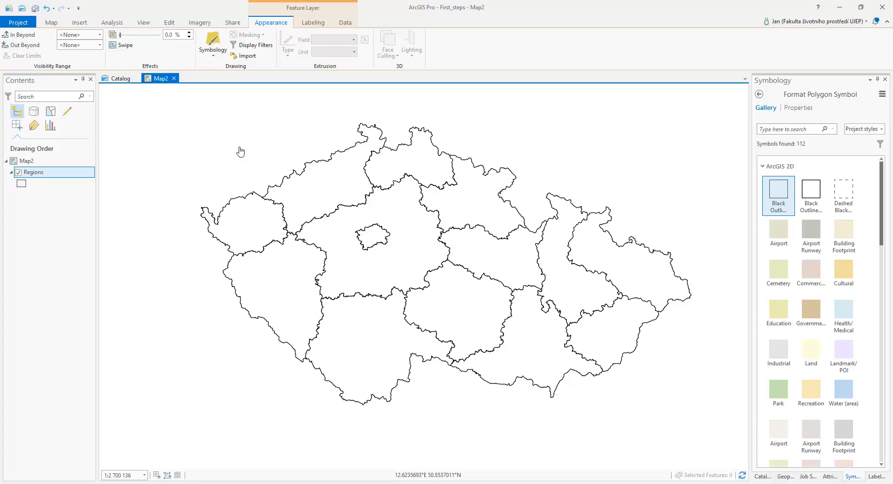
left_click(52, 22)
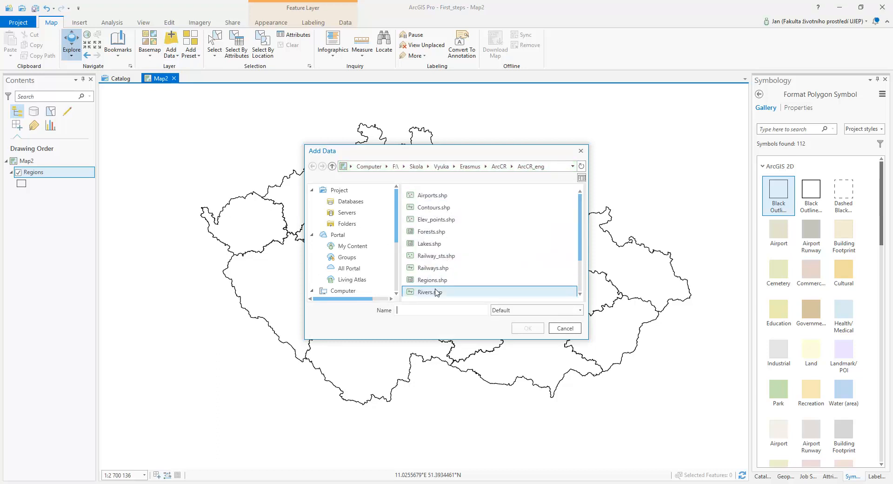
scroll(450, 279, "down", 2)
scroll(455, 260, "down", 2)
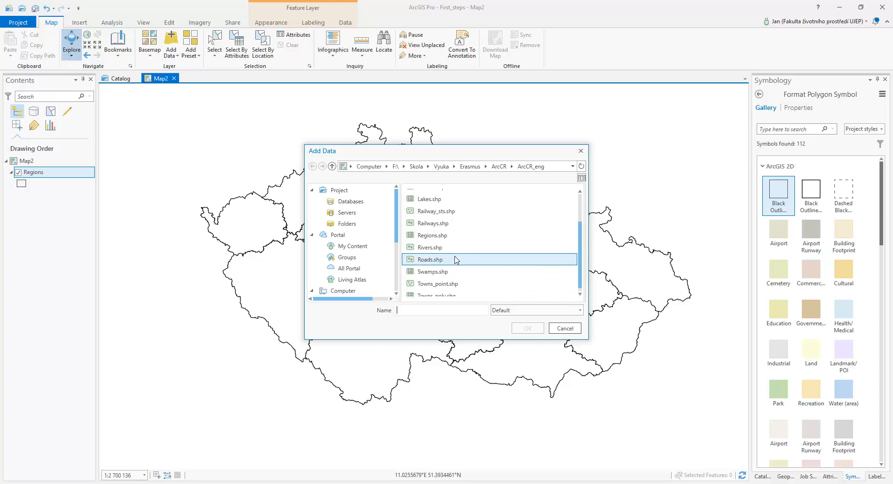
left_click(444, 260)
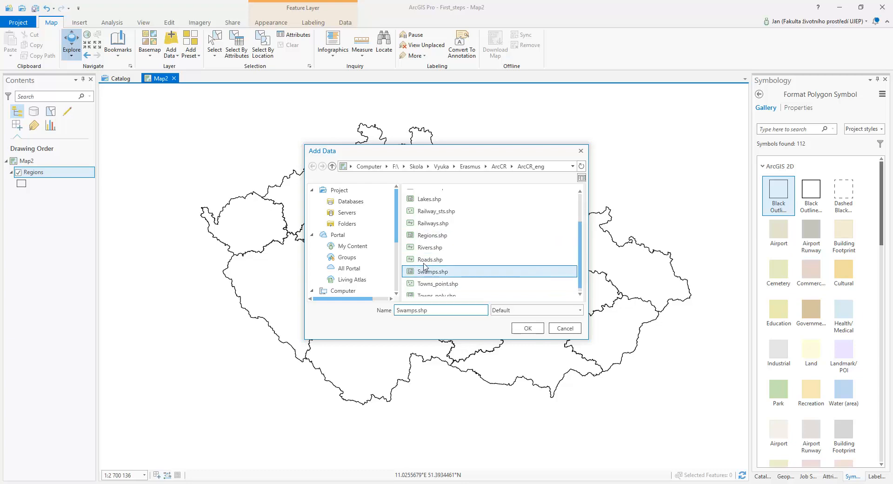
left_click(528, 328)
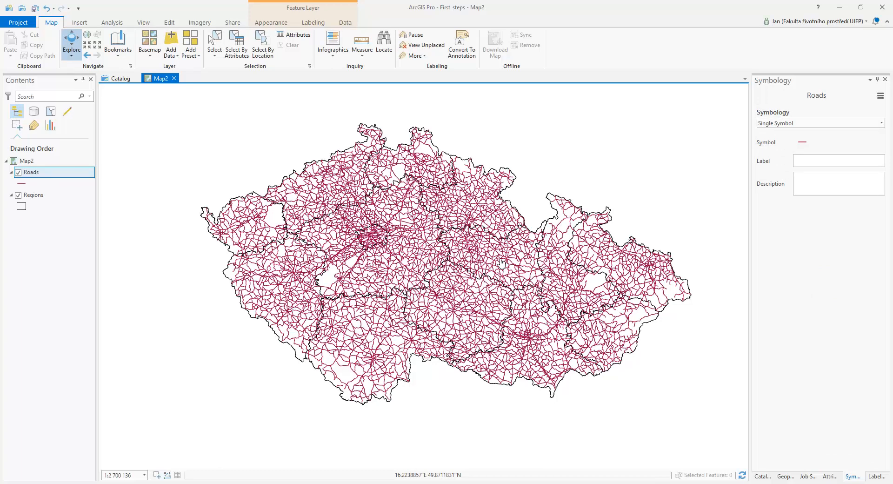
Open the Roads attribute table to inspect its fields, then close it.
right_click(54, 177)
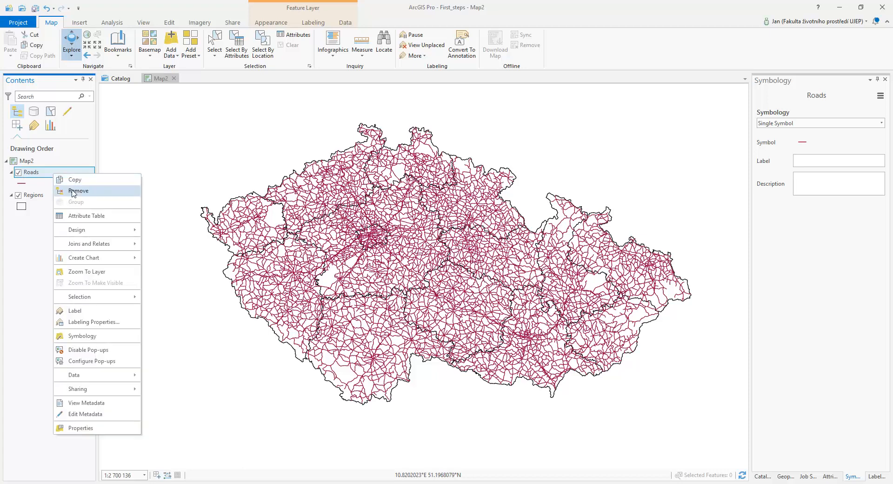
left_click(89, 218)
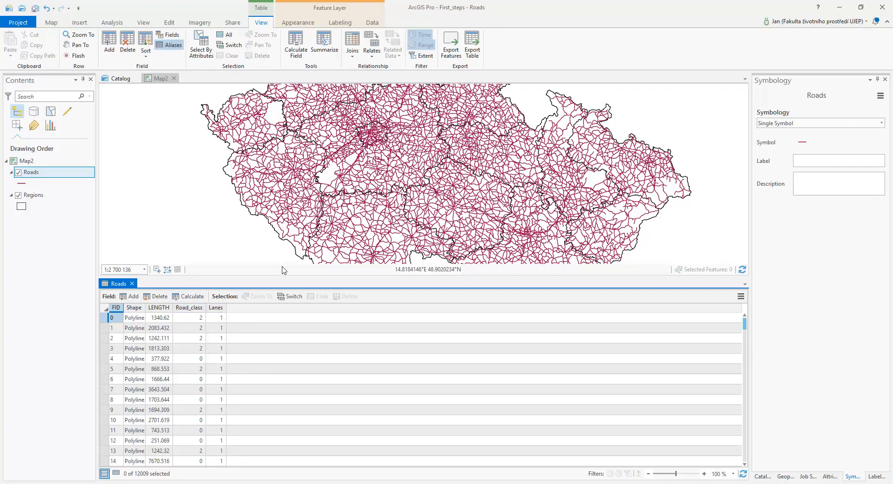
left_click(133, 283)
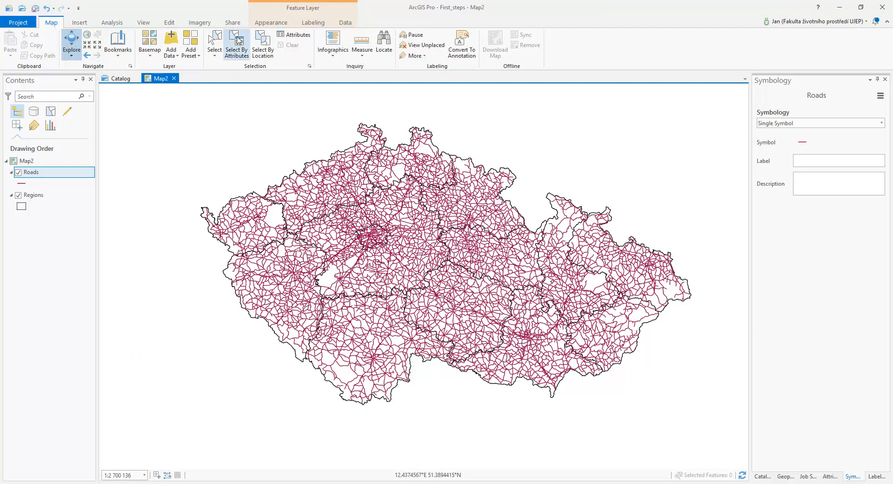
Select roads where Road_class is equal to 1 using Select Layer By Attribute as a new selection.
left_click(237, 41)
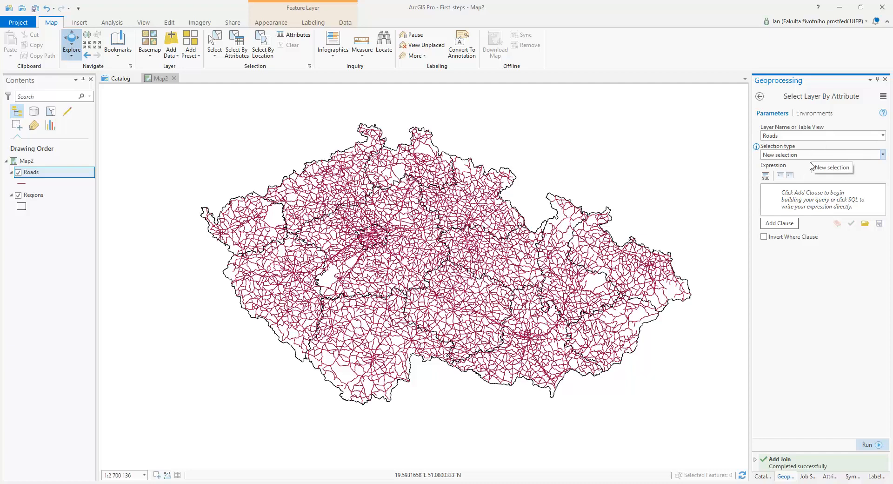
left_click(786, 225)
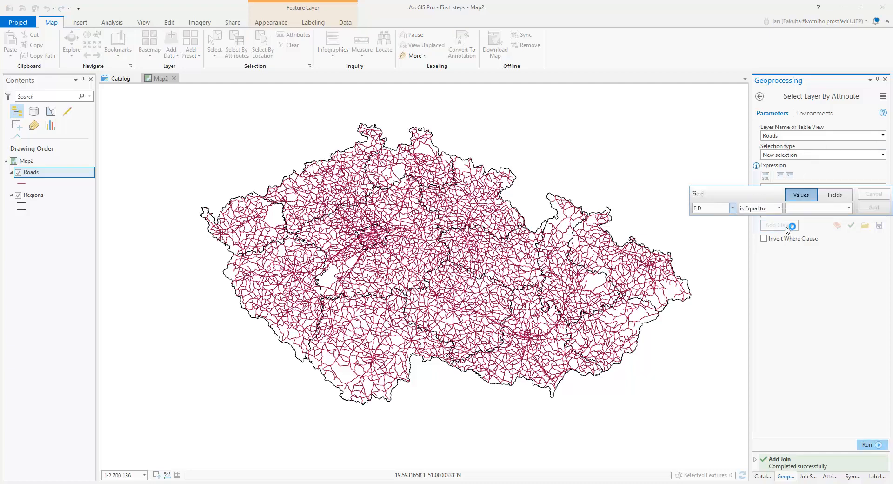
left_click(733, 209)
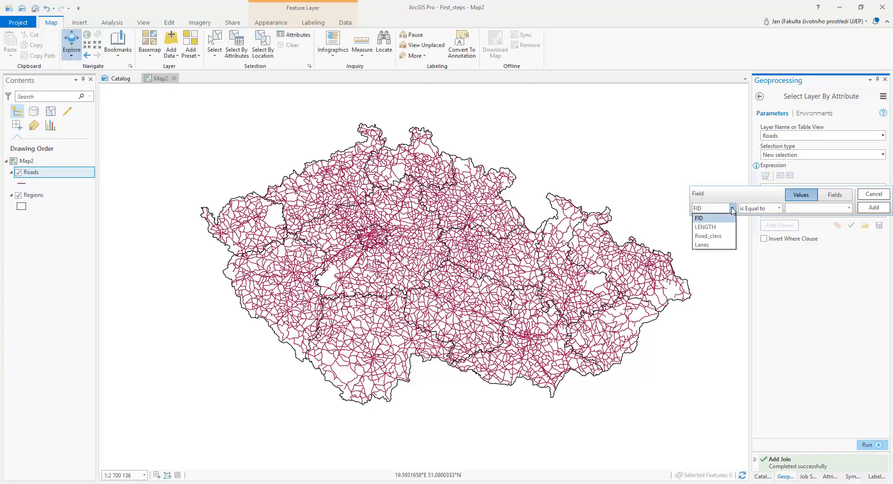
left_click(709, 236)
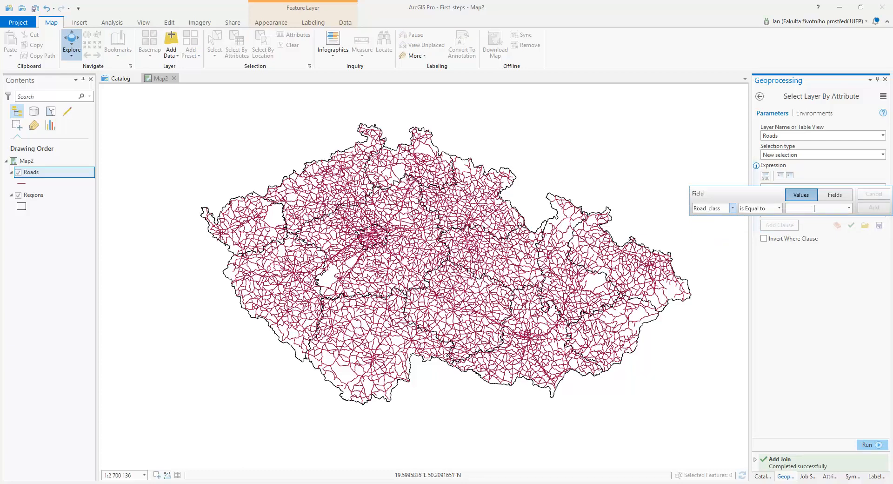
left_click(849, 209)
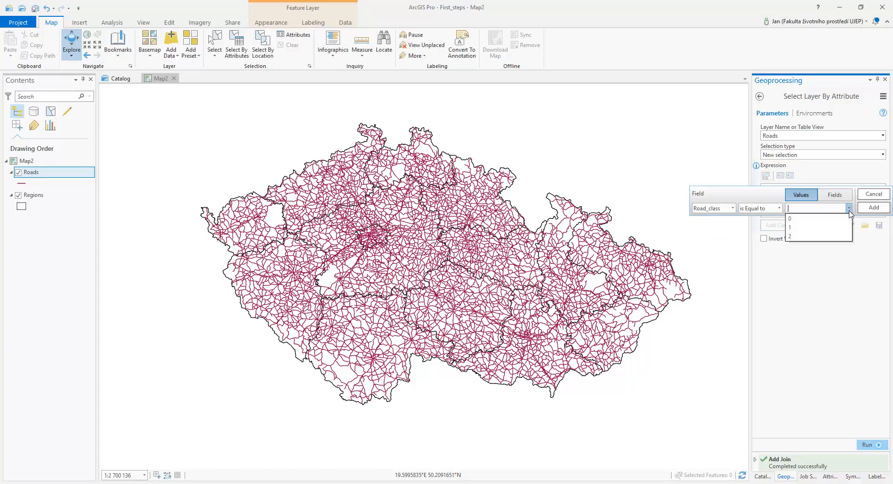
left_click(827, 227)
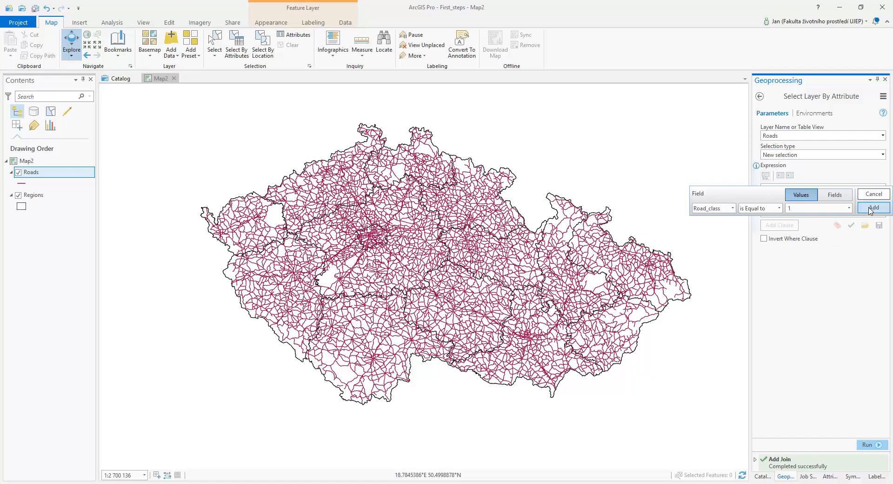
left_click(873, 207)
left_click(866, 445)
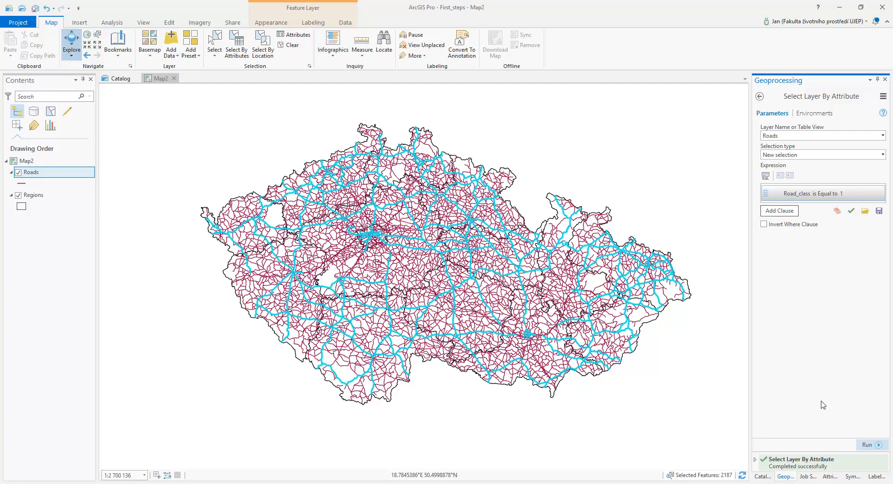
Add a clause And Lanes is Equal to 2 to the Road_class expression and run the selection.
left_click(779, 210)
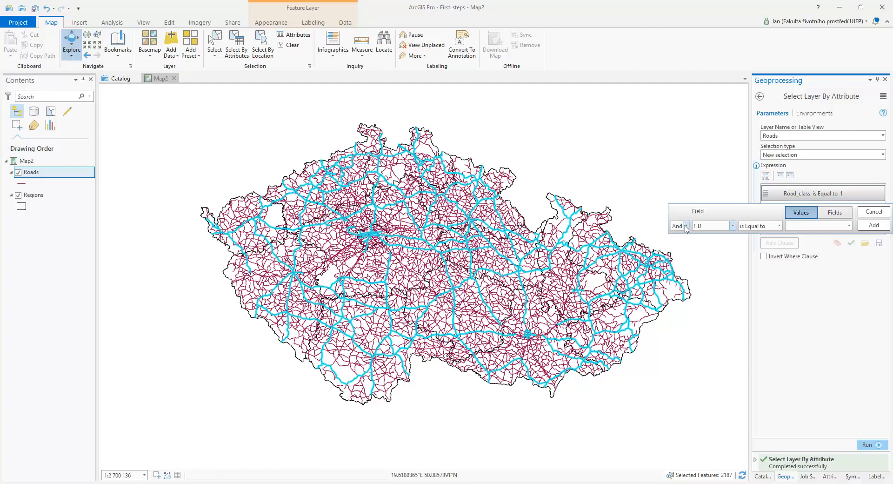
left_click(687, 226)
left_click(679, 237)
left_click(733, 226)
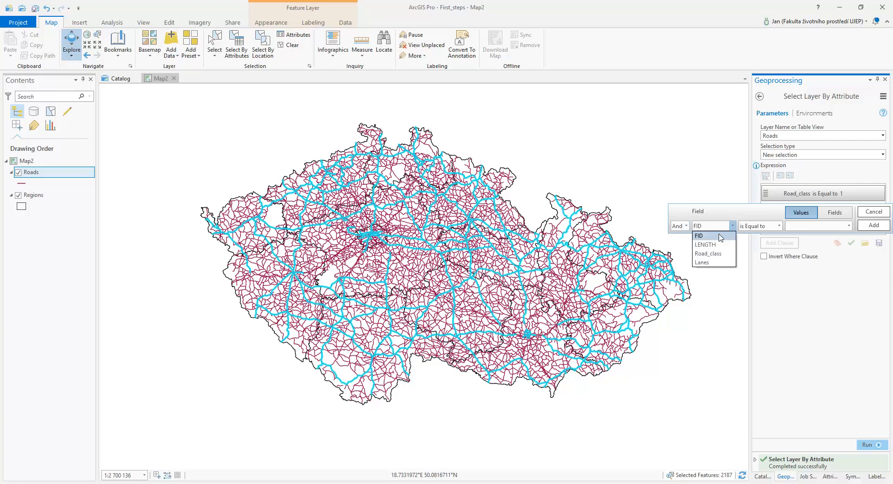
left_click(711, 263)
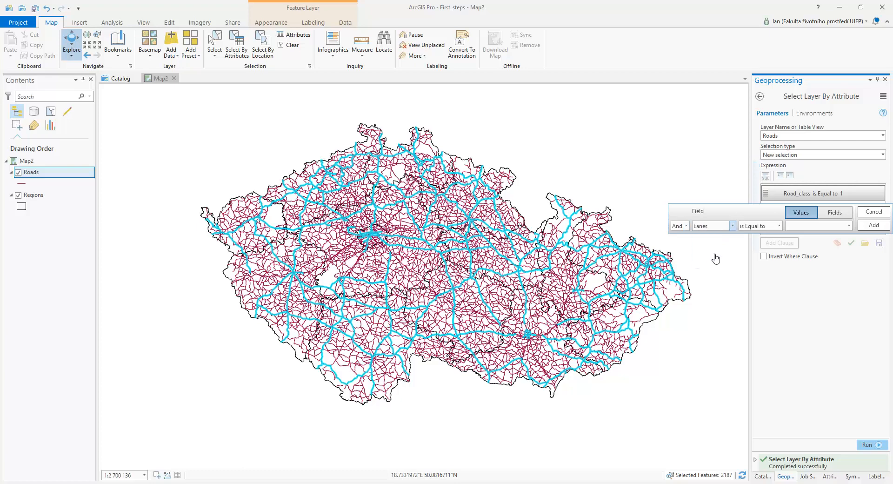
left_click(849, 226)
left_click(828, 245)
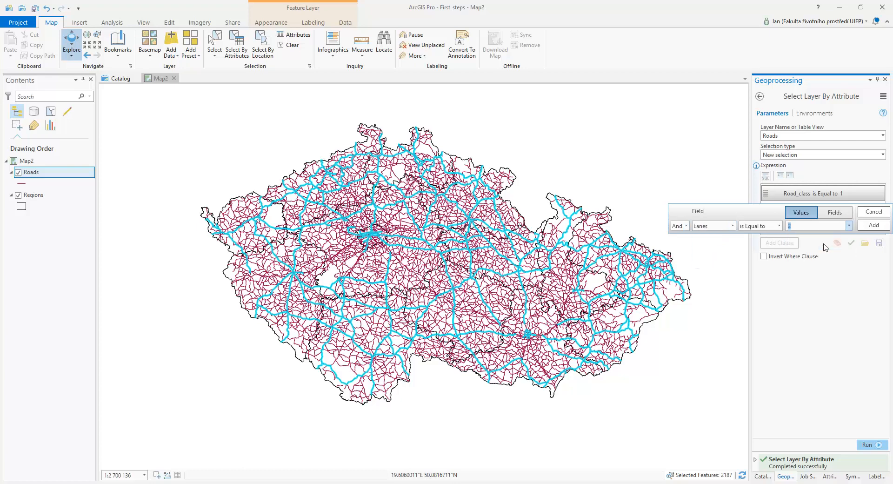
left_click(875, 225)
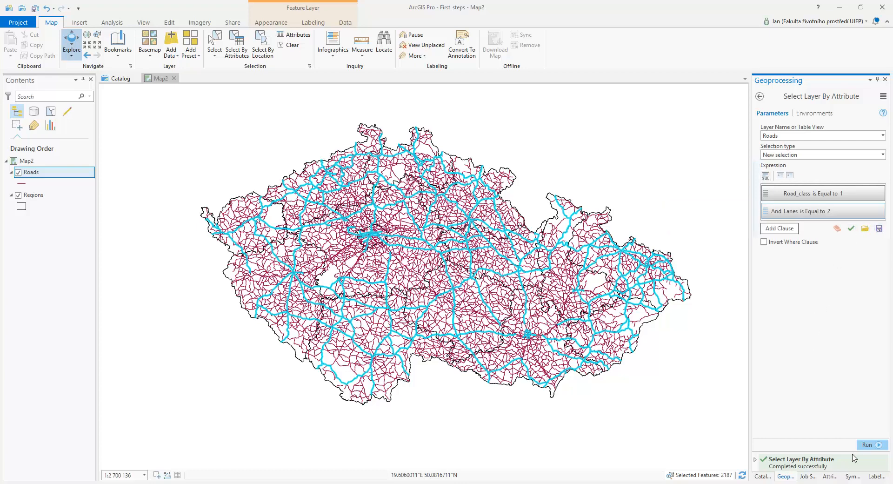
left_click(871, 444)
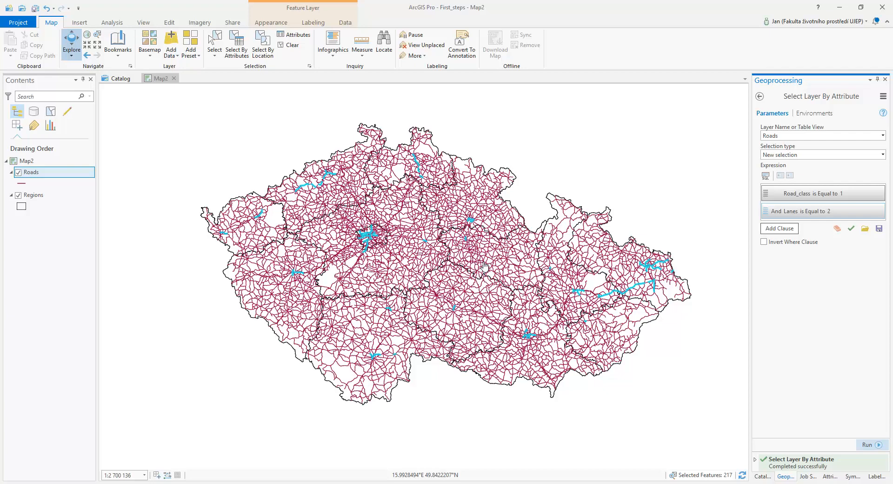
Switch the Roads symbology to Unique Values and clear the current road selection.
left_click(280, 24)
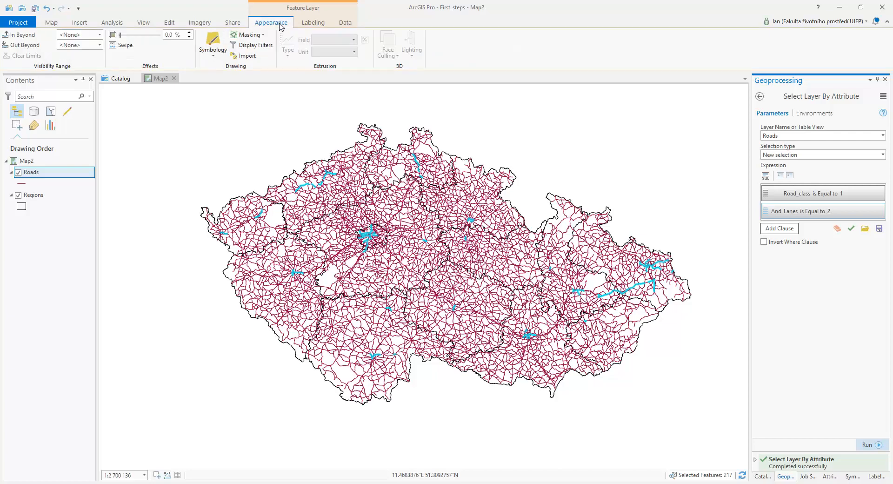
left_click(213, 41)
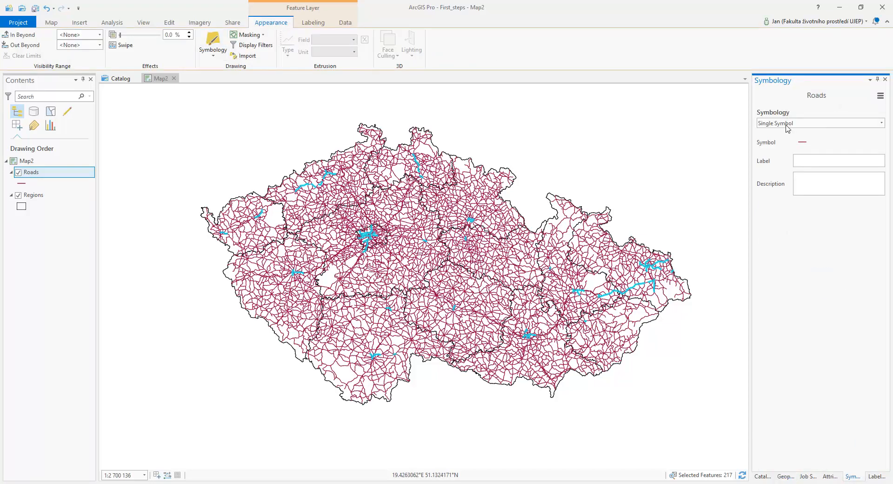
left_click(789, 126)
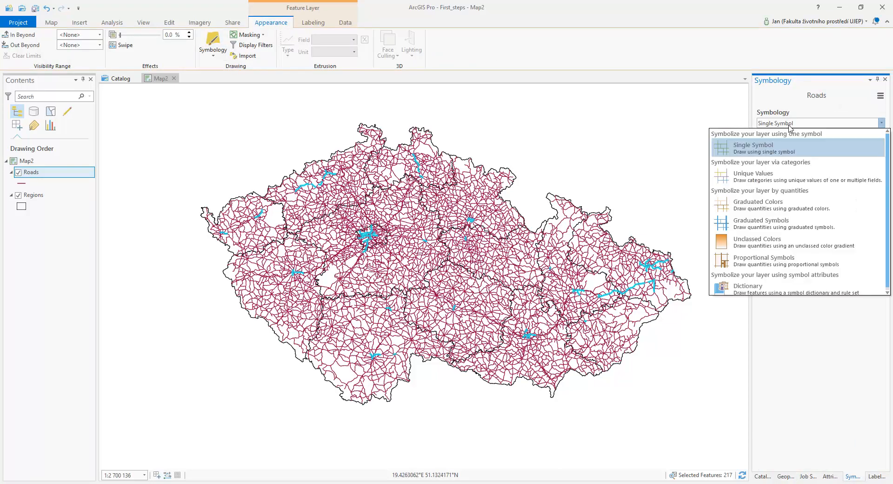
left_click(765, 179)
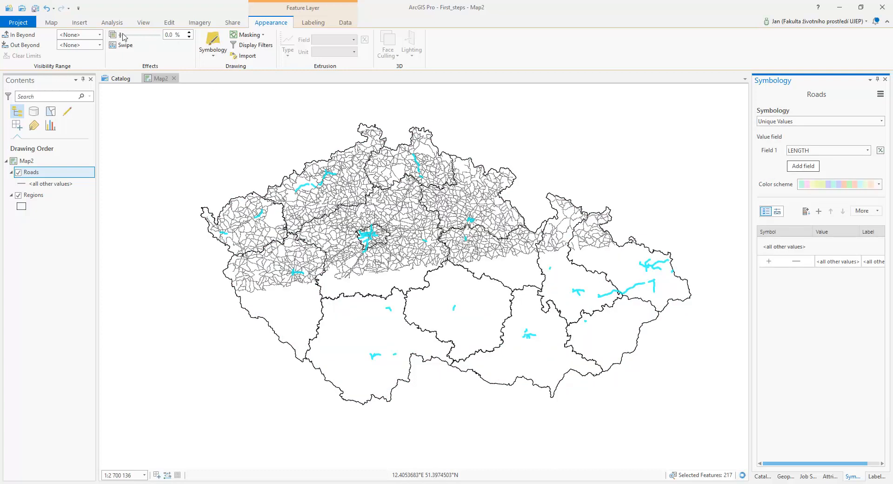
left_click(52, 22)
left_click(292, 44)
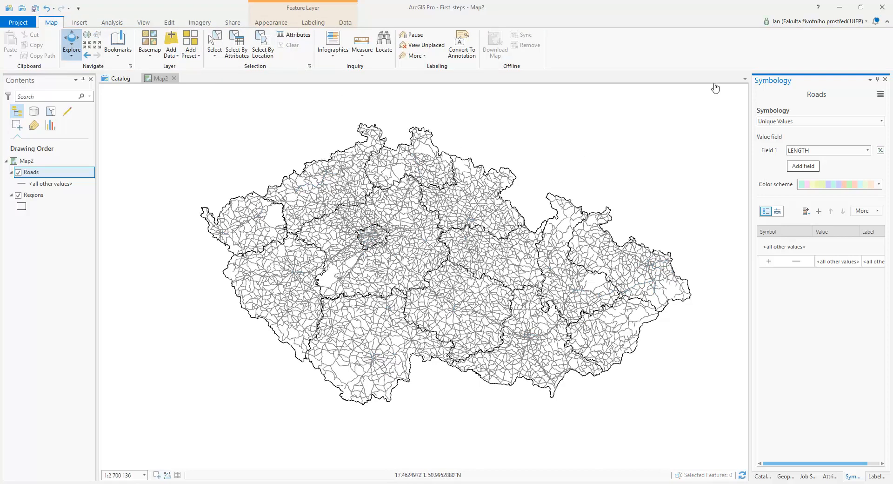
Classify the roads by the Lanes field with a dark four-colour scheme.
left_click(868, 150)
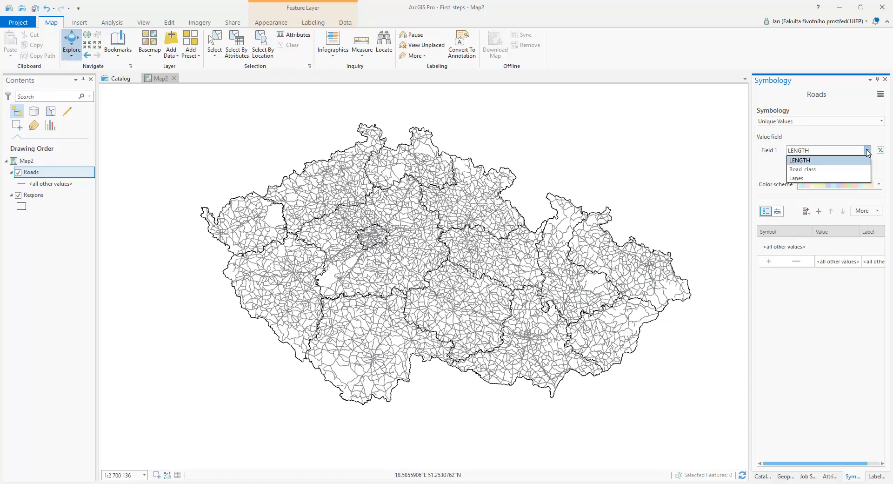
left_click(797, 178)
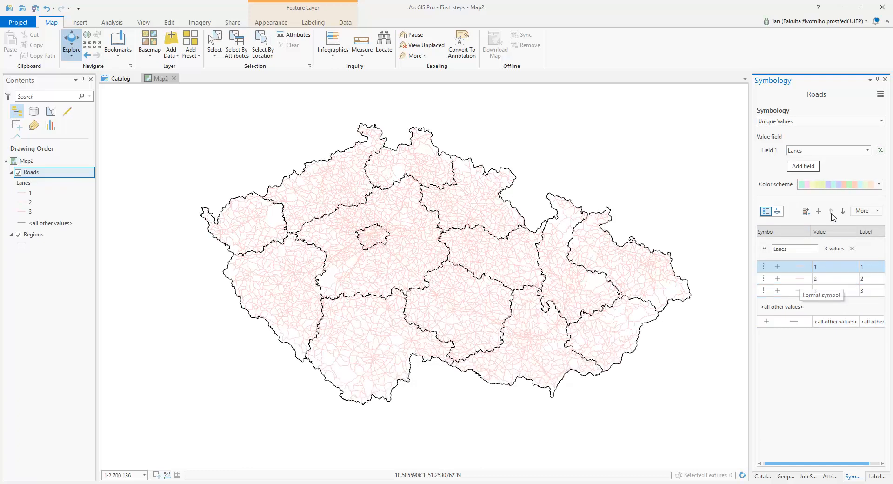
left_click(879, 181)
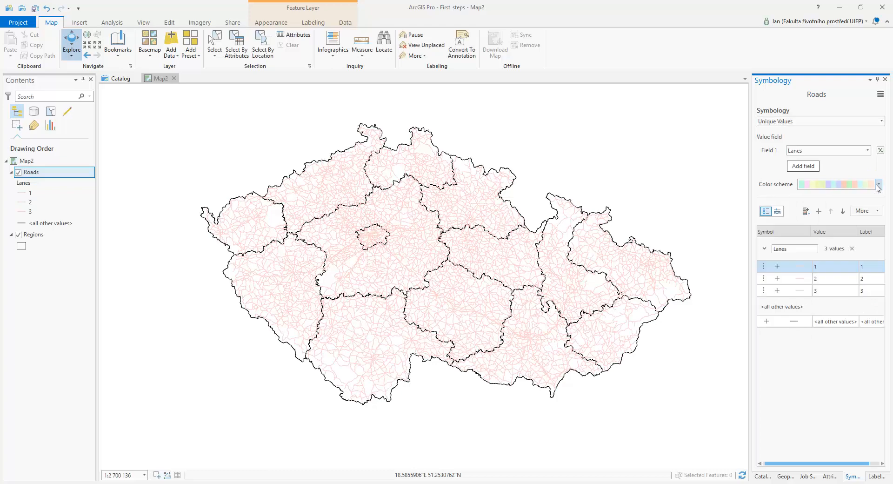
left_click(877, 185)
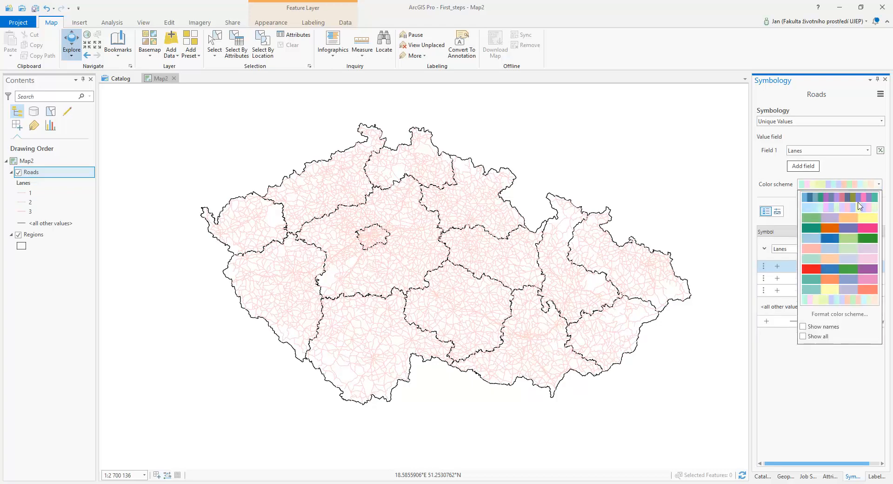
left_click(835, 229)
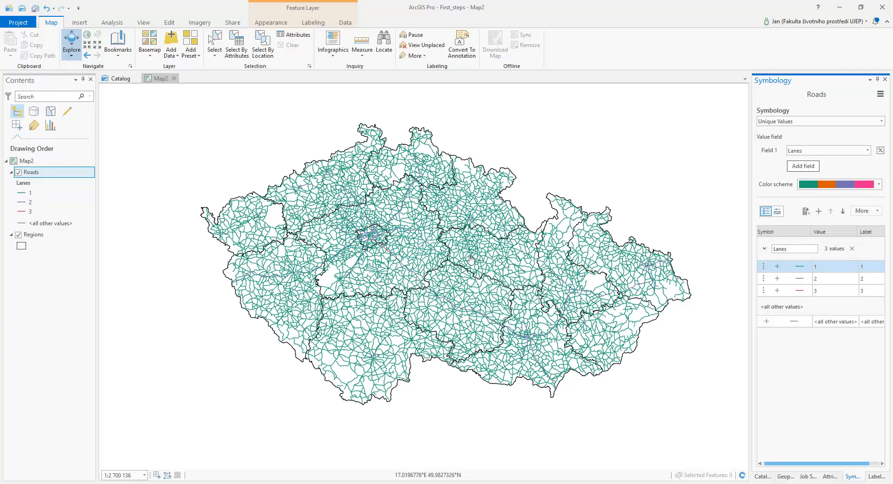
Classify the roads by Road_class and apply a red, blue, green and purple colour scheme.
left_click(828, 150)
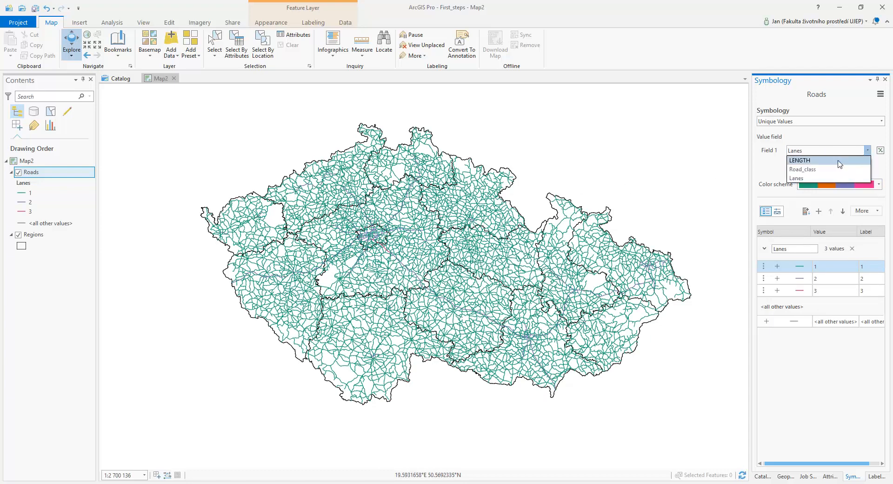
left_click(835, 170)
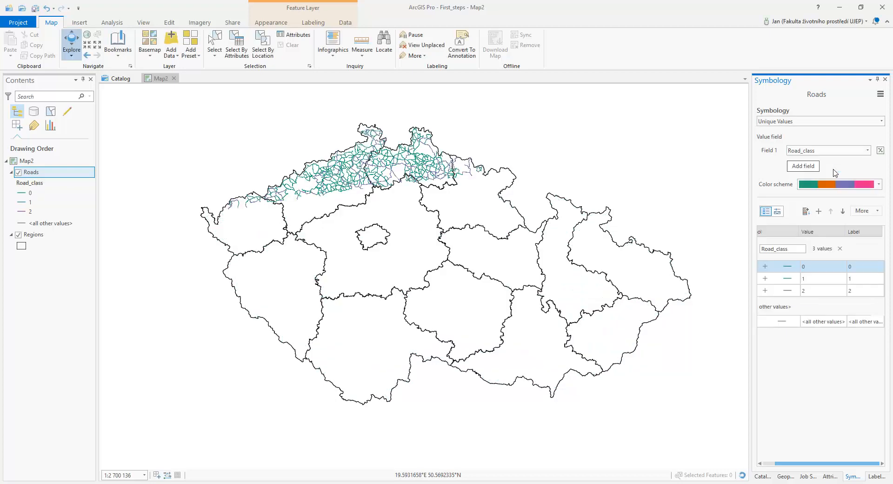
left_click(879, 184)
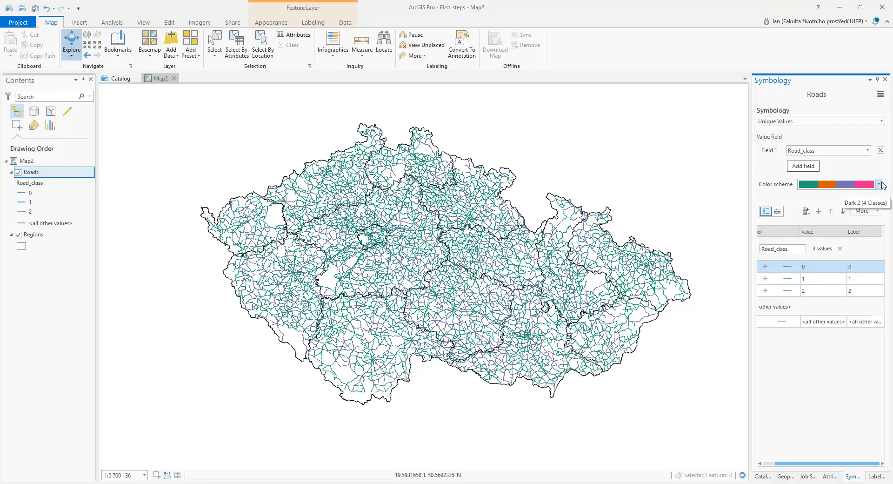
left_click(879, 184)
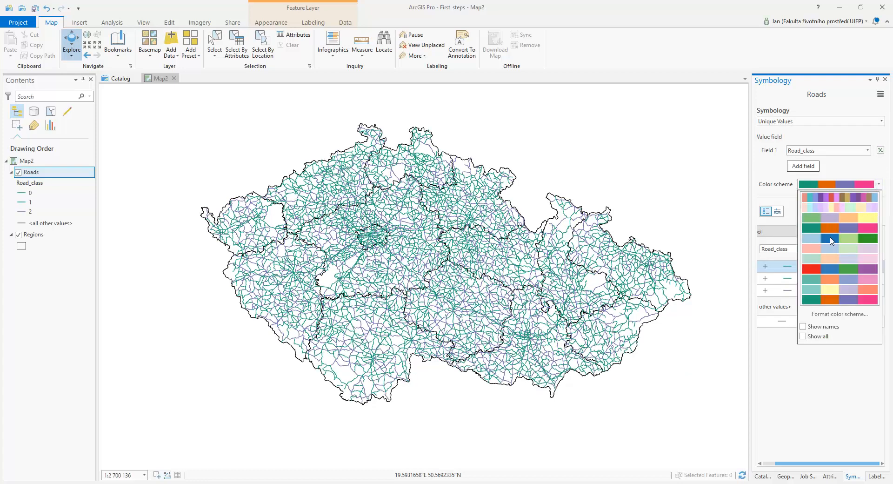
left_click(831, 269)
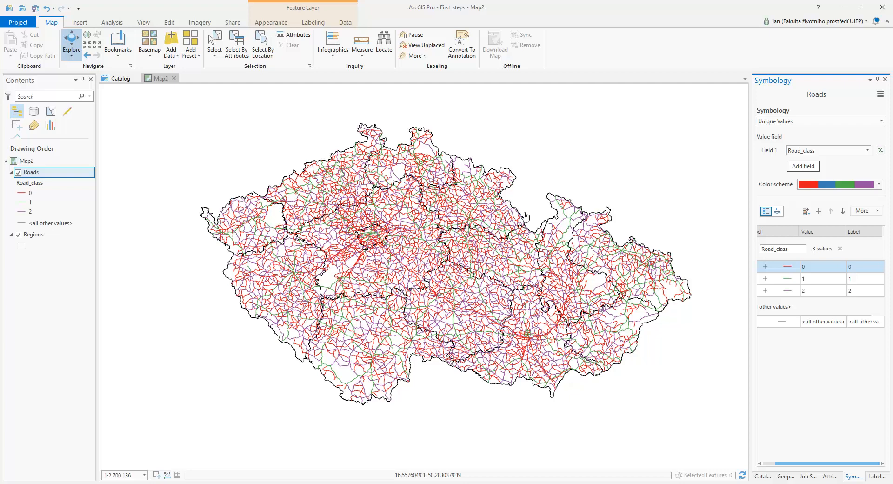
Hide the Roads layer and open Select Layer By Attribute with Regions as the input layer.
left_click(18, 173)
left_click(46, 237)
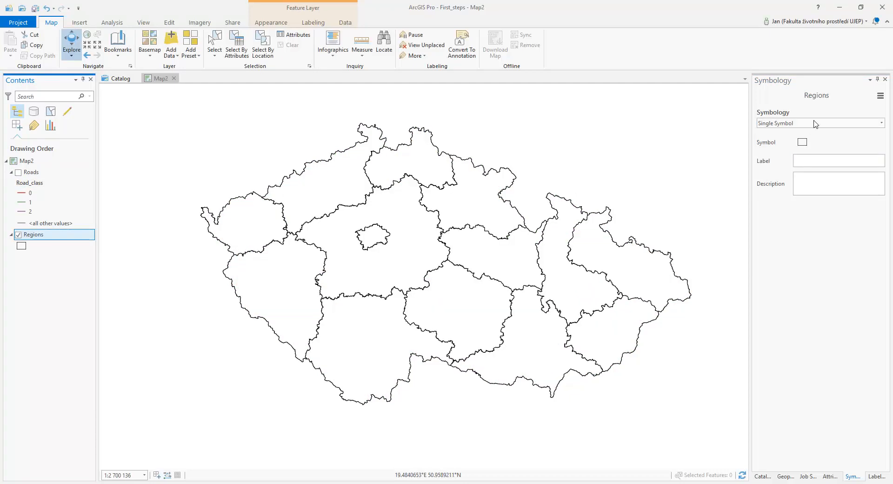
left_click(237, 44)
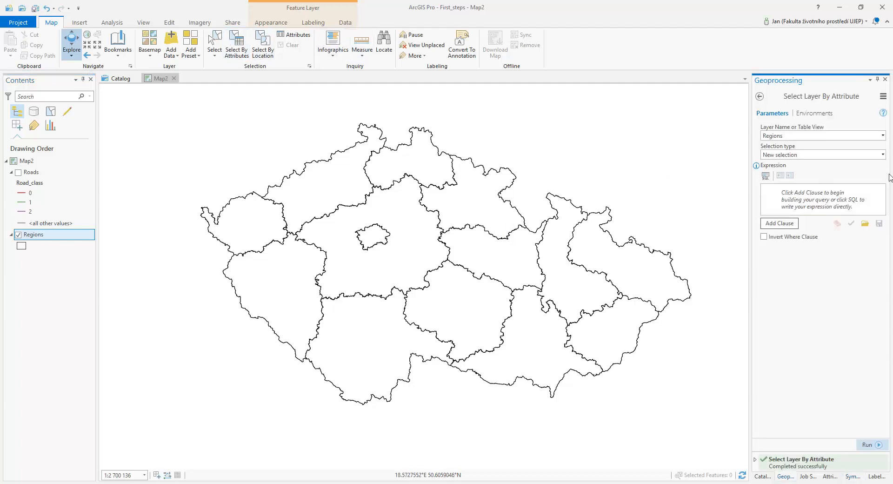
left_click(883, 136)
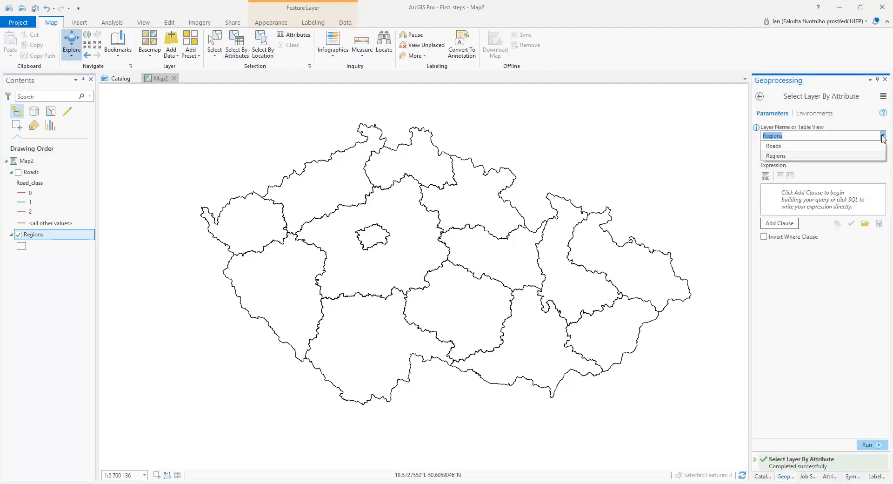
left_click(876, 154)
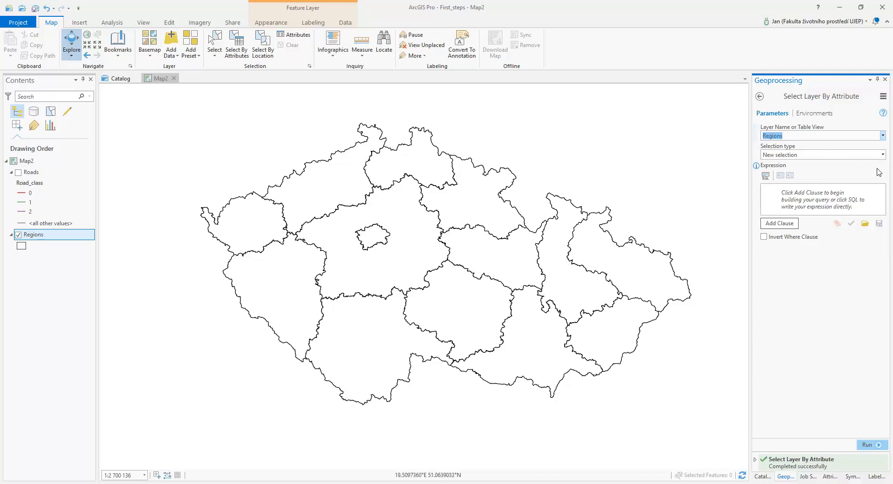
Select regions where Population is Greater Than 597848 as a new selection and run it.
left_click(794, 223)
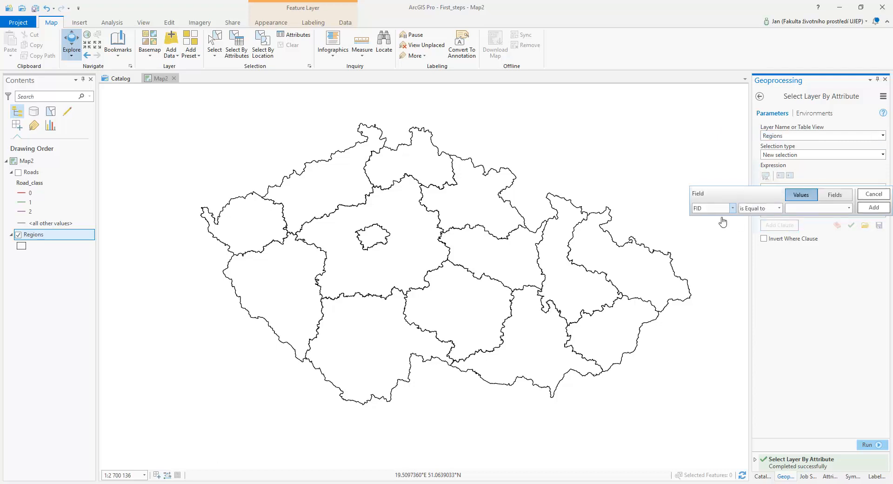
left_click(732, 208)
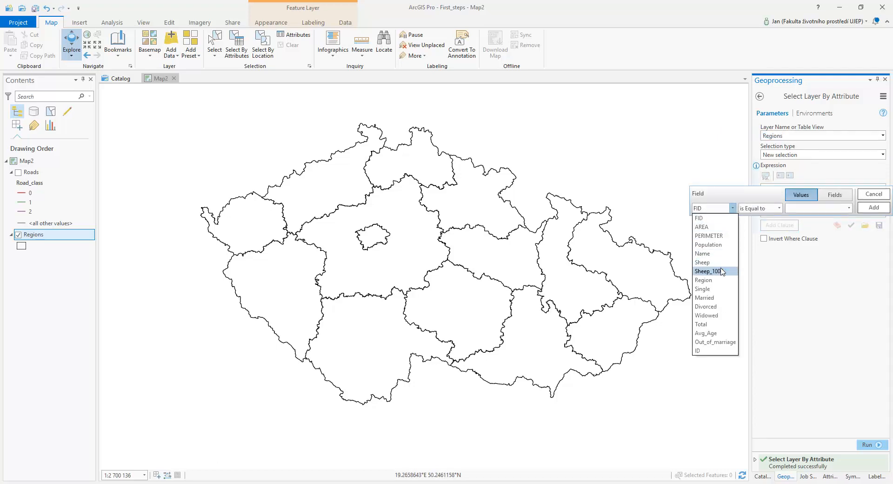
left_click(718, 245)
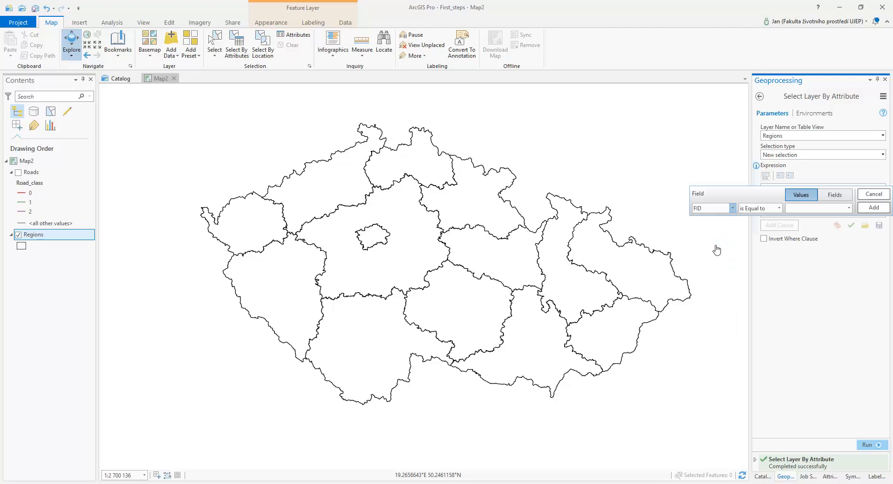
left_click(778, 208)
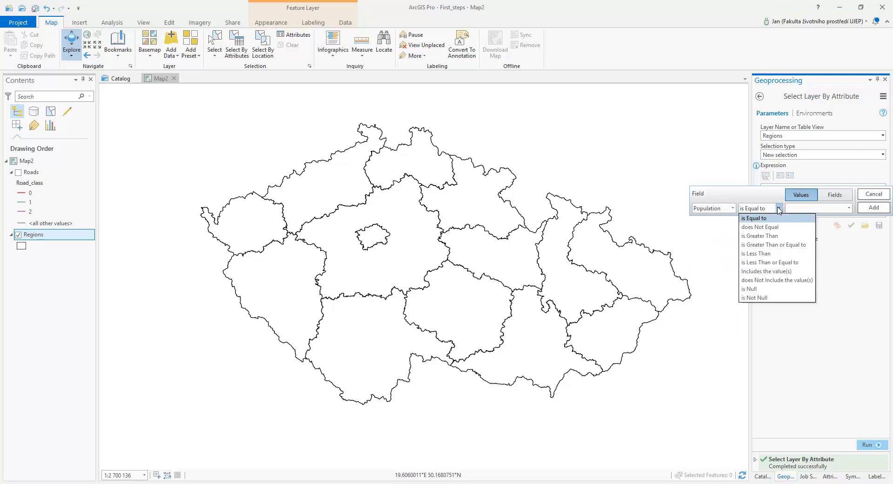
left_click(759, 236)
left_click(849, 208)
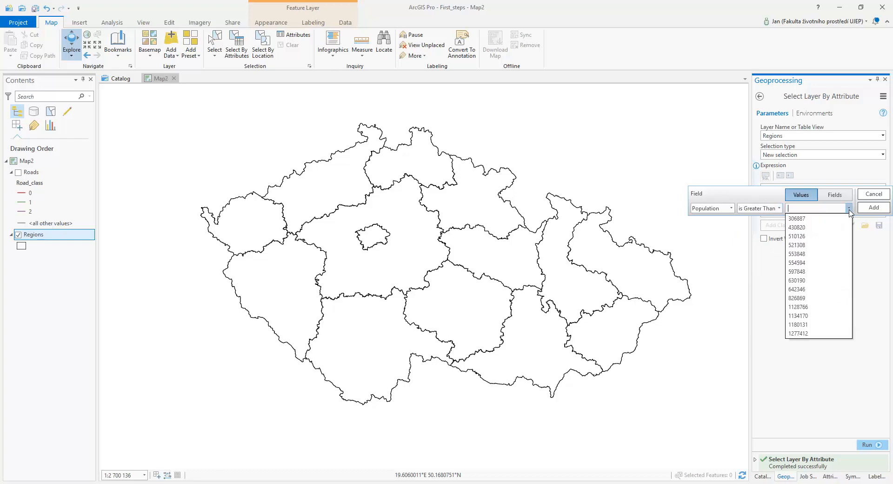
left_click(810, 272)
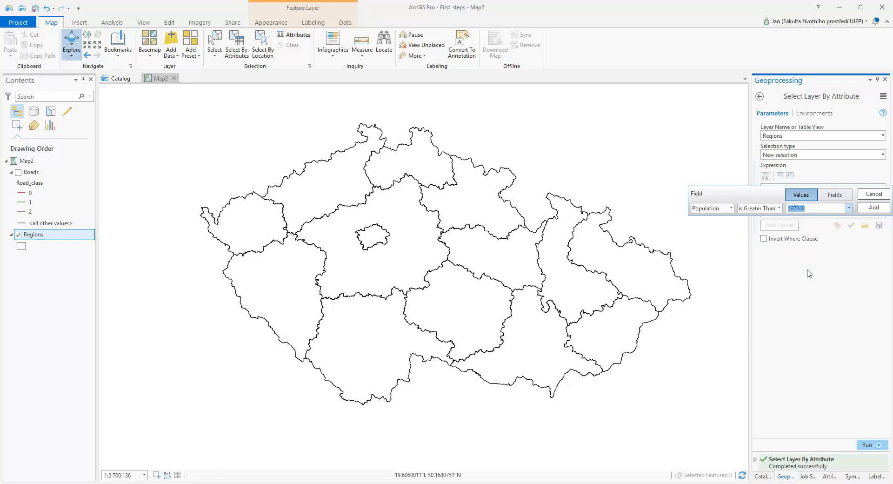
left_click(873, 208)
left_click(868, 444)
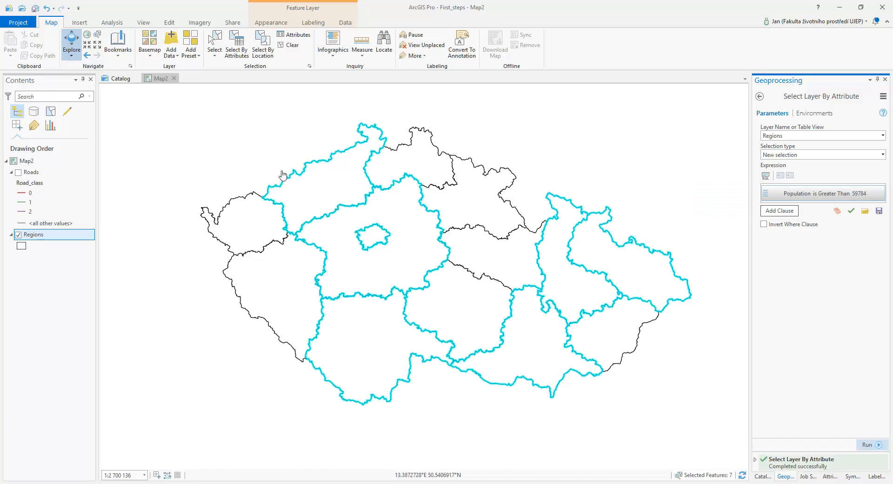
Clear the region selection and add the Forests.shp shapefile to the map.
left_click(290, 45)
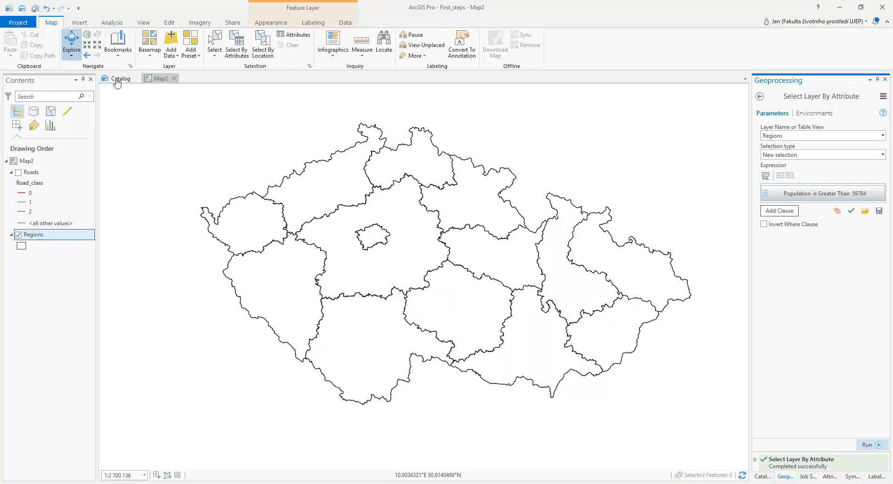
left_click(171, 40)
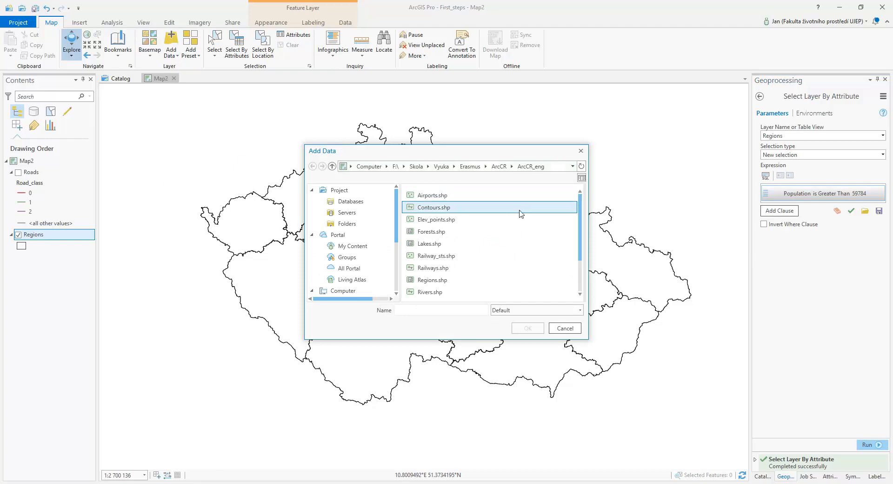
left_click(463, 232)
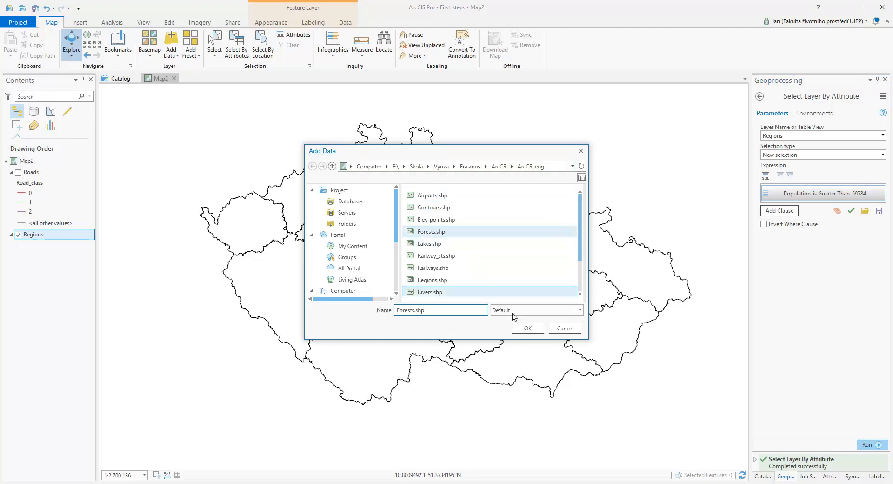
left_click(527, 328)
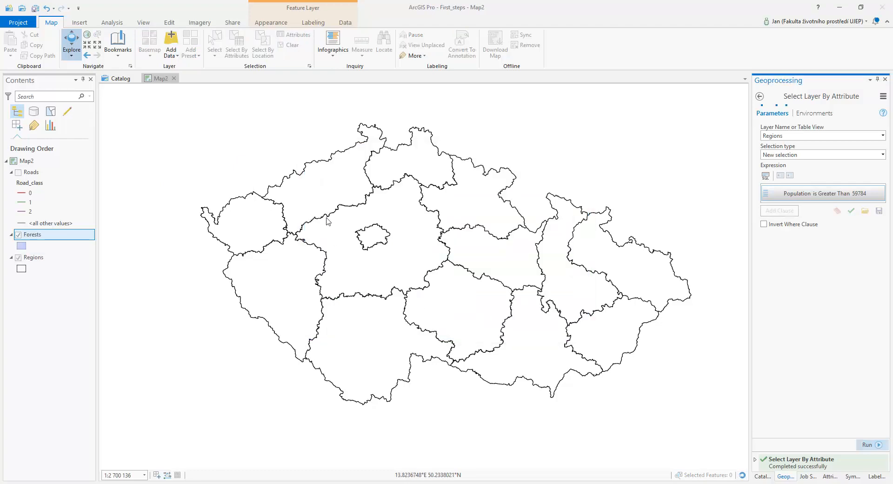
Search the symbol gallery for forest and apply the Forest symbol to the Forests layer.
left_click(21, 246)
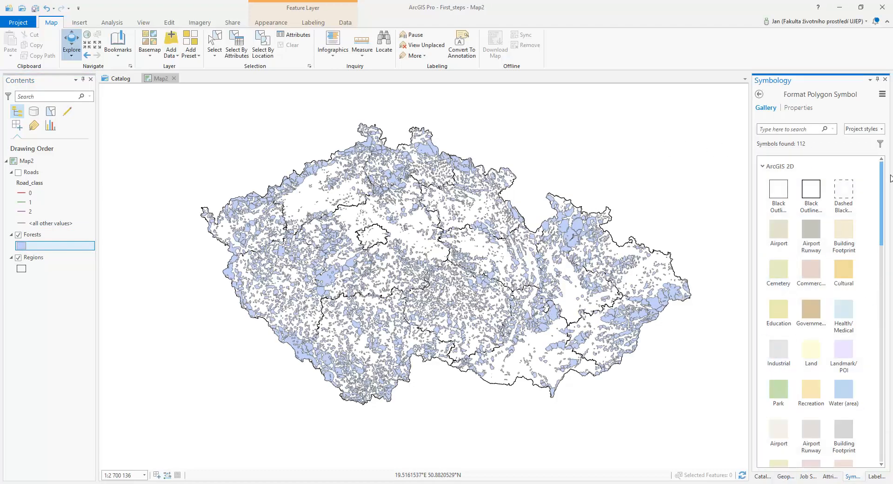
left_click_drag(883, 188, 869, 169)
type("forest")
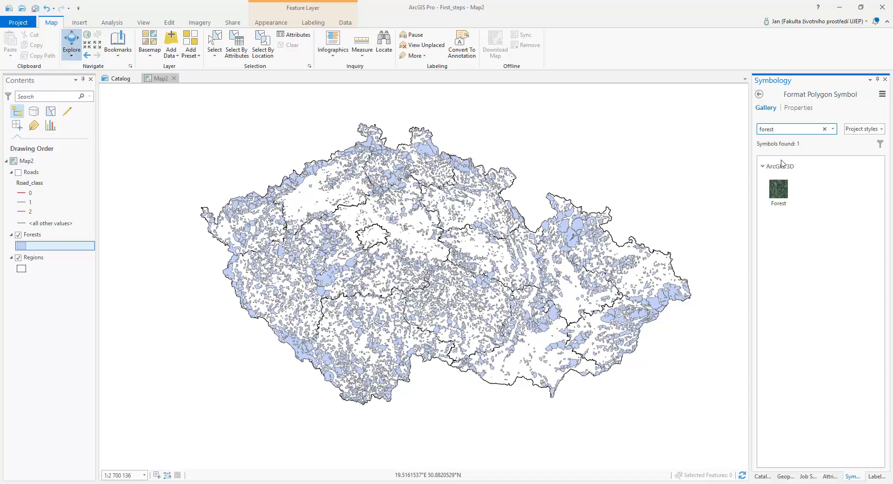
left_click(785, 189)
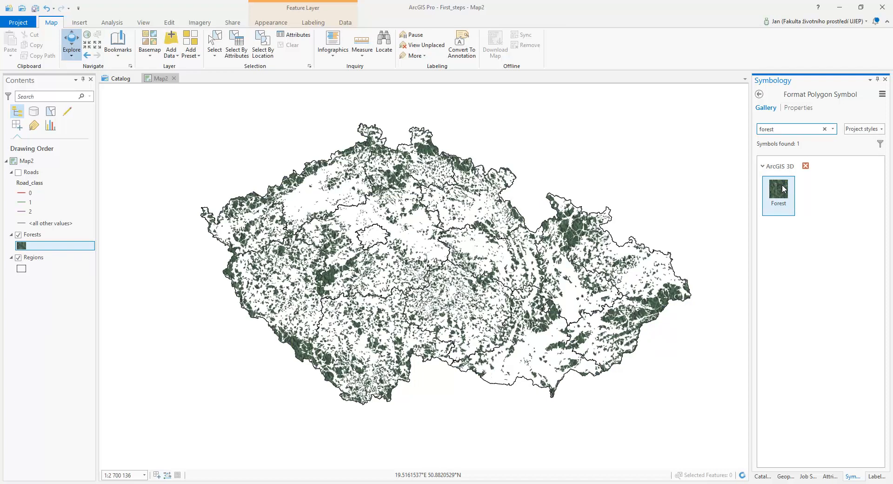
Clear the symbol search and apply the Park fill symbol to the Forests layer.
scroll(358, 278, "up", 3)
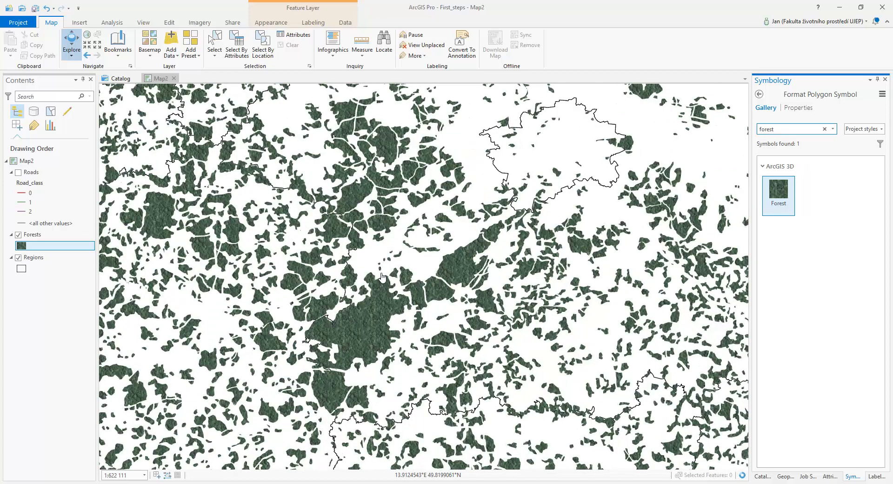
scroll(382, 257, "down", 2)
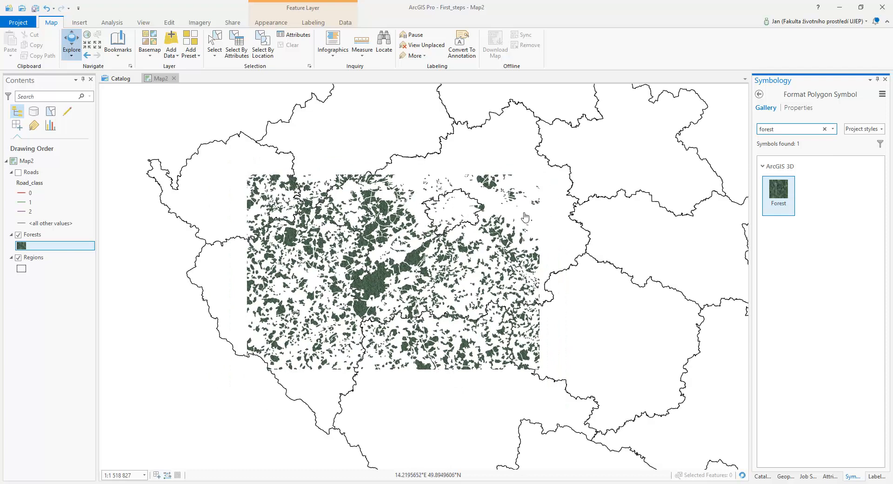
left_click(825, 129)
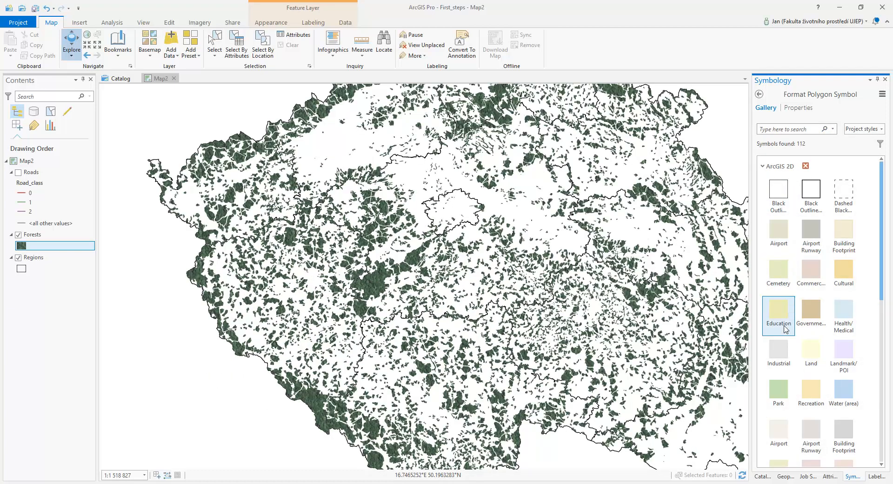
left_click(779, 391)
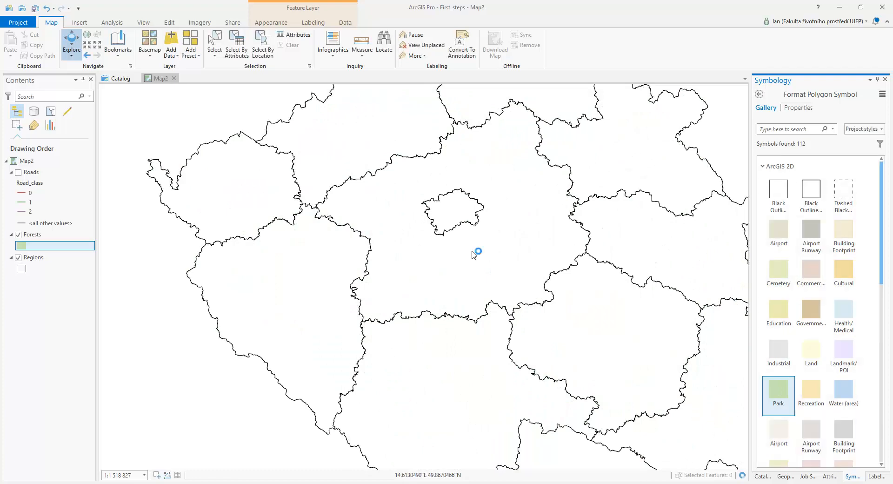
Move the Forests layer below Regions in the drawing order.
left_click(31, 259)
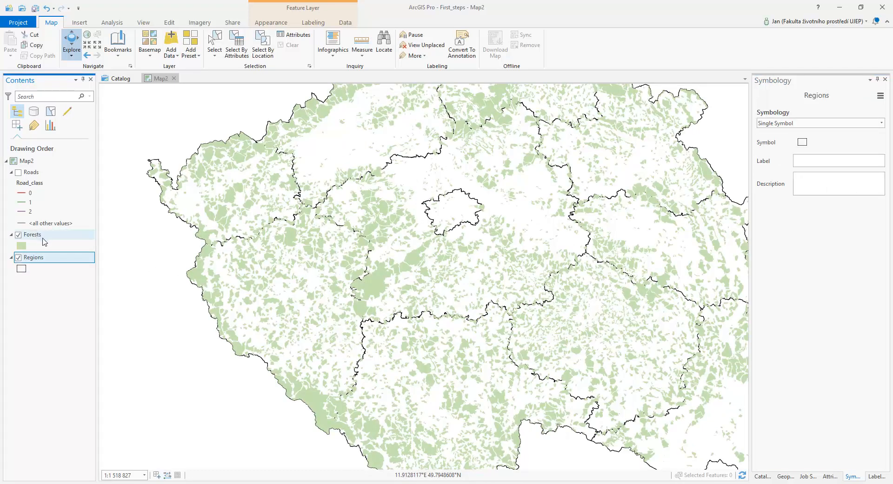
left_click_drag(41, 241, 41, 277)
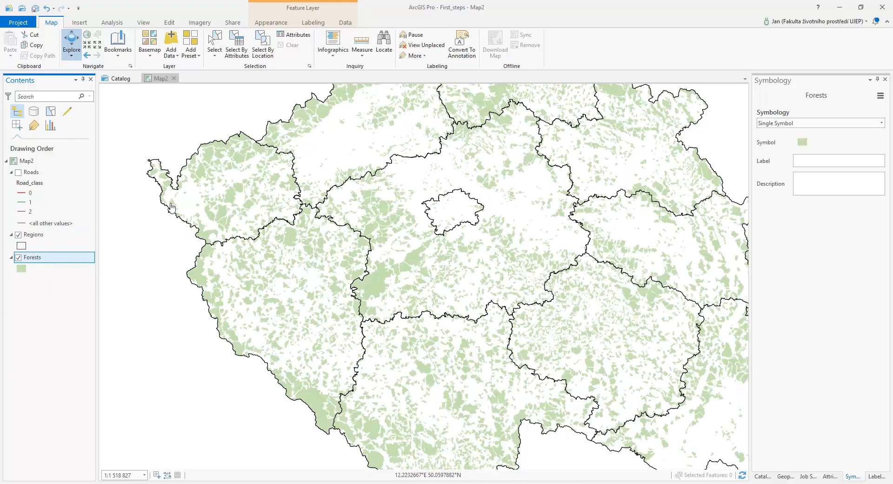
Add the Railways.shp shapefile to the map.
left_click(171, 39)
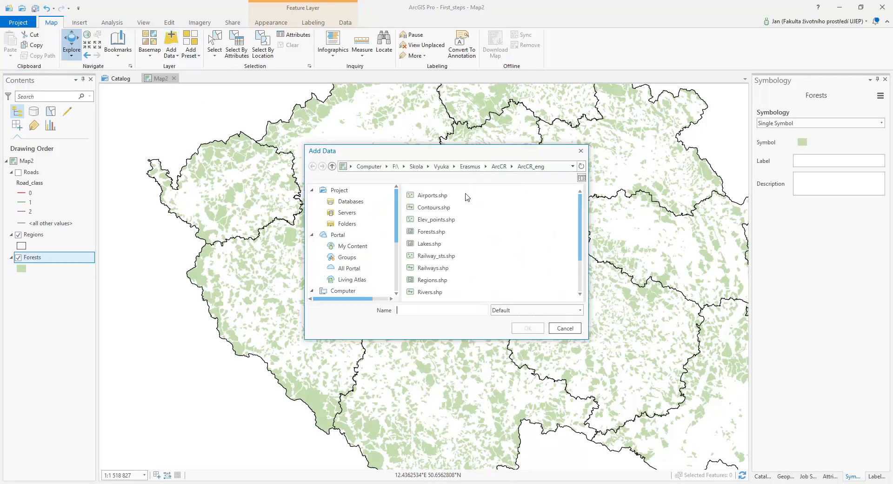
left_click(446, 268)
left_click(527, 328)
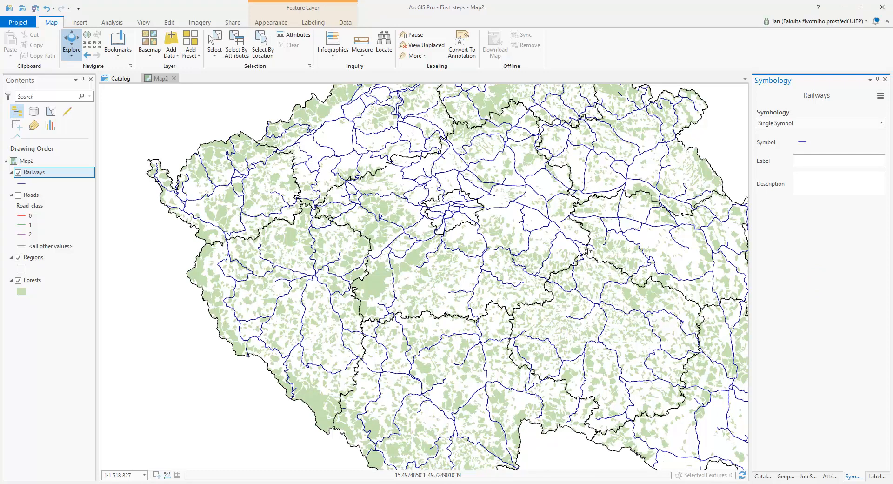
Select forests that intersect Railways with Select Layer By Location and run it.
left_click(263, 47)
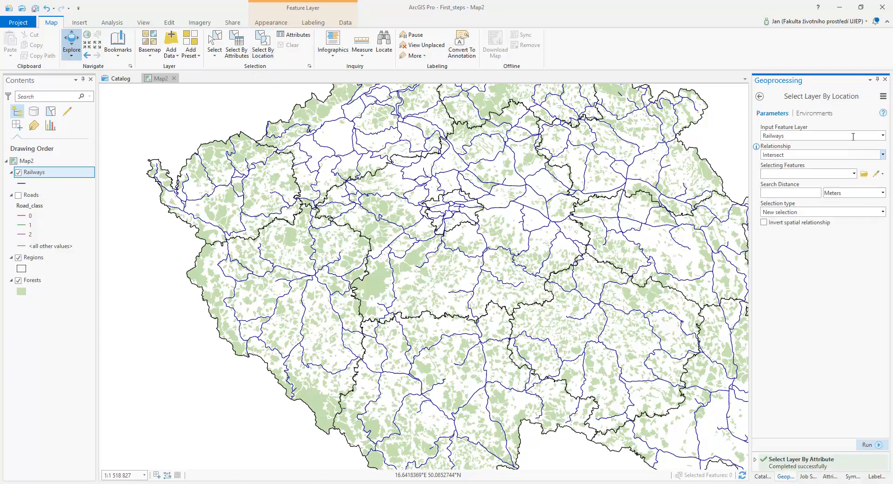
left_click(883, 136)
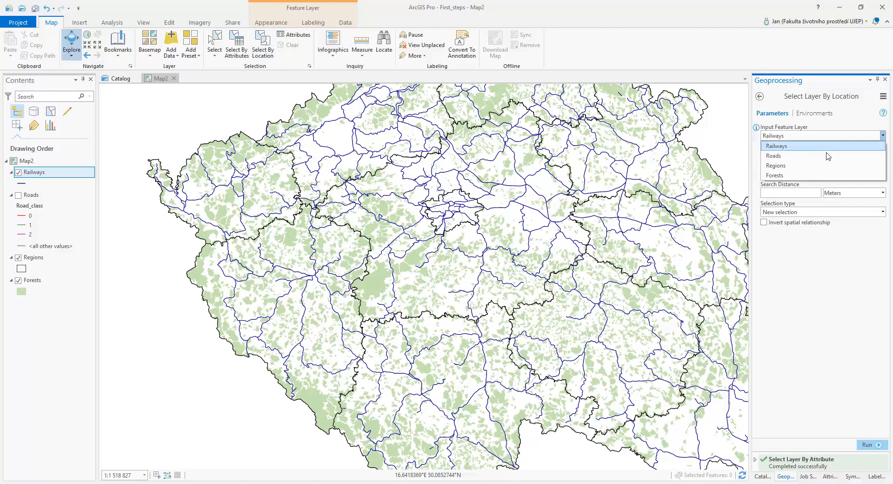
left_click(775, 175)
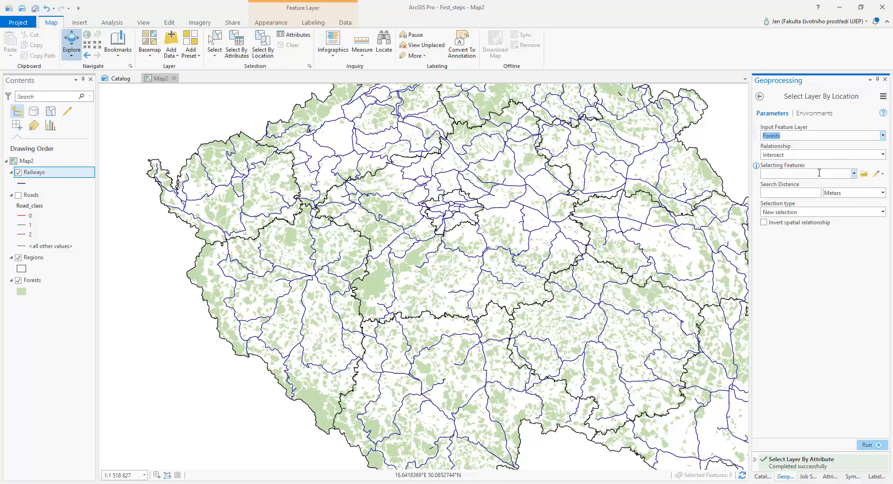
left_click(854, 174)
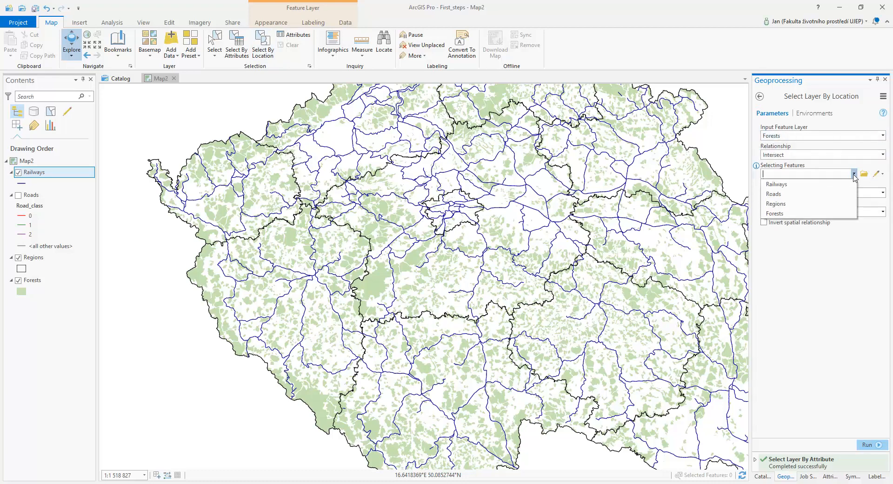
left_click(831, 184)
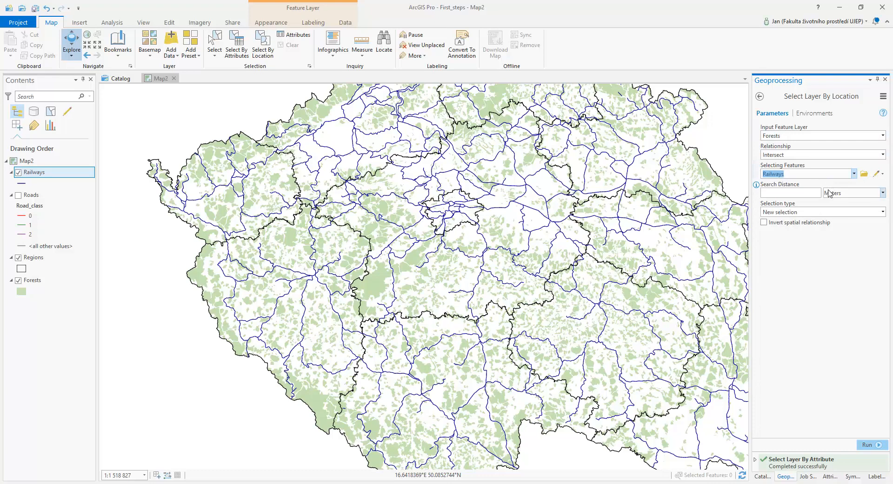
left_click(871, 444)
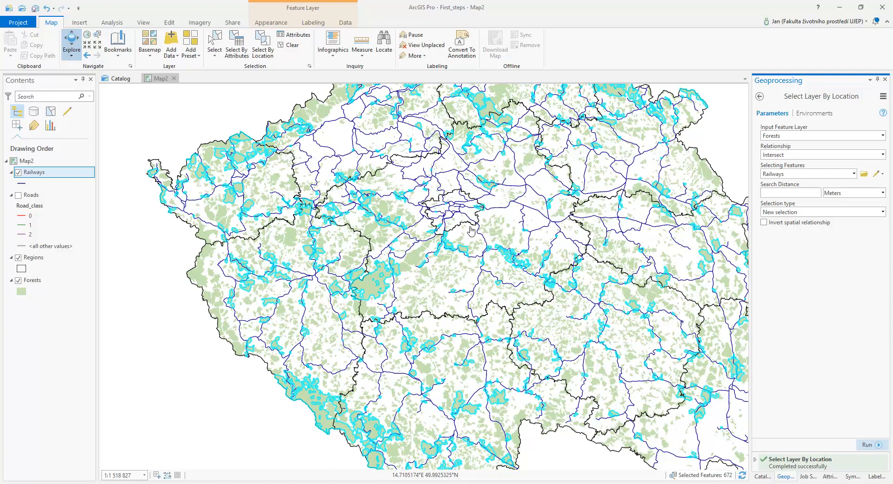
Clear the selection and select railways that intersect Forests as a new selection, then run it.
left_click(289, 45)
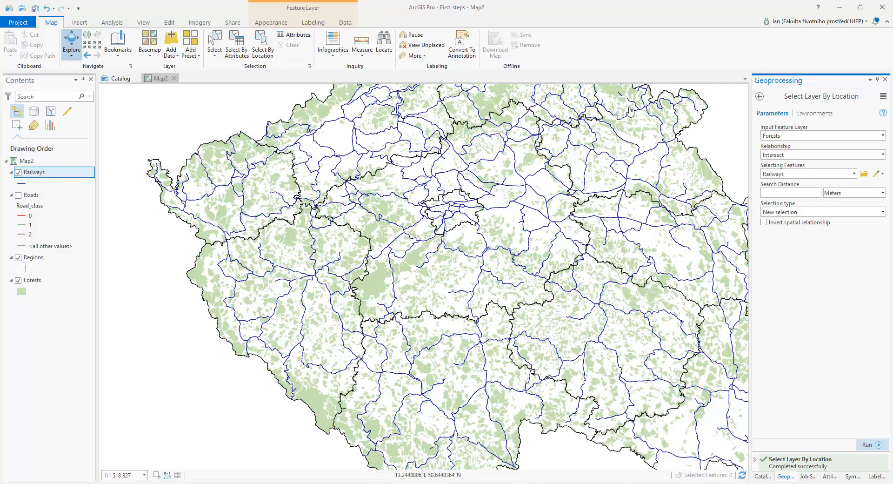
left_click(882, 135)
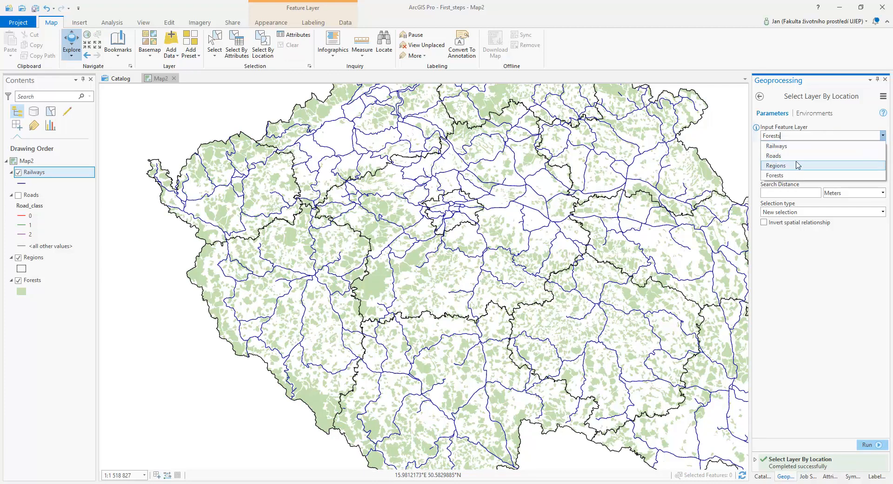
left_click(794, 145)
left_click(883, 155)
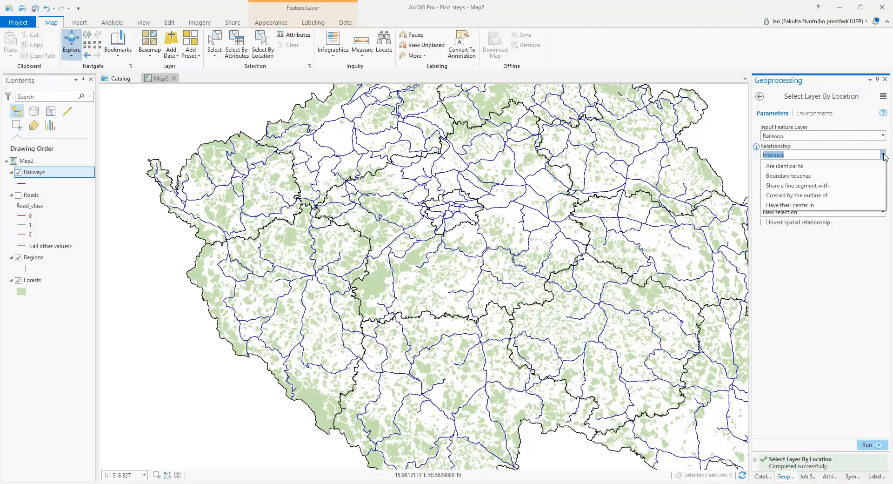
left_click(883, 155)
left_click(854, 174)
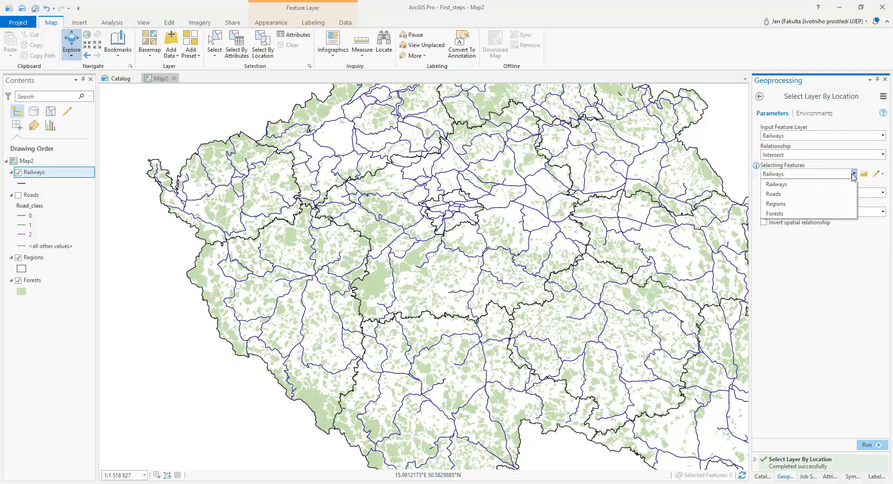
left_click(805, 209)
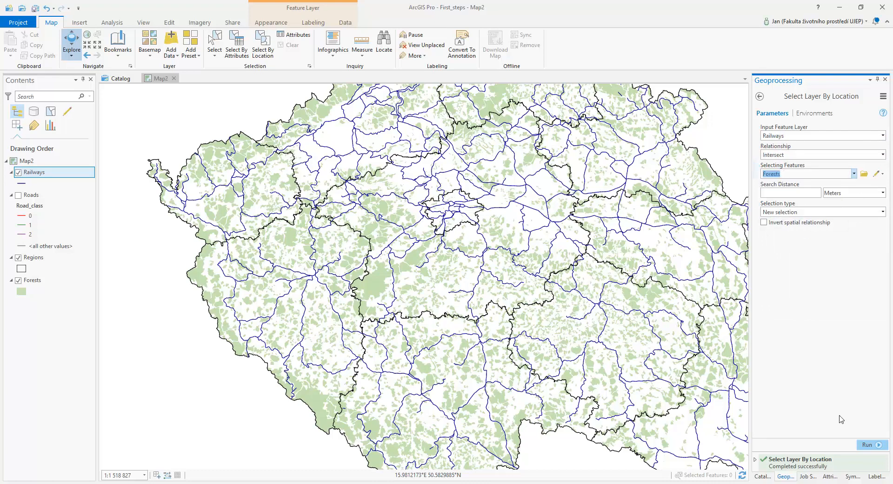
left_click(869, 444)
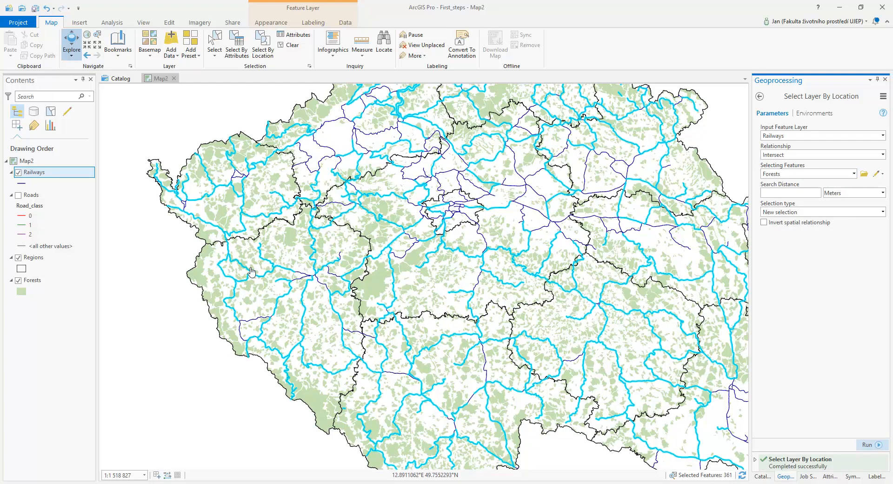
Zoom in and out to inspect the selected railways against the forests.
scroll(263, 261, "up", 3)
scroll(266, 258, "up", 5)
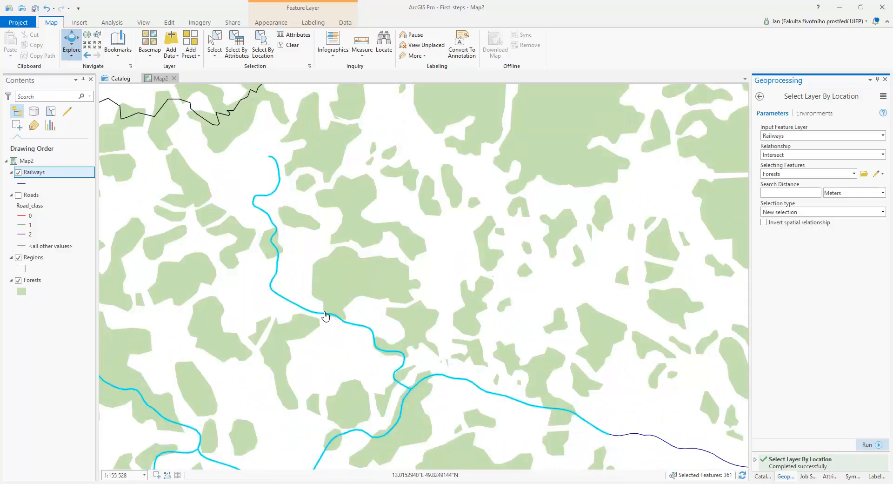
scroll(409, 299, "down", 3)
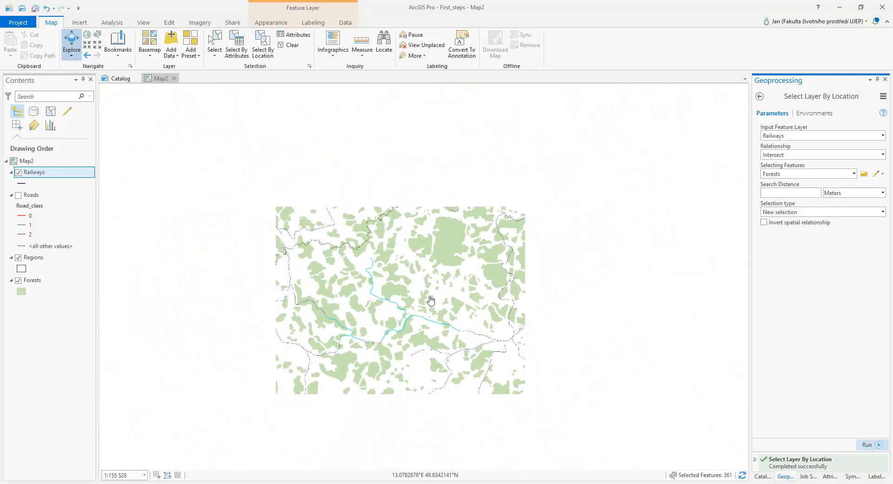
scroll(432, 274, "down", 2)
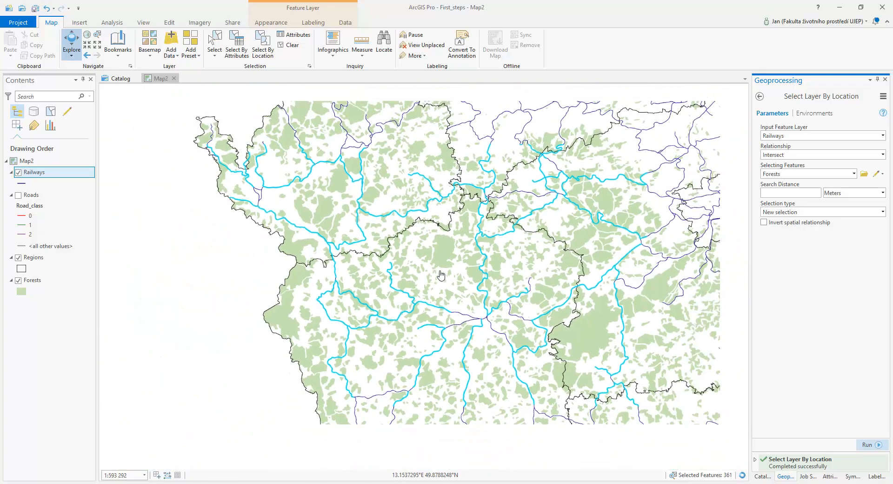
scroll(514, 244, "down", 4)
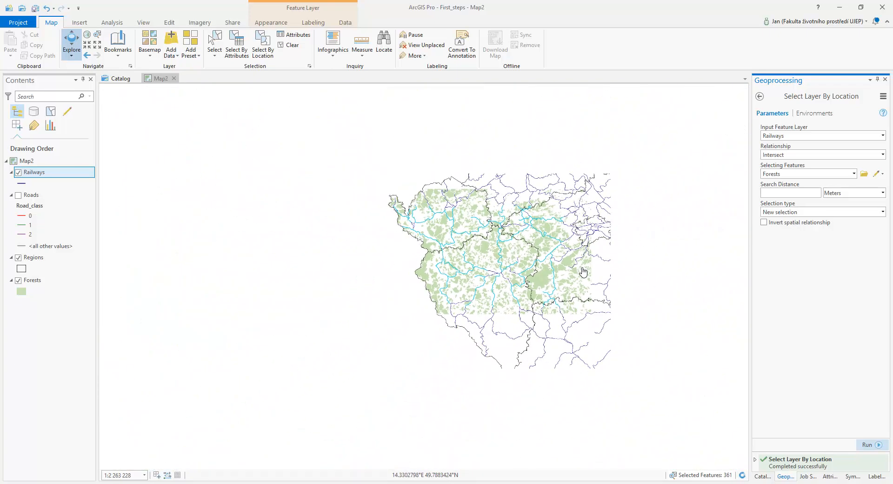
left_click_drag(621, 254, 377, 253)
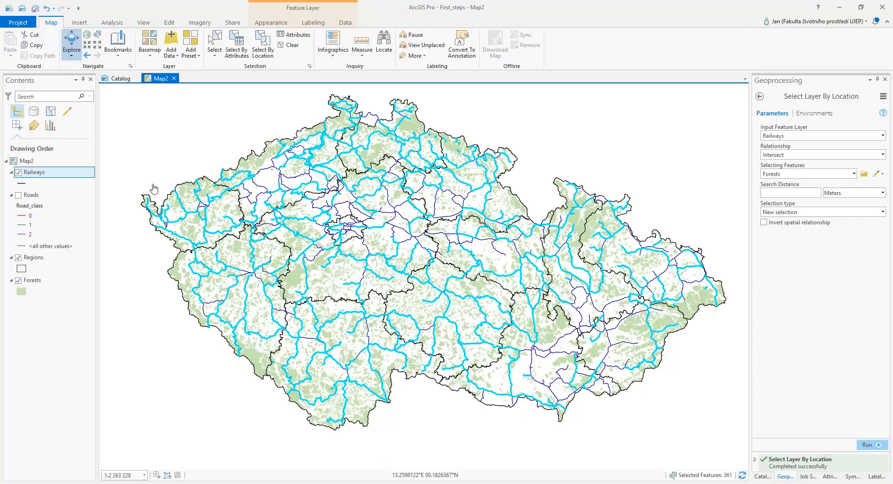
Clear the railway selection and open the Intersect tool.
left_click(285, 48)
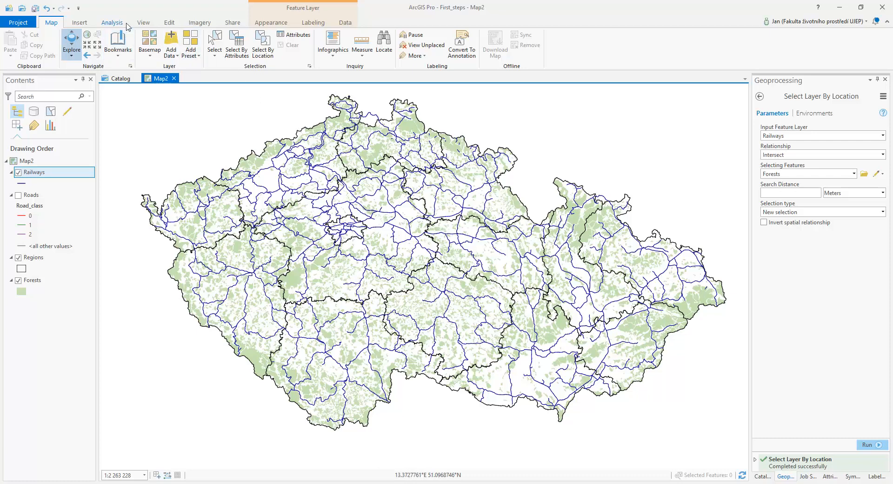
left_click(112, 23)
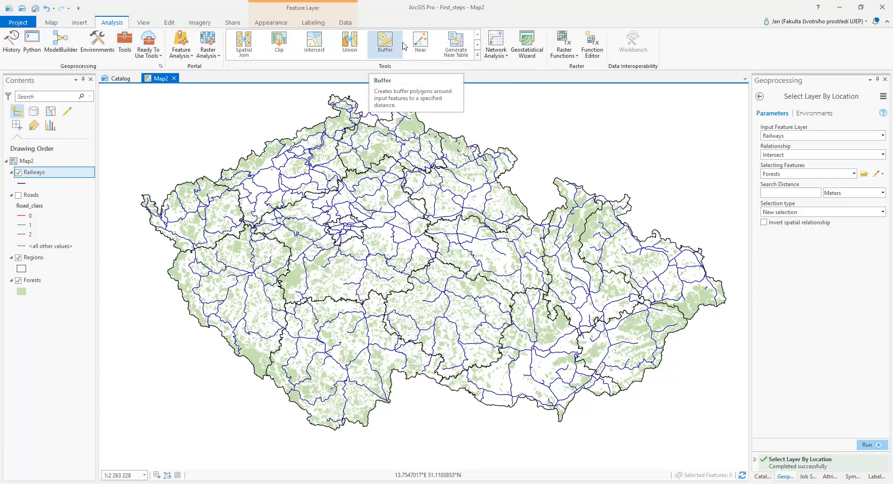
left_click(318, 43)
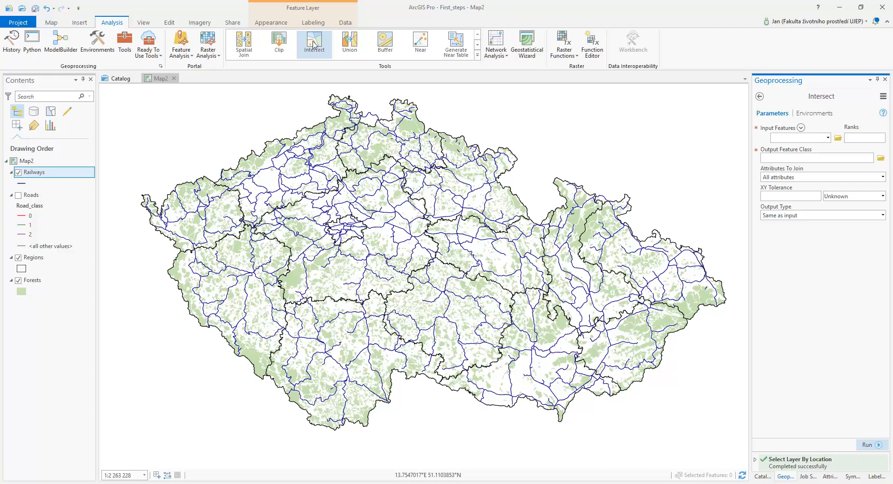
In the Intersect tool, set the input features to Forests and Railways.
left_click(828, 139)
left_click(792, 176)
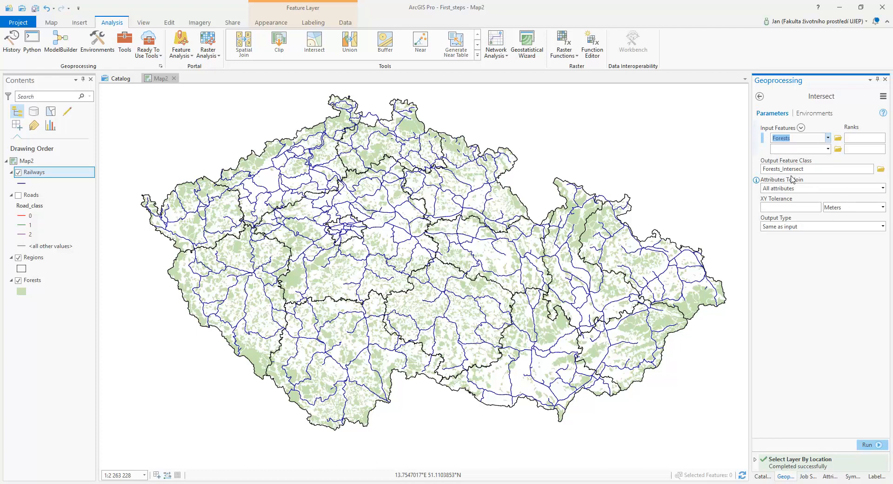
left_click(828, 148)
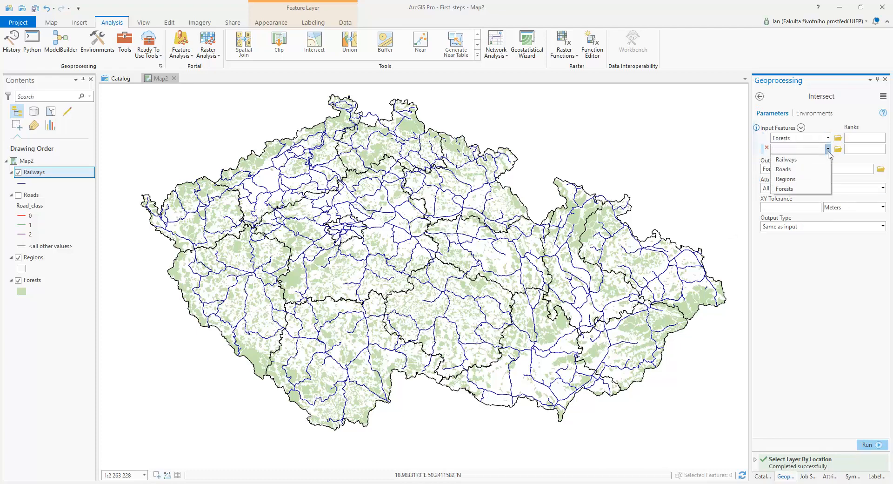
left_click(807, 160)
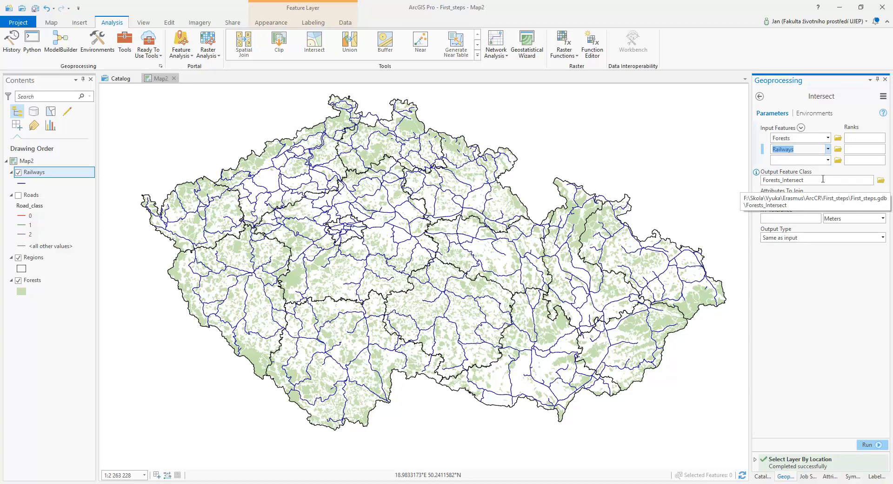
Save the Intersect output as railways_in_forests in First_steps.gdb and run the tool.
left_click(881, 180)
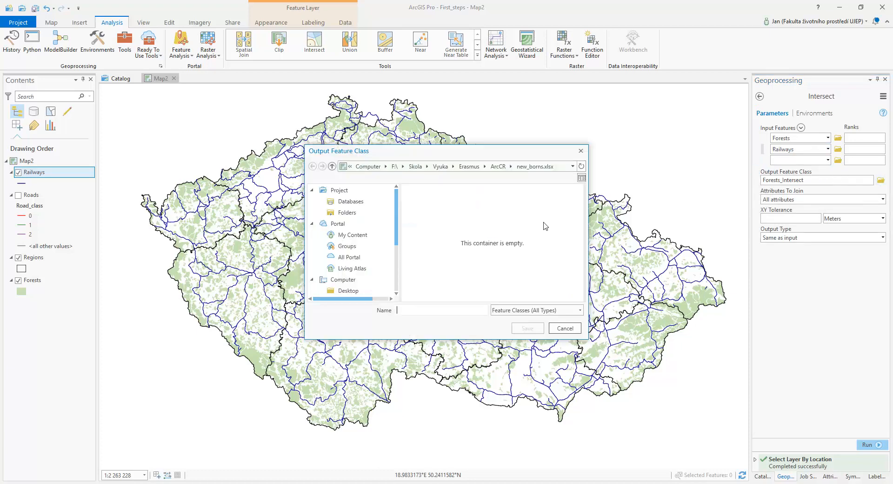
left_click(498, 167)
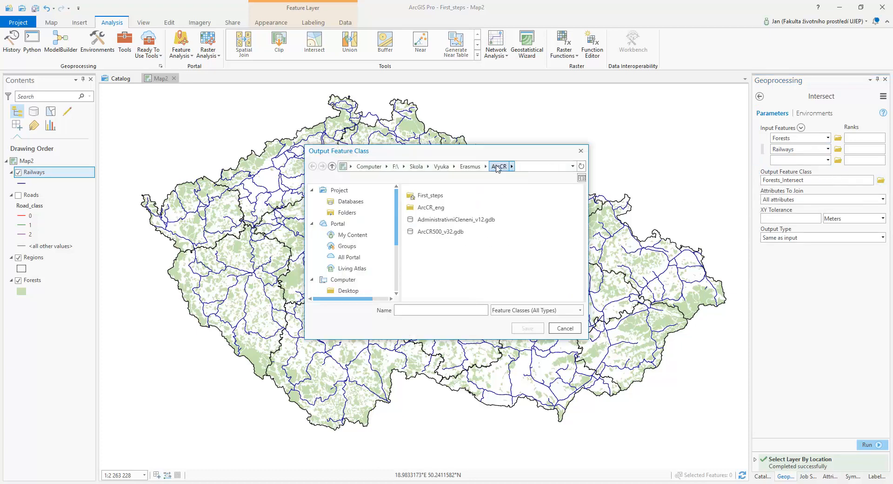
left_click(428, 313)
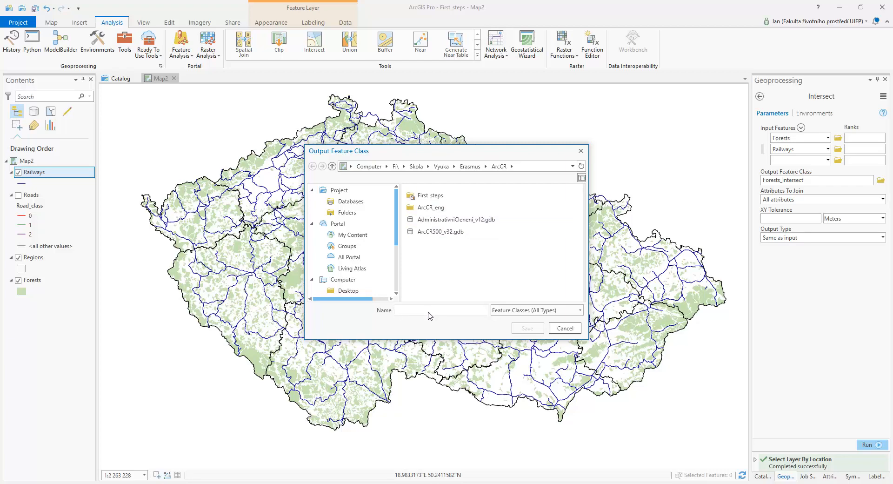
double_click(425, 195)
double_click(425, 208)
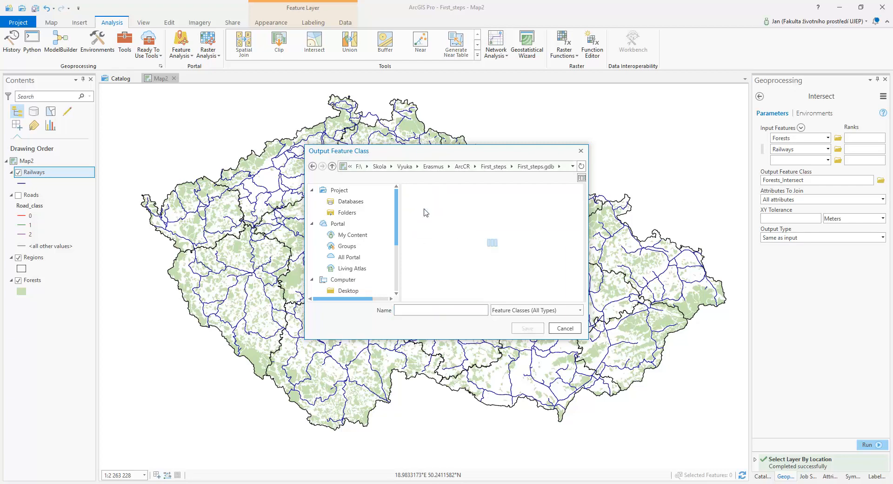
left_click(432, 313)
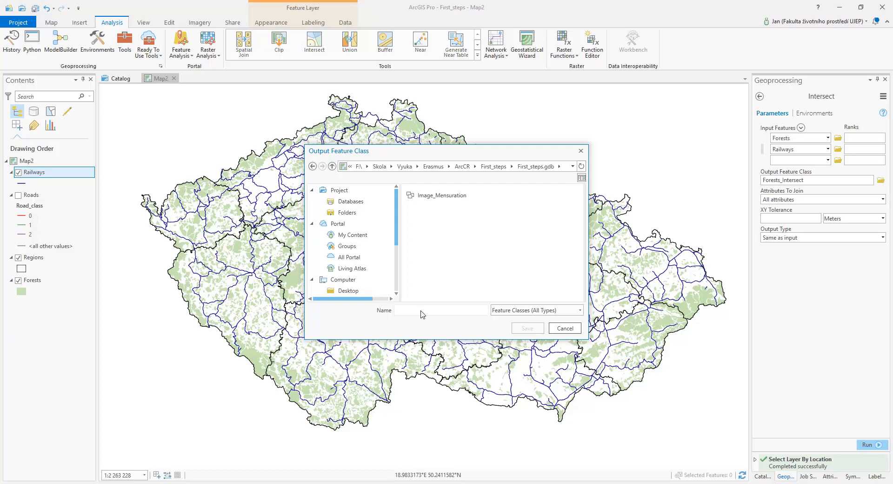
type("r")
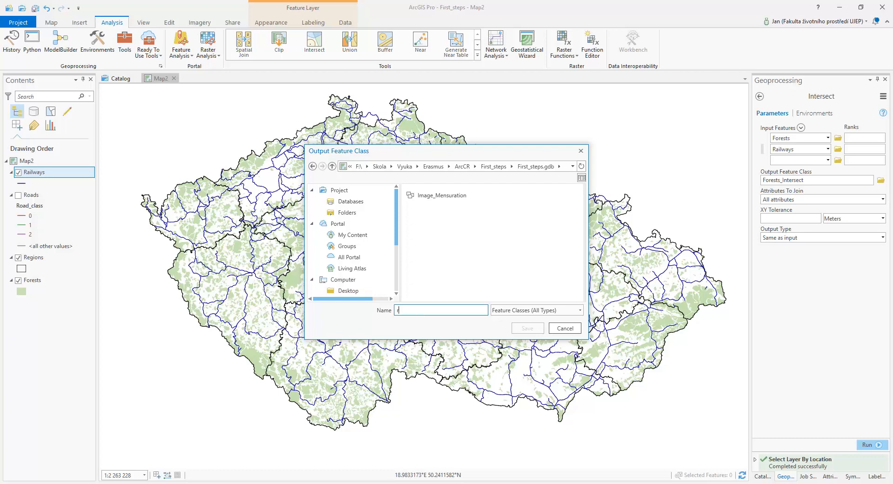
type("ailways_in_forests")
left_click(521, 331)
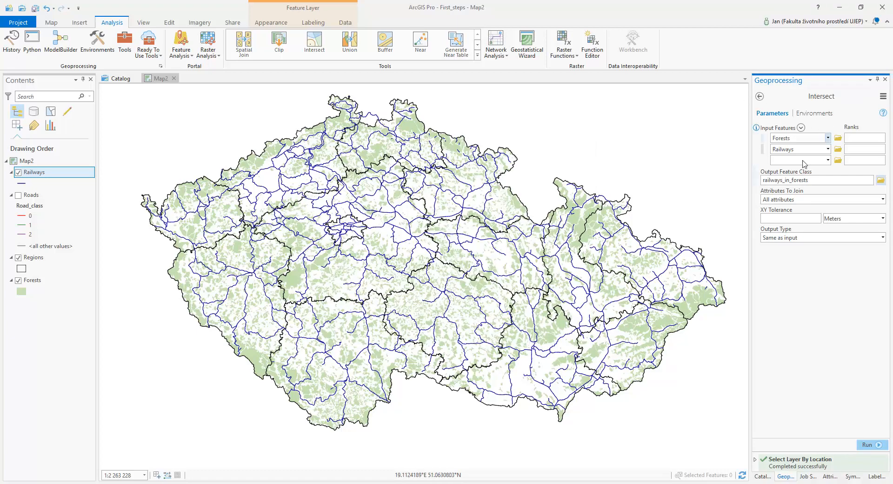
left_click(868, 445)
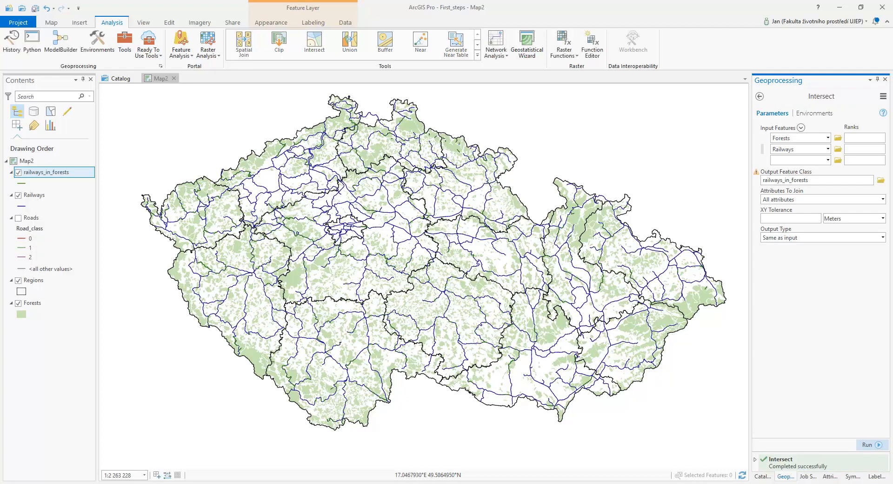
Apply the Highway line symbol to the railways_in_forests layer.
left_click(22, 185)
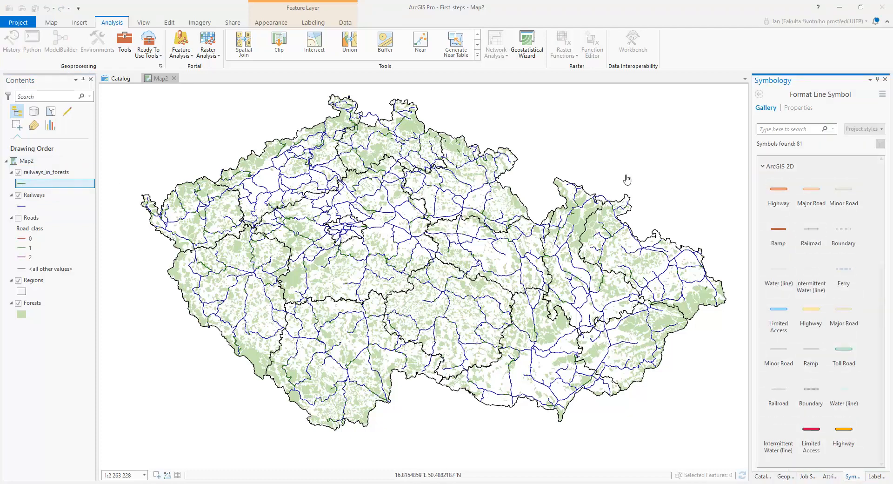
left_click(783, 192)
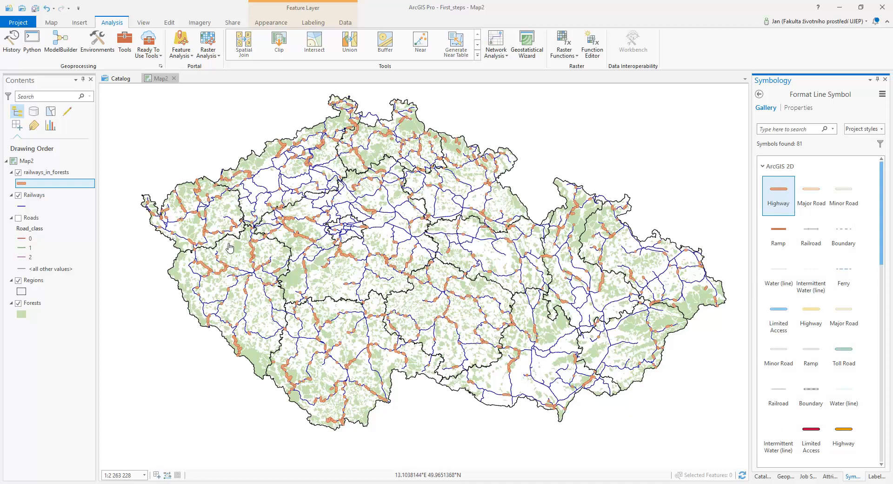
scroll(218, 269, "up", 5)
scroll(218, 269, "up", 2)
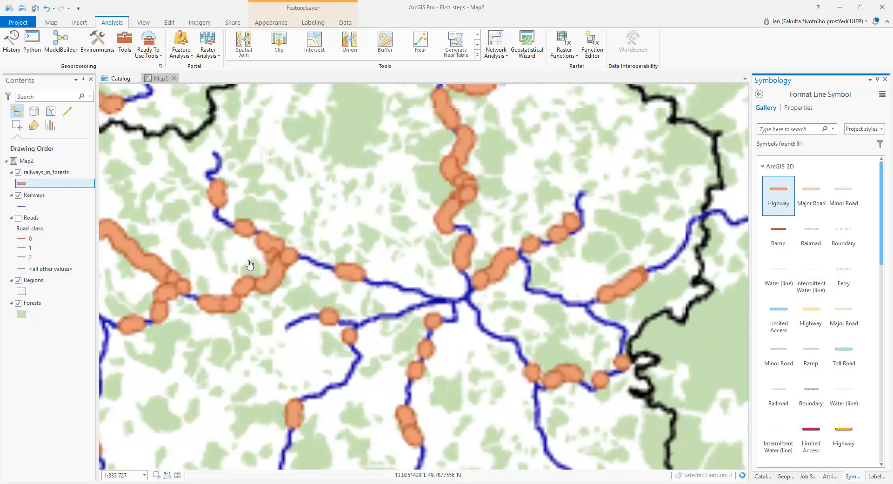
scroll(274, 272, "up", 3)
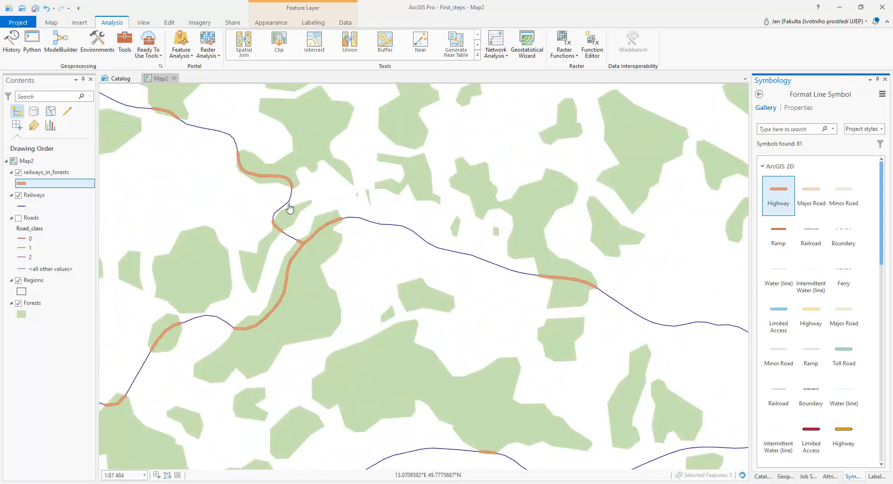
Hide the Railways layer to show only the railway segments lying within forests.
left_click(19, 195)
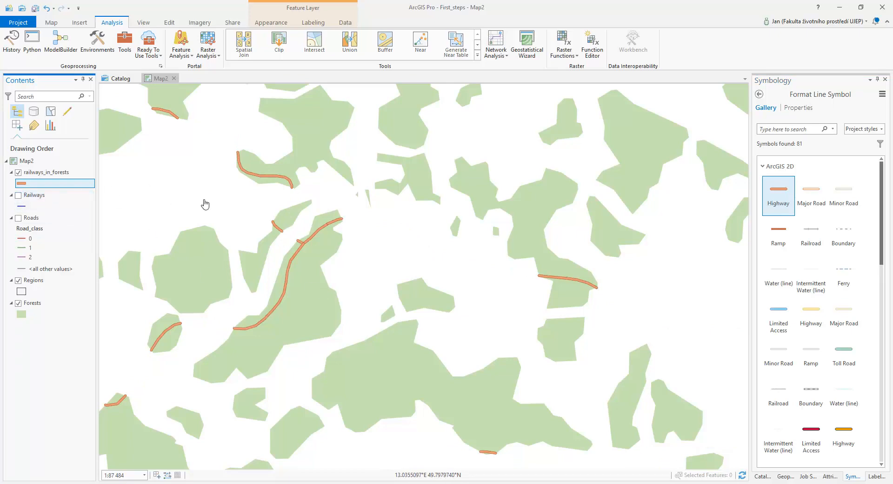
scroll(204, 206, "down", 3)
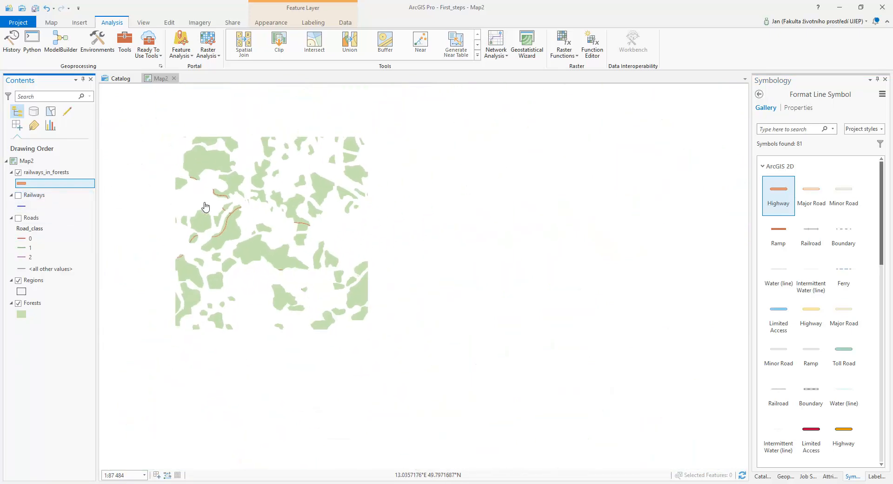
left_click_drag(252, 274, 404, 279)
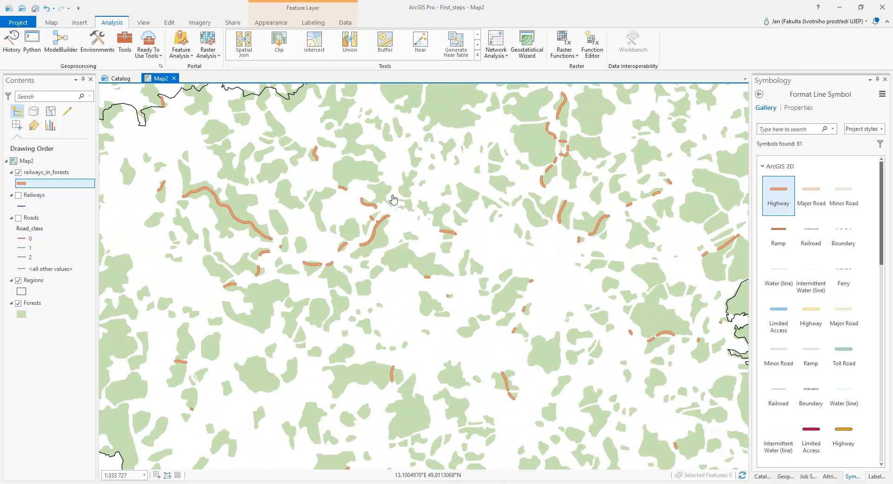
left_click_drag(306, 206, 392, 226)
scroll(393, 225, "down", 3)
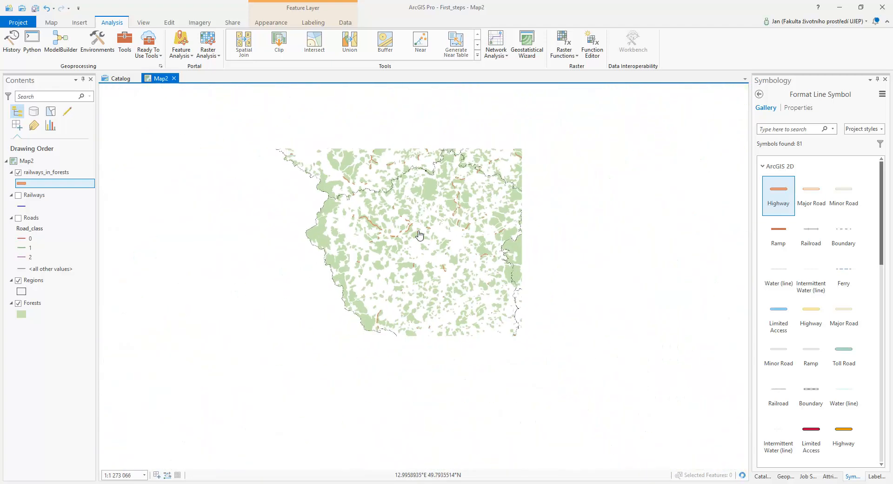
left_click_drag(435, 261, 361, 312)
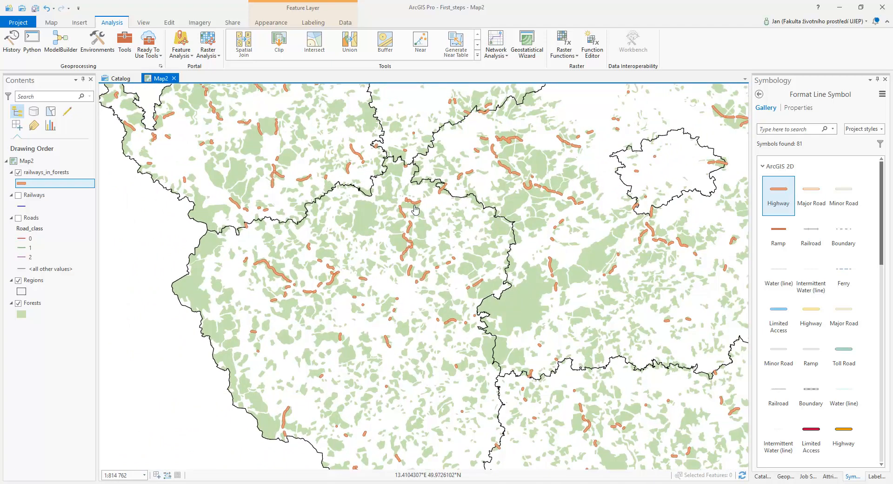
Open the railways_in_forests attribute table and show statistics for the Shape_Length field.
left_click(52, 172)
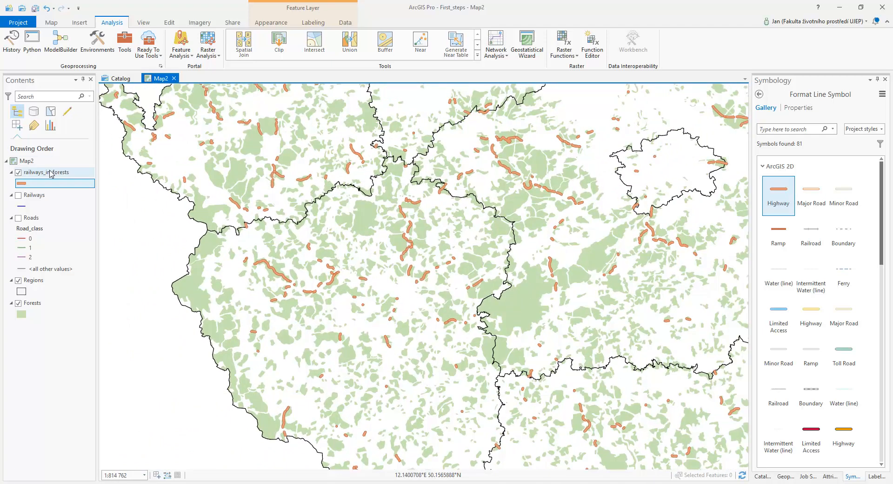
right_click(51, 174)
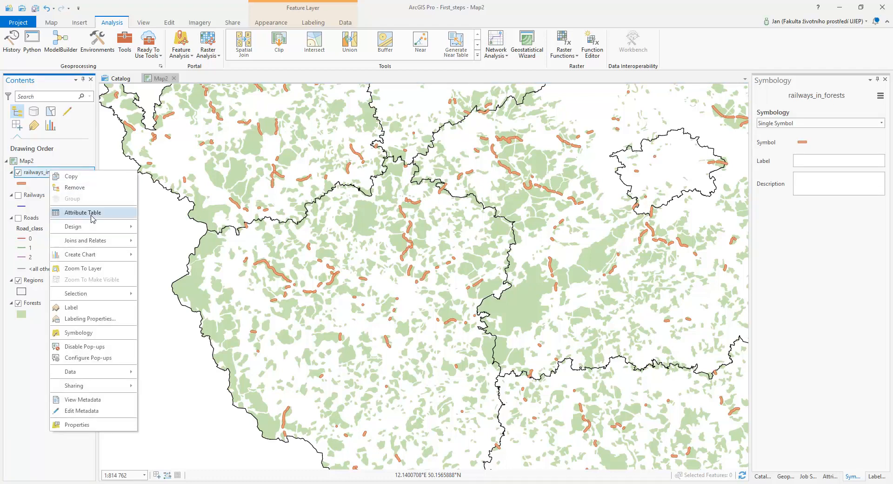
left_click(129, 215)
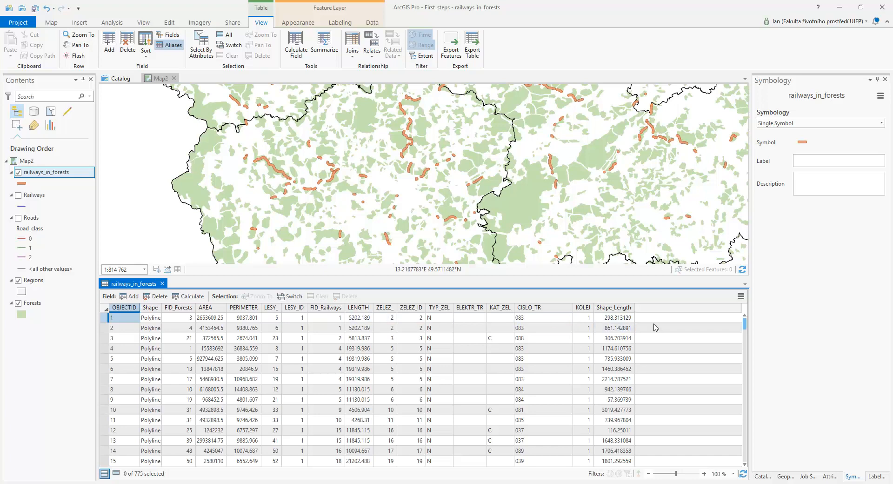
left_click(613, 311)
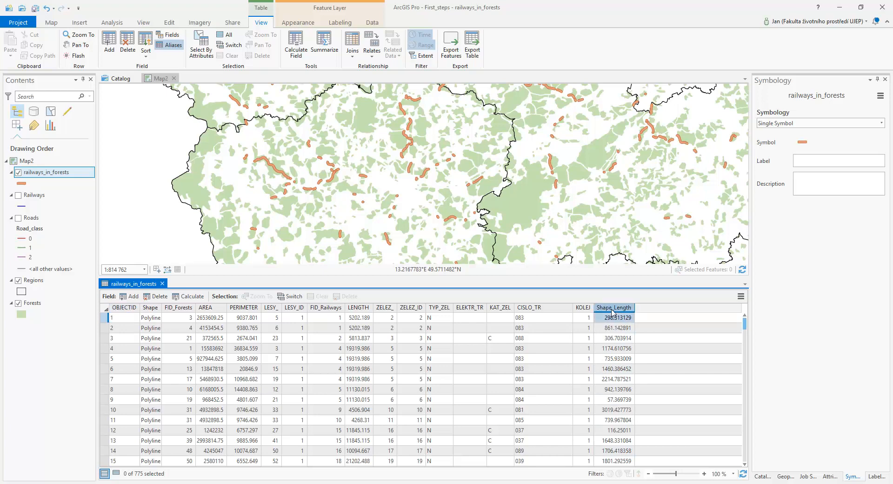
right_click(617, 311)
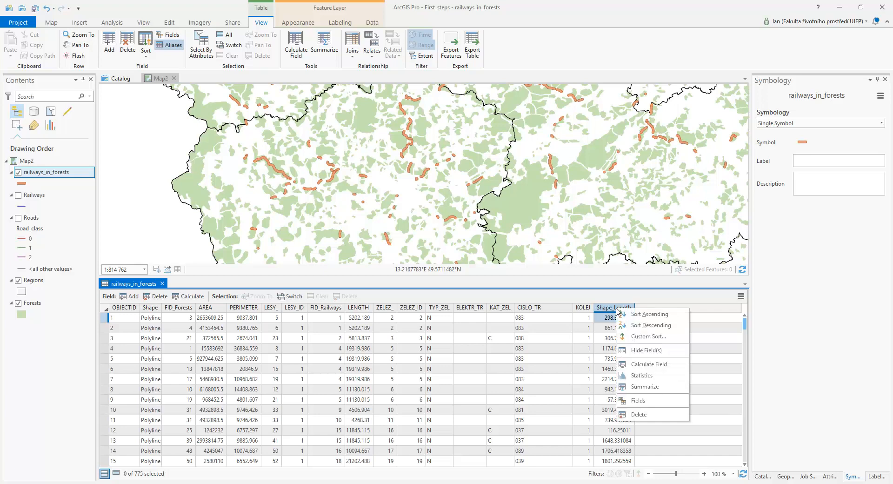
left_click(655, 378)
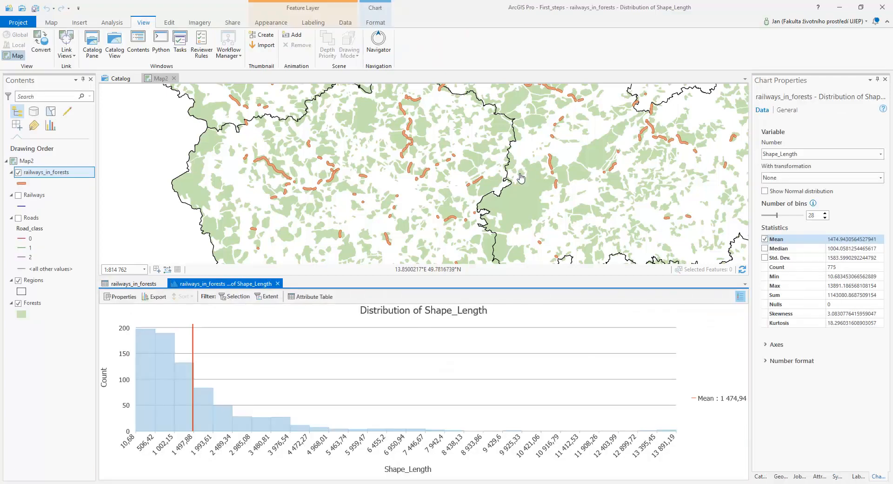
Check the Sum statistic, then close the Shape_Length chart and the attribute table.
left_click(862, 299)
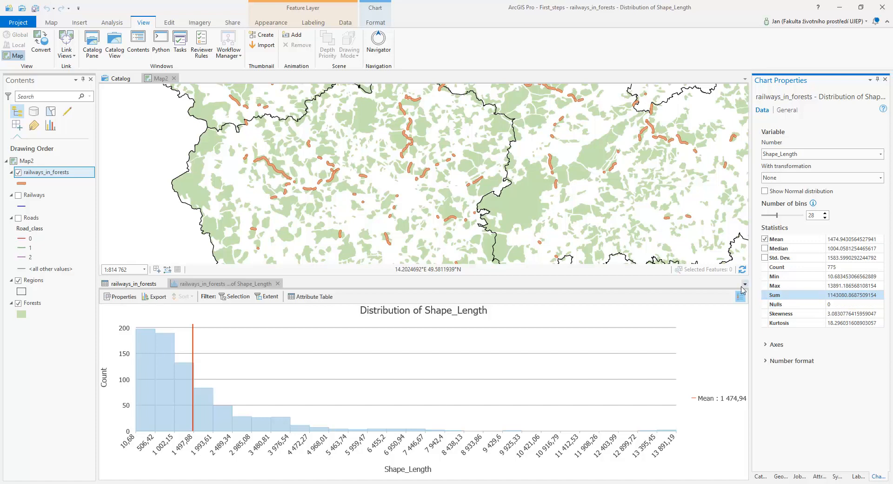
left_click(278, 284)
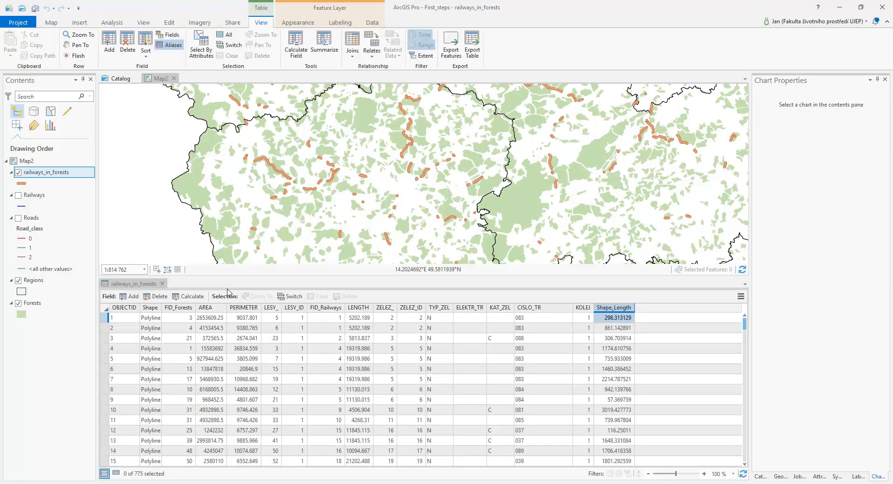
left_click(163, 284)
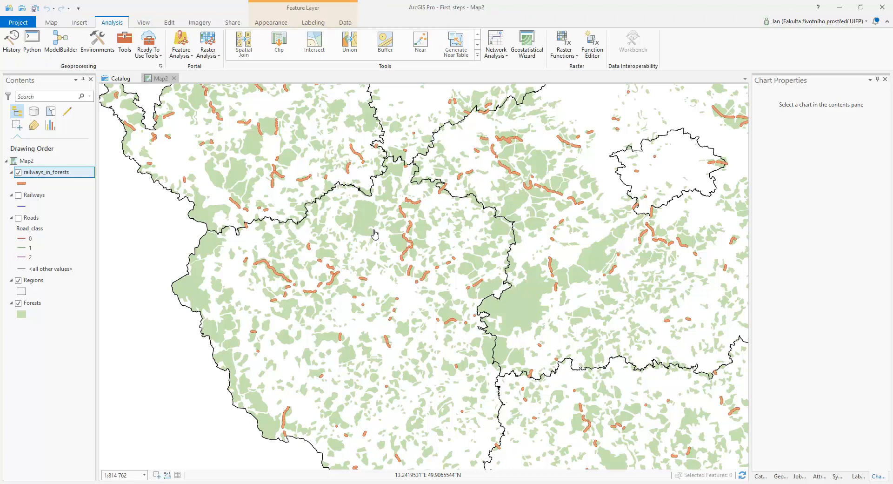
scroll(375, 234, "down", 3)
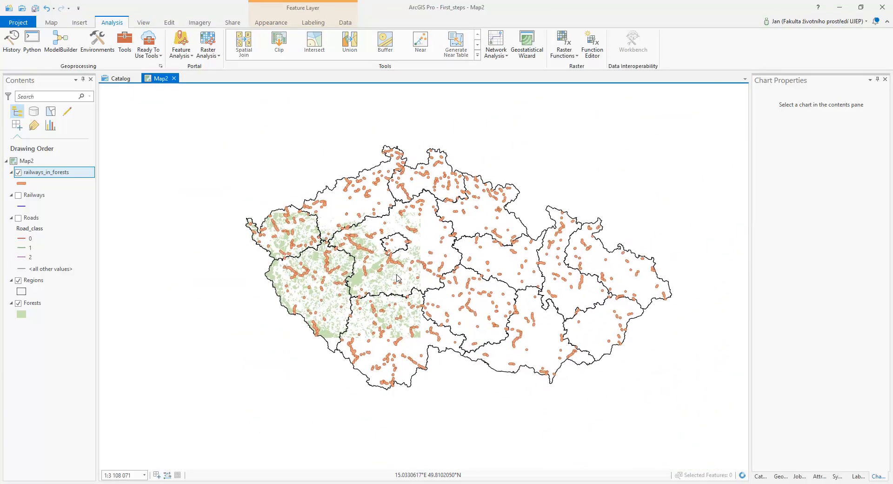
mouse_move(430, 270)
left_mouse_down()
mouse_move(387, 267)
mouse_move(402, 264)
left_mouse_up()
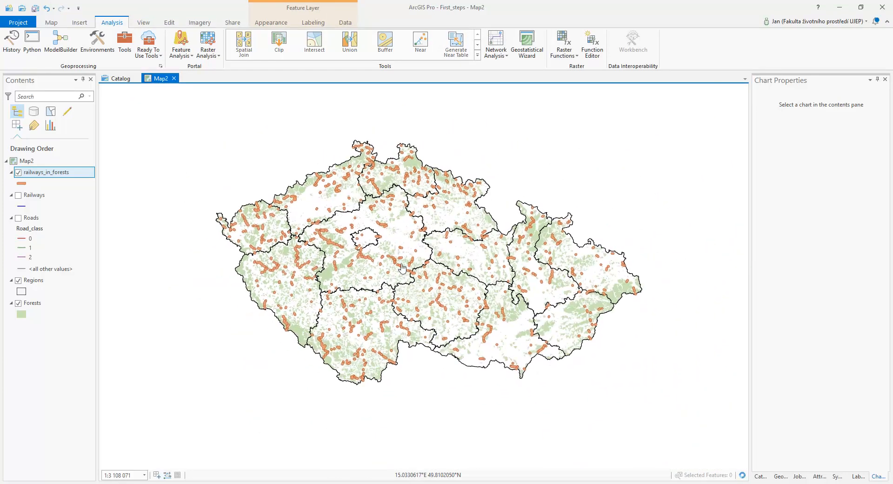
scroll(402, 268, "up", 1)
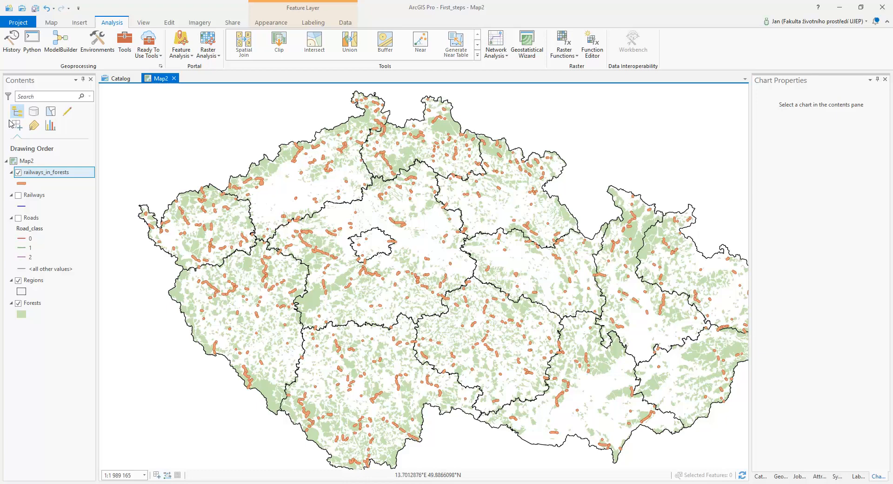
Hide the railways_in_forests layer.
left_click(19, 173)
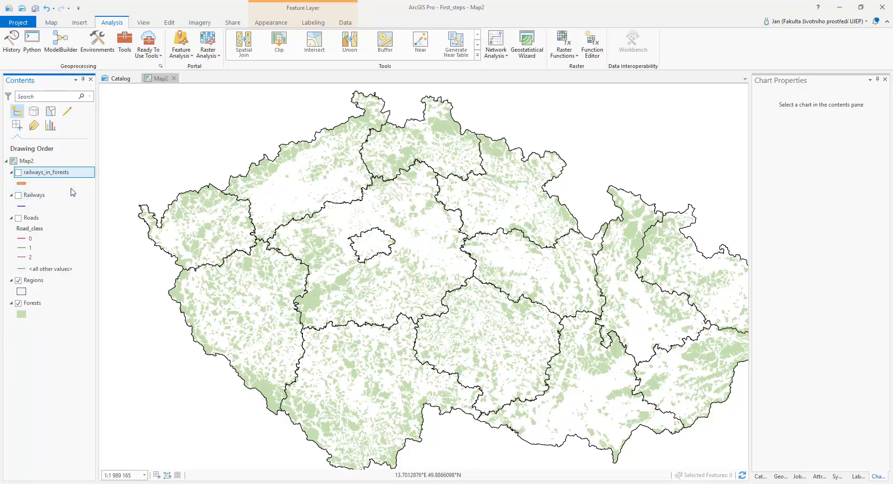
scroll(303, 166, "up", 2)
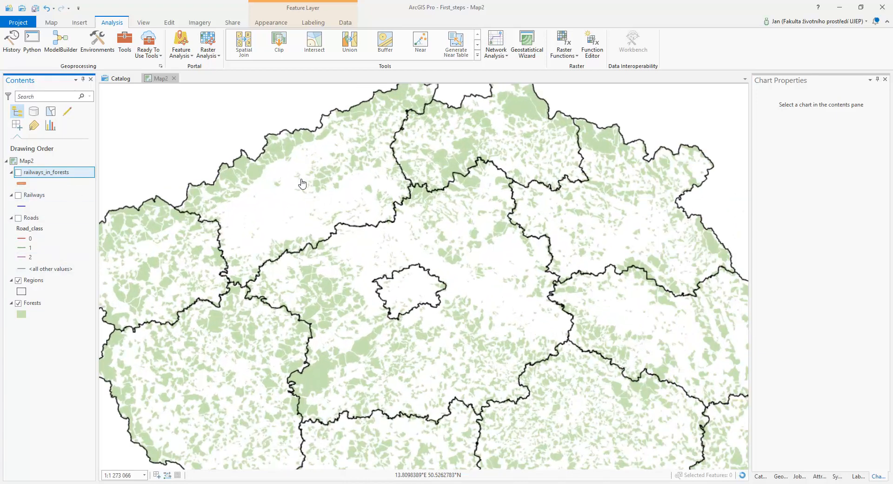
left_click_drag(302, 182, 403, 292)
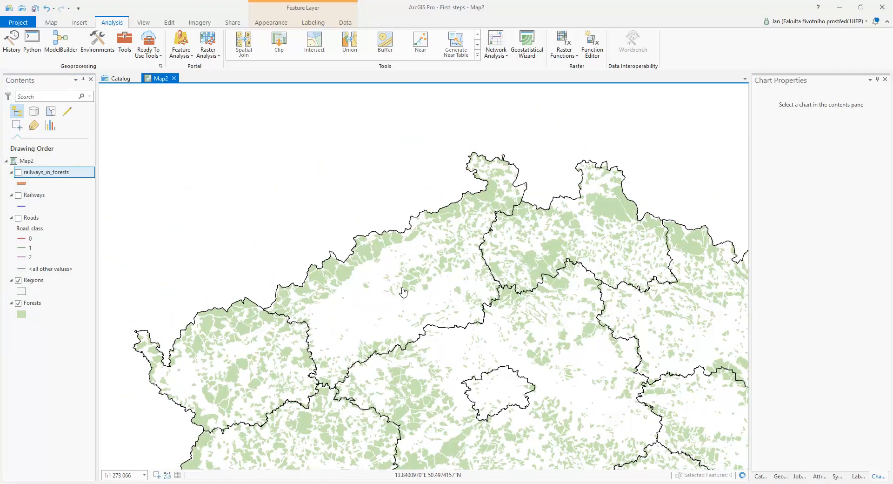
scroll(401, 289, "up", 2)
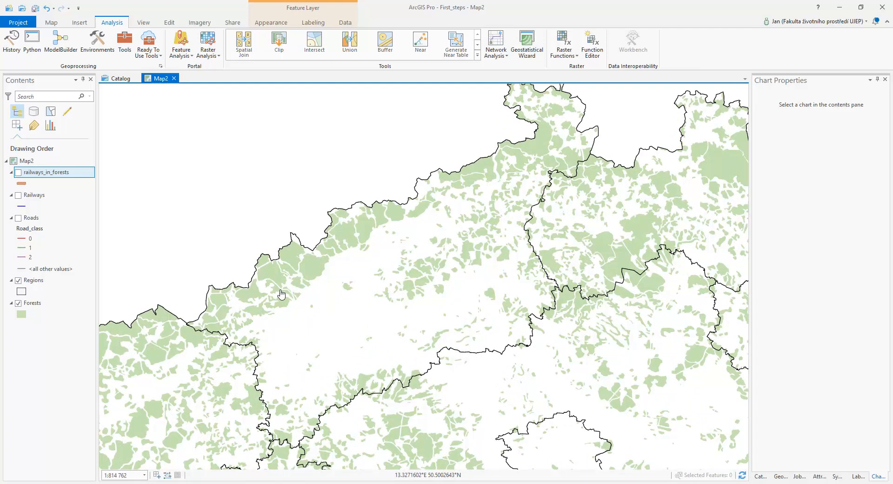
Run Select By Location to select Forests intersecting the region polygon picked on the map from the Regions layer.
left_click(52, 22)
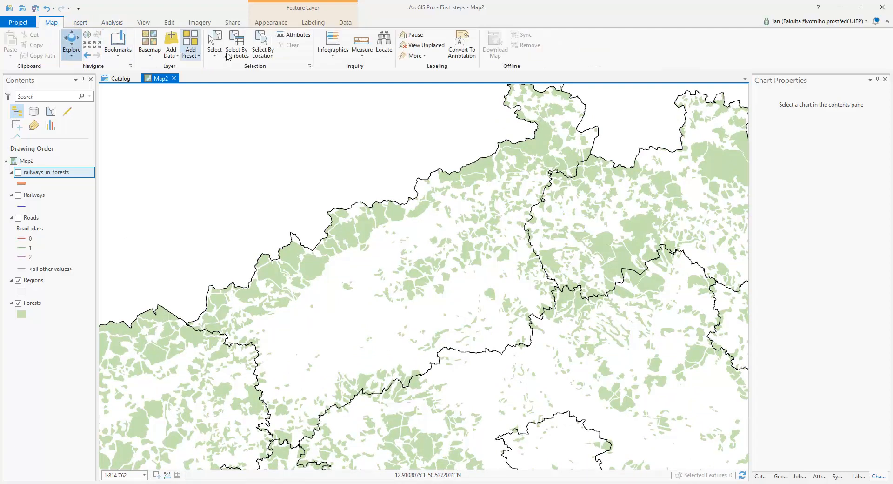
left_click(262, 44)
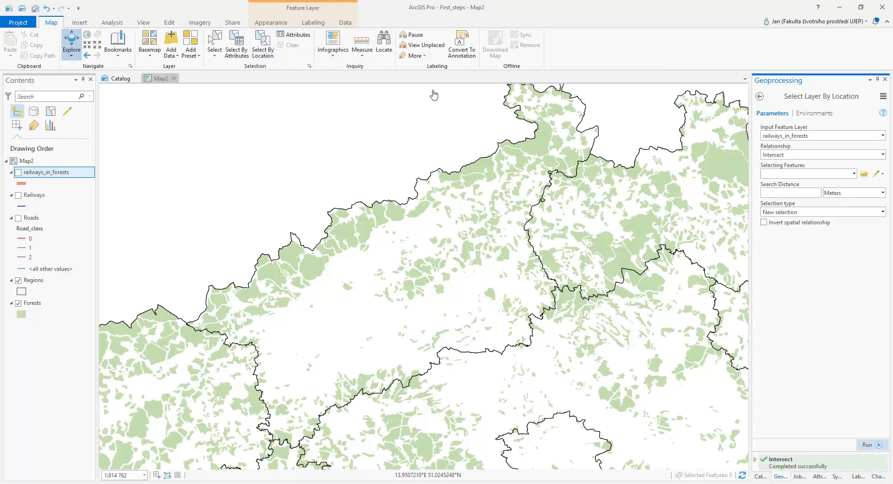
left_click(884, 136)
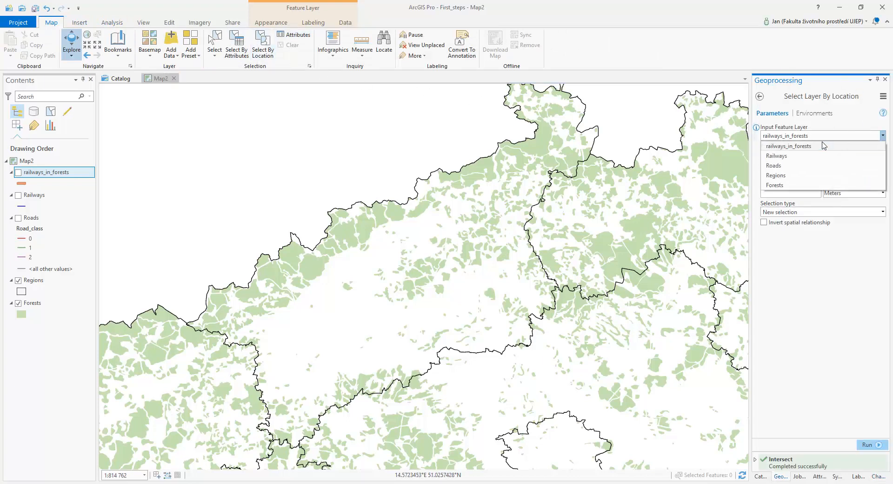
left_click(775, 184)
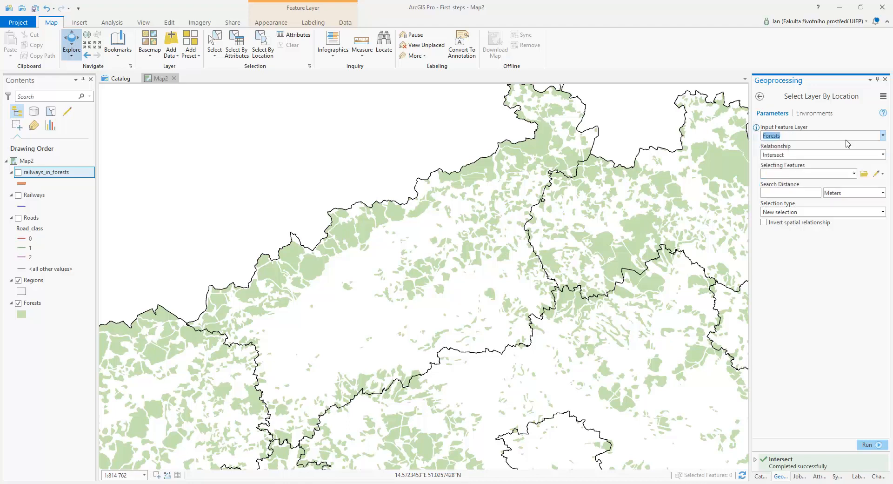
left_click(854, 174)
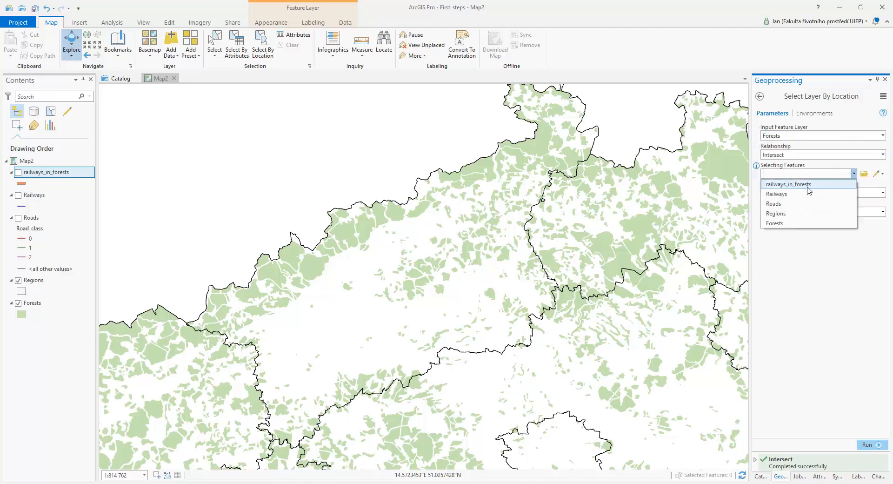
left_click(787, 214)
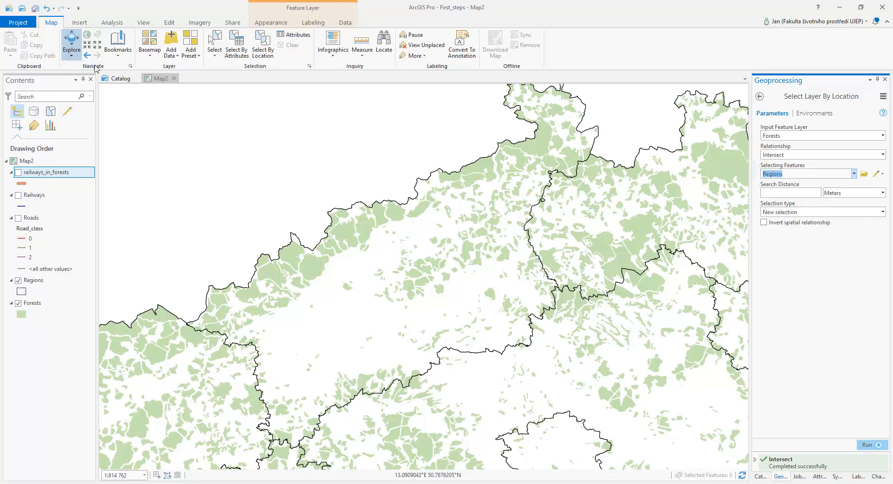
left_click(214, 44)
left_click(340, 317)
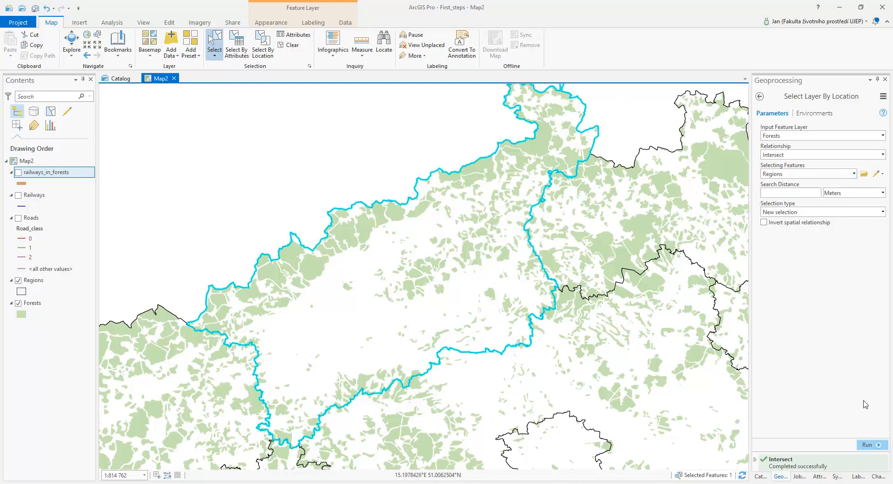
left_click(870, 445)
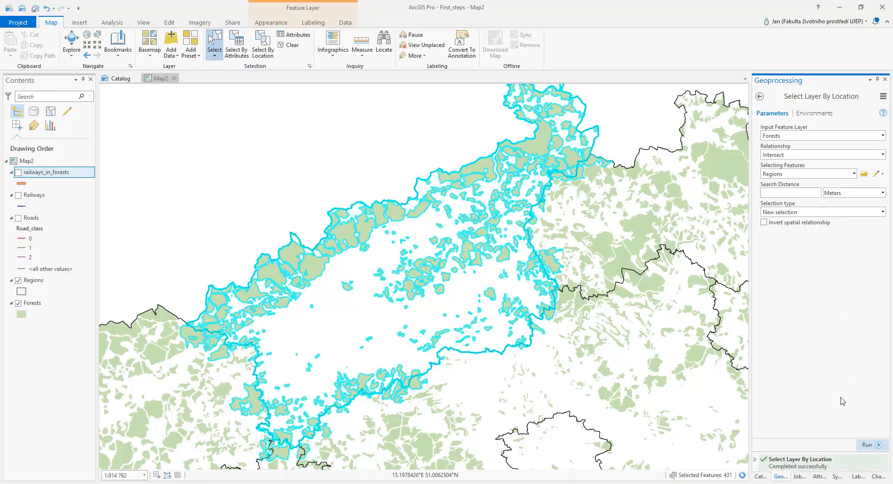
Clear the selected forests and select the Ústí region polygon on the map.
scroll(549, 260, "up", 5)
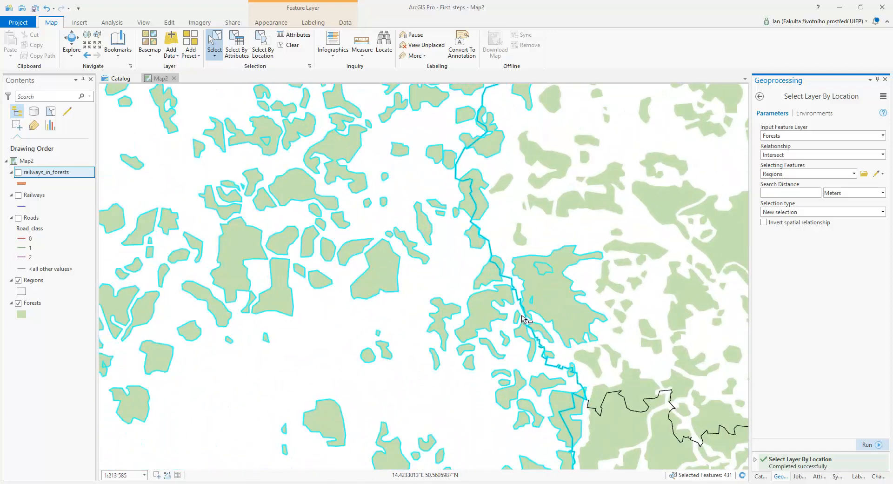
scroll(526, 314, "up", 3)
scroll(526, 312, "up", 3)
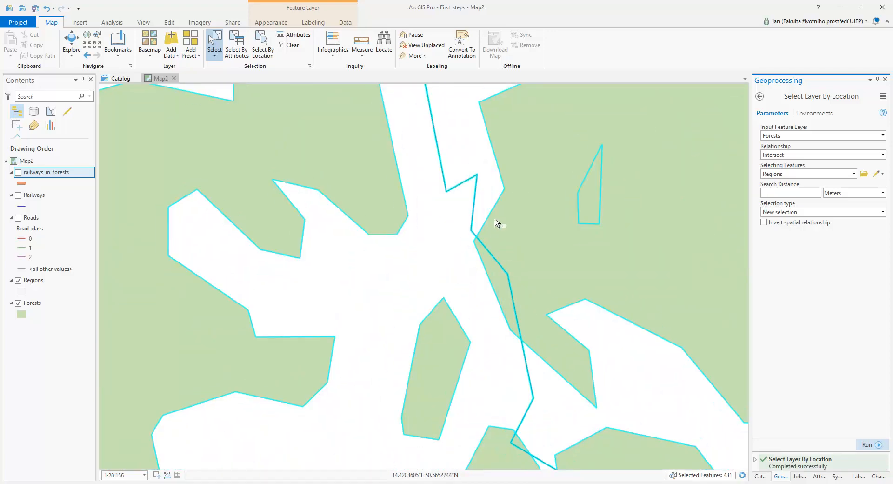
scroll(540, 296, "down", 6)
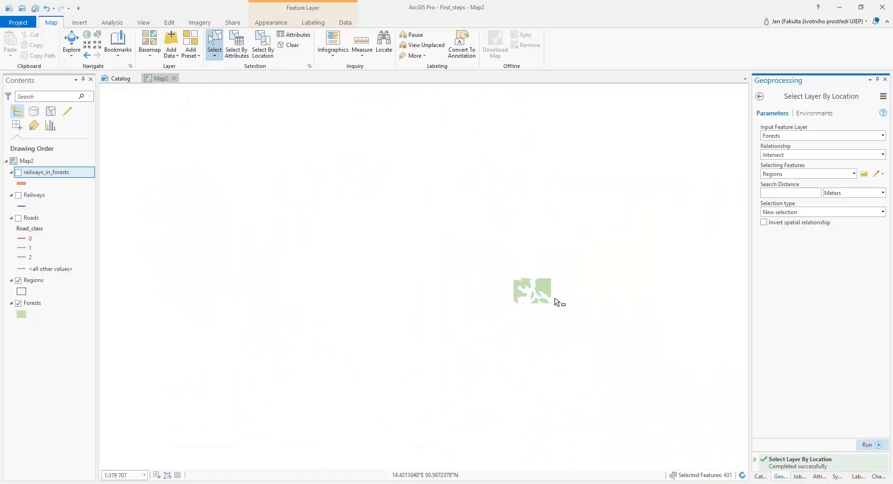
scroll(512, 277, "down", 2)
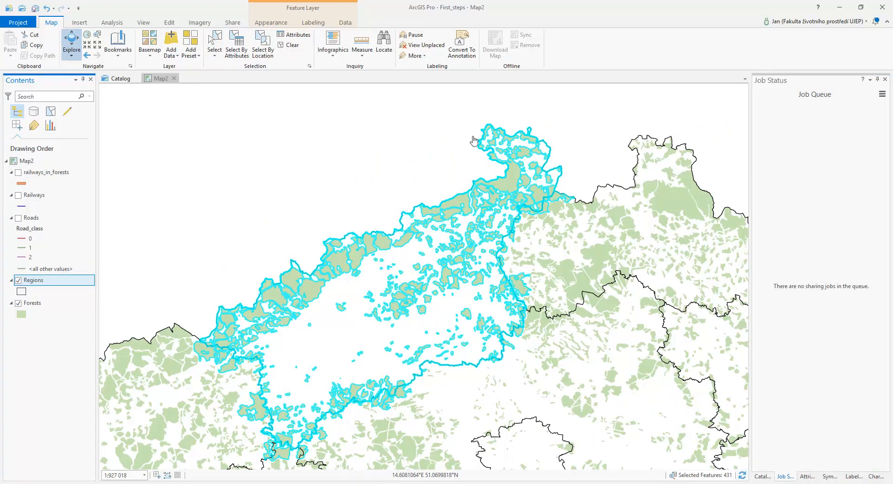
left_click(283, 45)
left_click(214, 44)
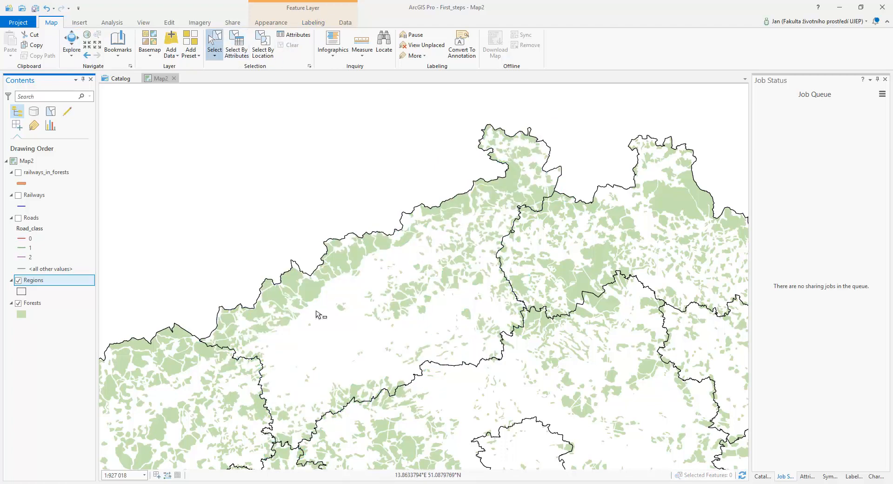
left_click(335, 348)
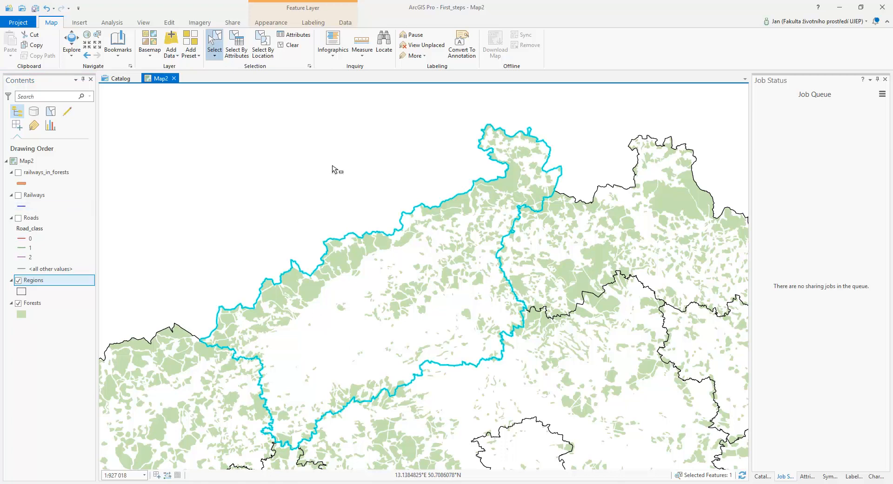
Export the selected region from Regions as a feature class named usti_region, then hide the Regions layer.
right_click(39, 282)
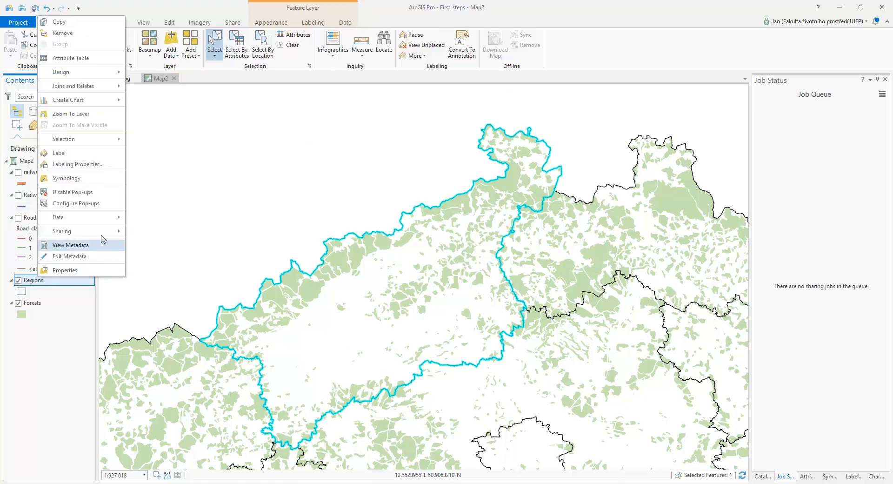
mouse_move(96, 217)
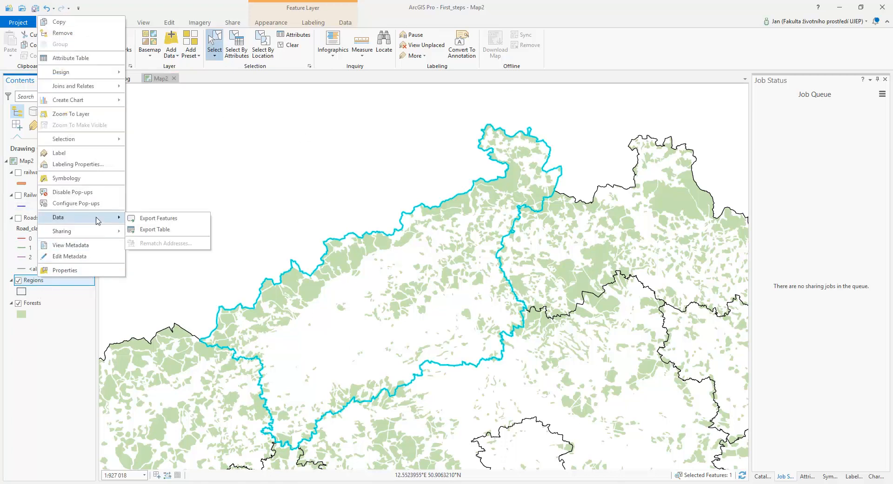
left_click(185, 219)
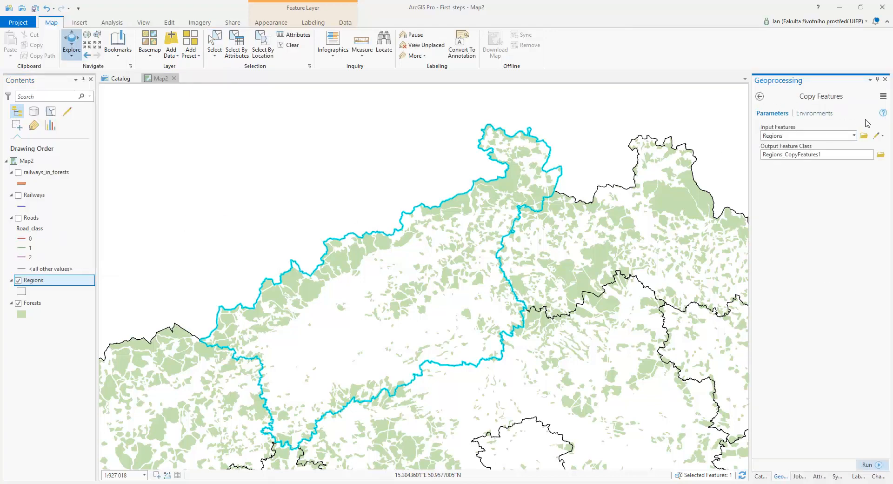
left_click(881, 155)
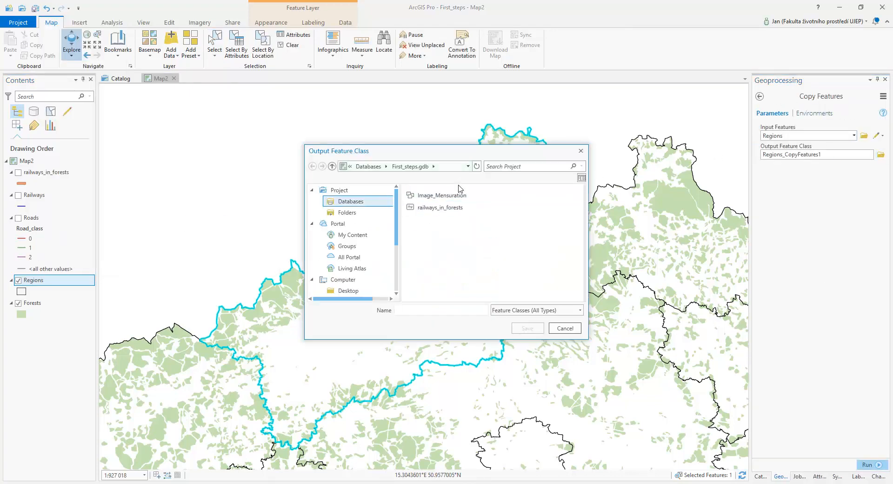
left_click(441, 309)
type("usti_region")
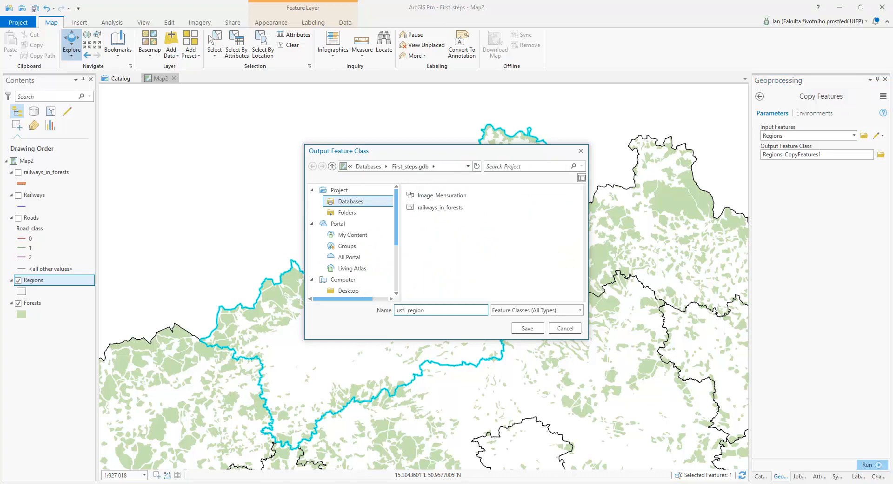
left_click(527, 328)
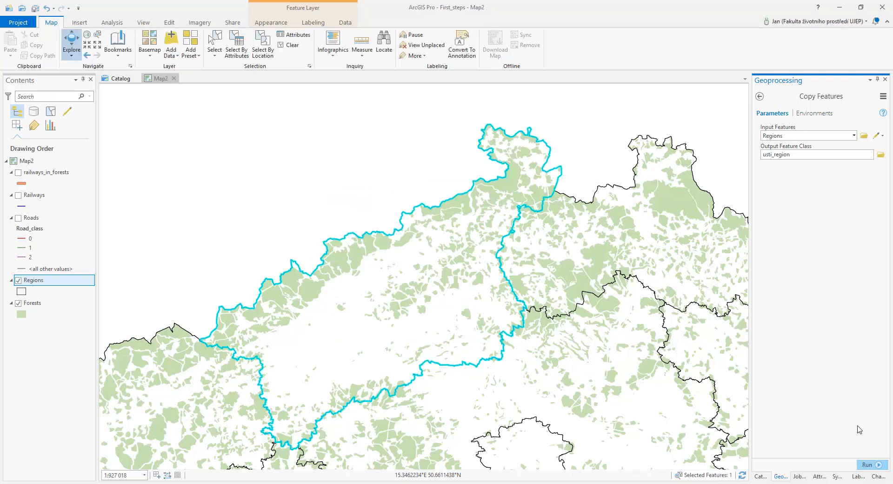
left_click(867, 464)
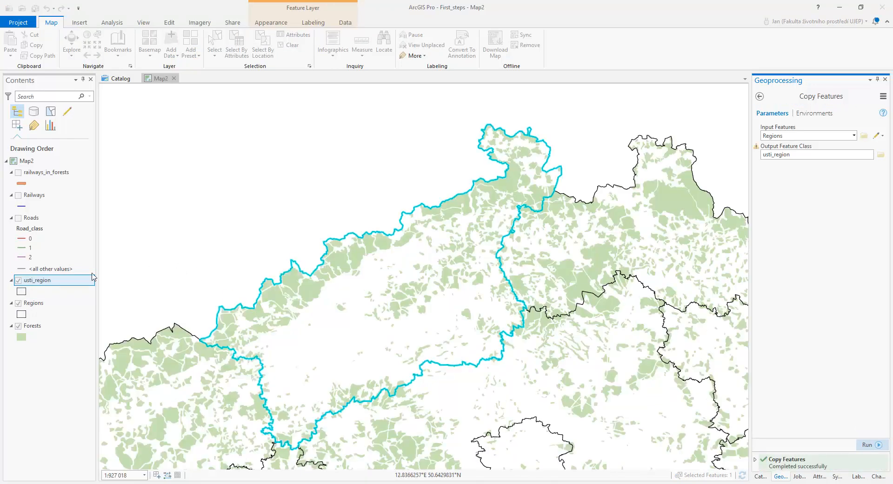
left_click(19, 302)
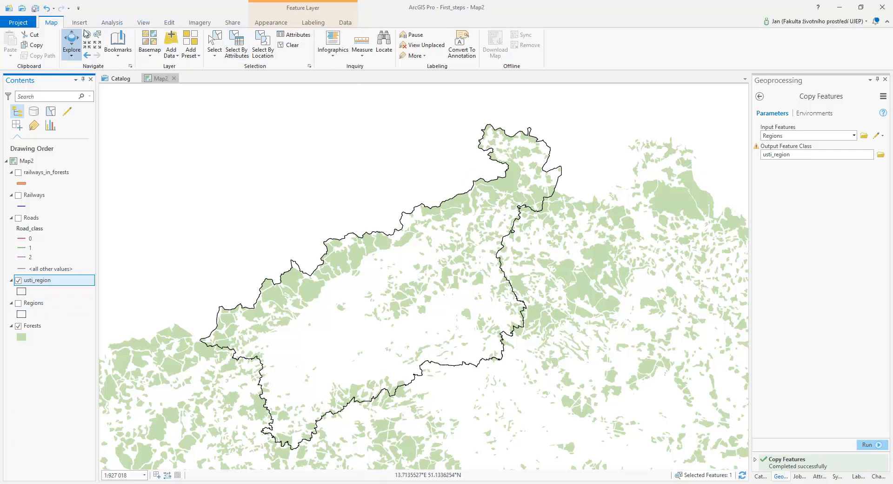
Clip the Forests layer with usti_region, saving the output as forest_usti_region.
left_click(112, 22)
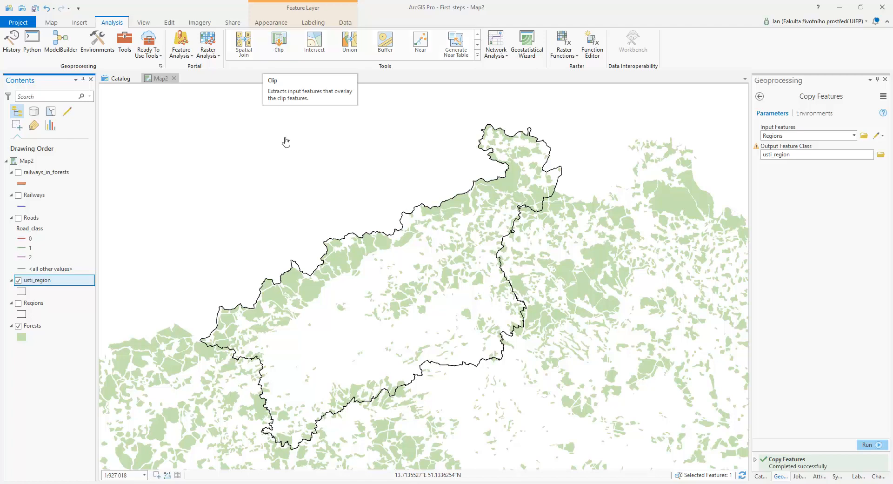
left_click(278, 44)
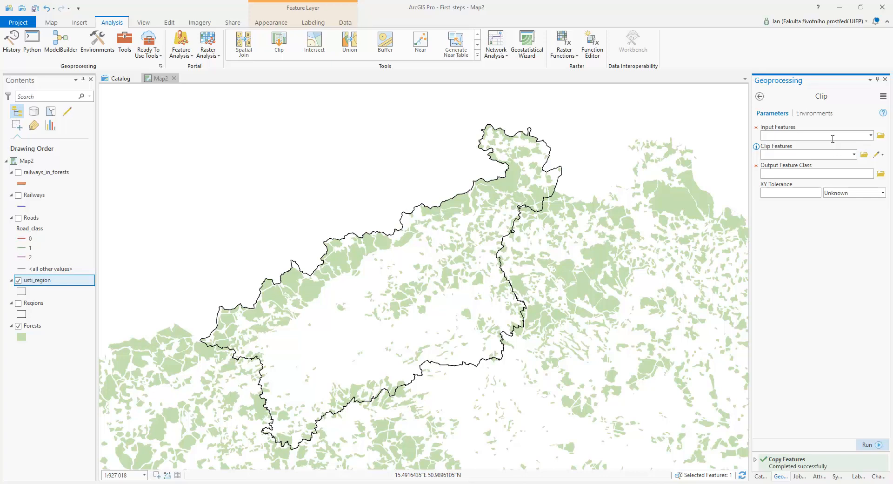
left_click(871, 136)
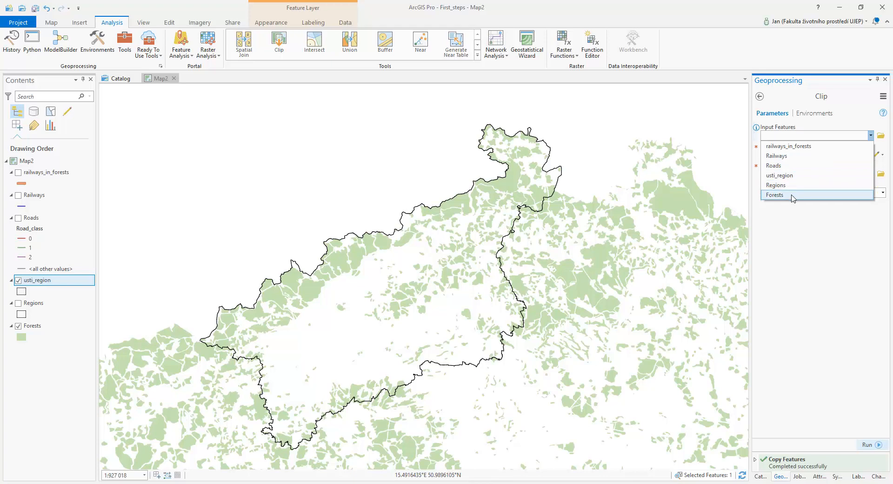
left_click(793, 195)
left_click(854, 154)
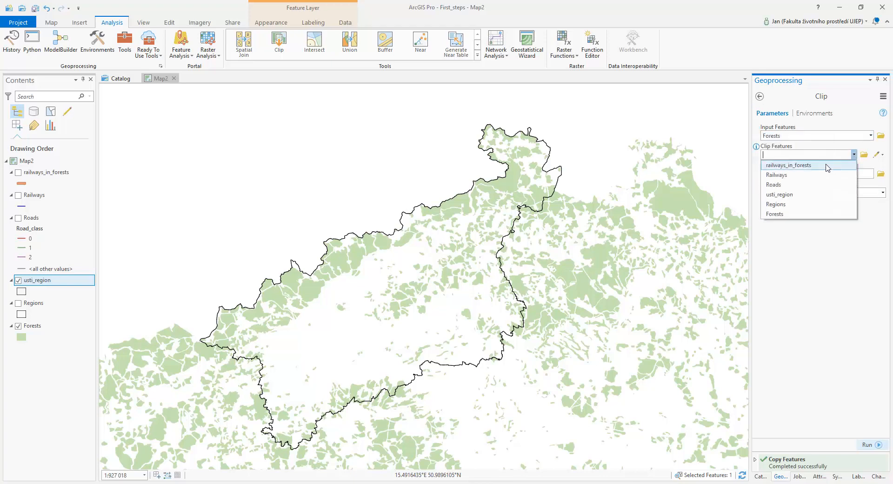
left_click(797, 194)
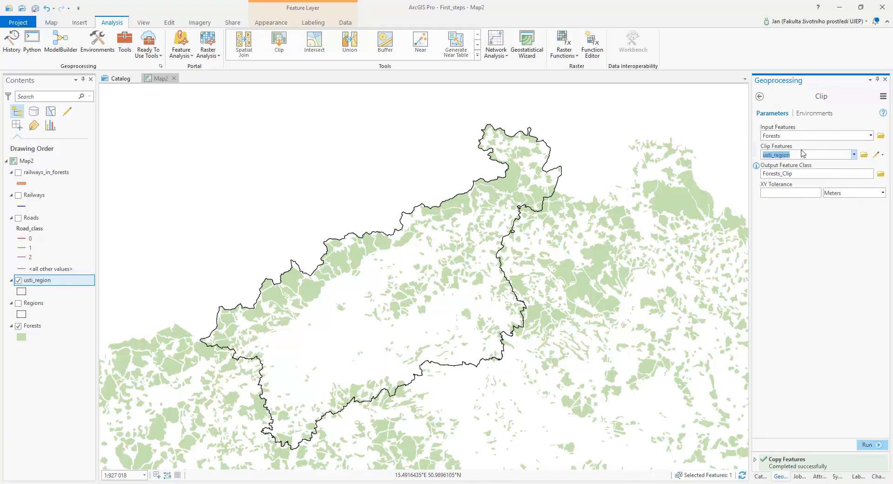
left_click(881, 173)
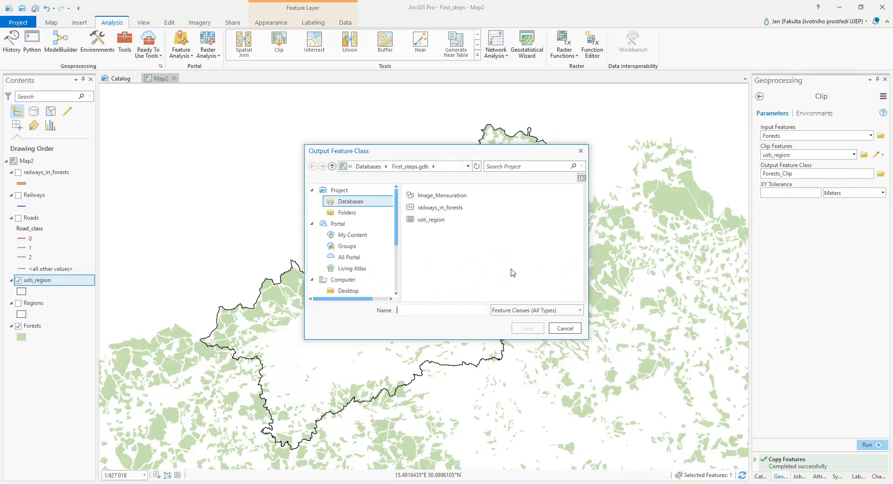
type("forest_usti_region")
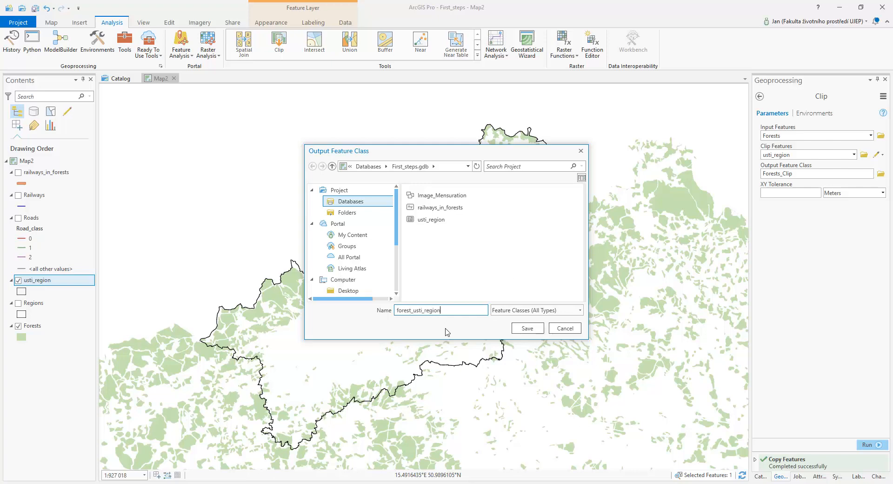
left_click(527, 328)
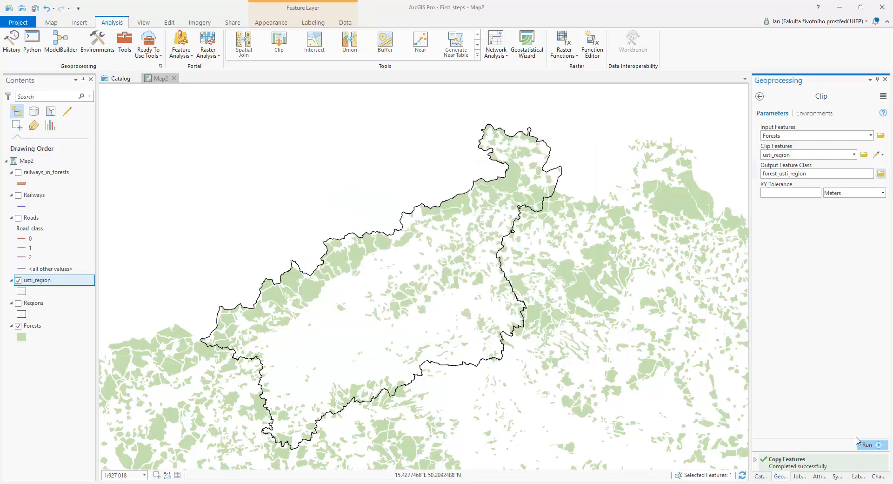
left_click(870, 445)
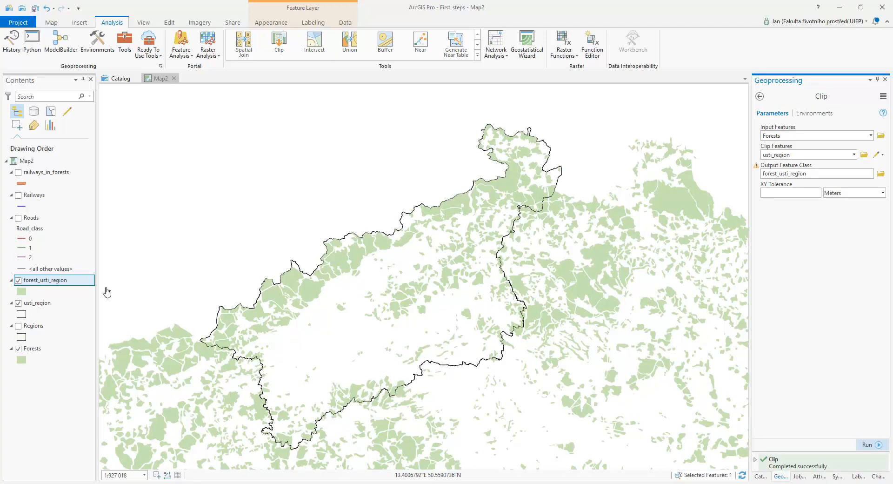
Open the symbol gallery for the forest_usti_region layer.
left_click(21, 291)
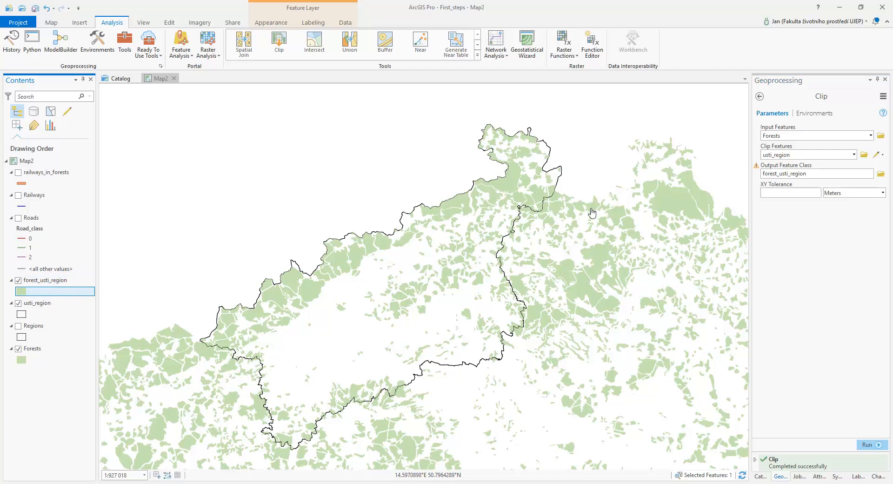
left_click(844, 316)
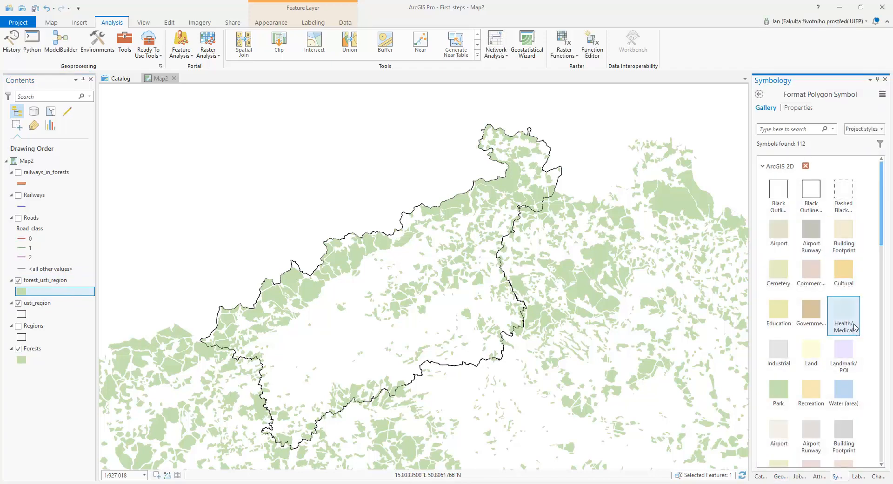
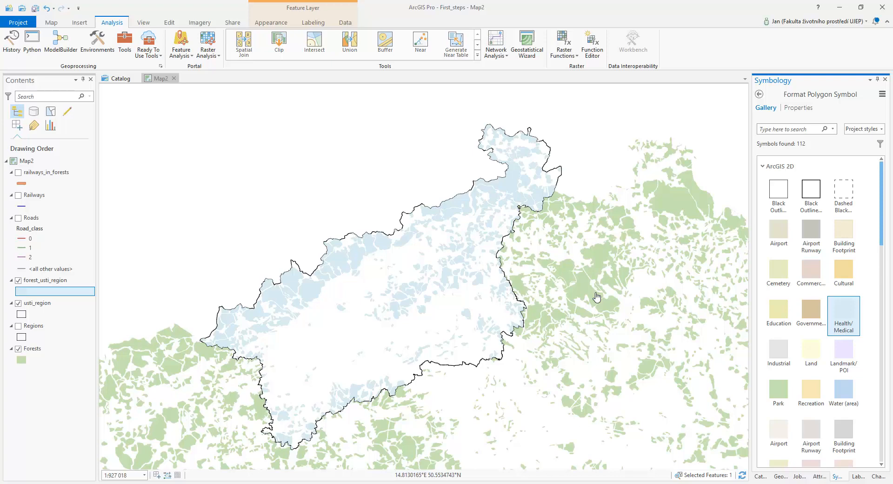
Hide the forest_usti_region and usti_region layers and turn the Regions layer back on.
scroll(597, 296, "down", 5)
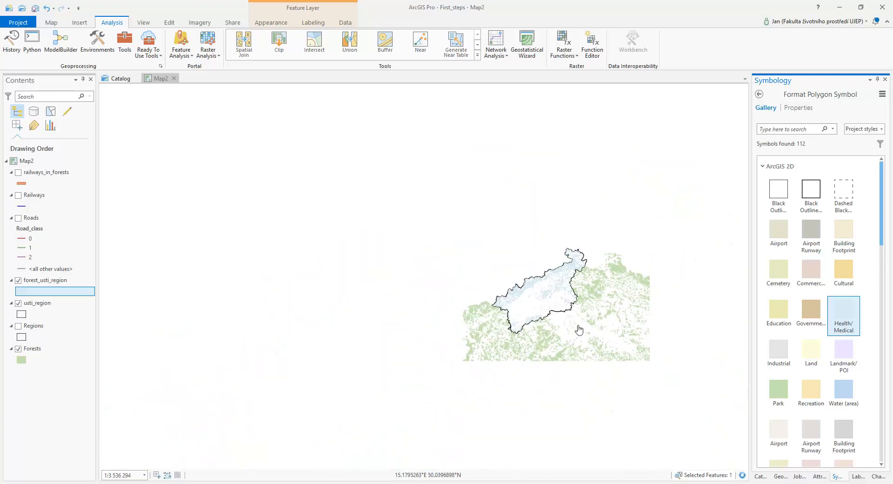
left_click_drag(579, 329, 370, 225)
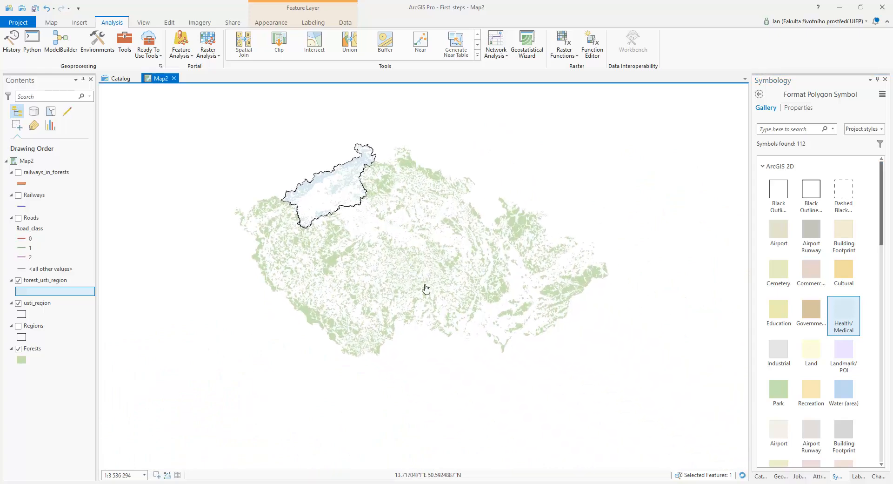
scroll(508, 307, "up", 2)
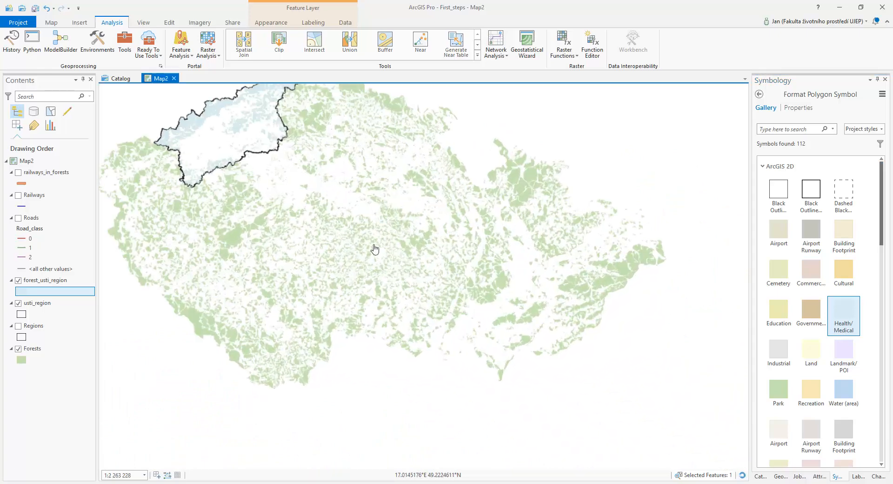
left_click_drag(370, 247, 449, 321)
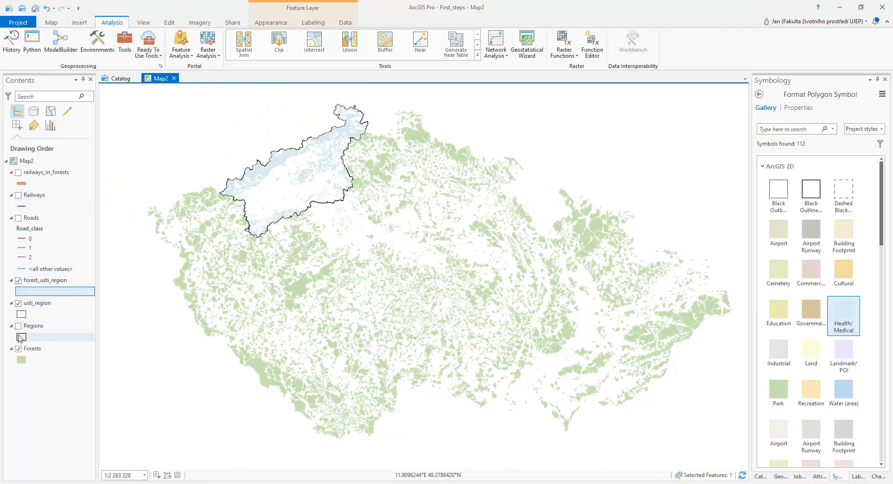
left_click(18, 280)
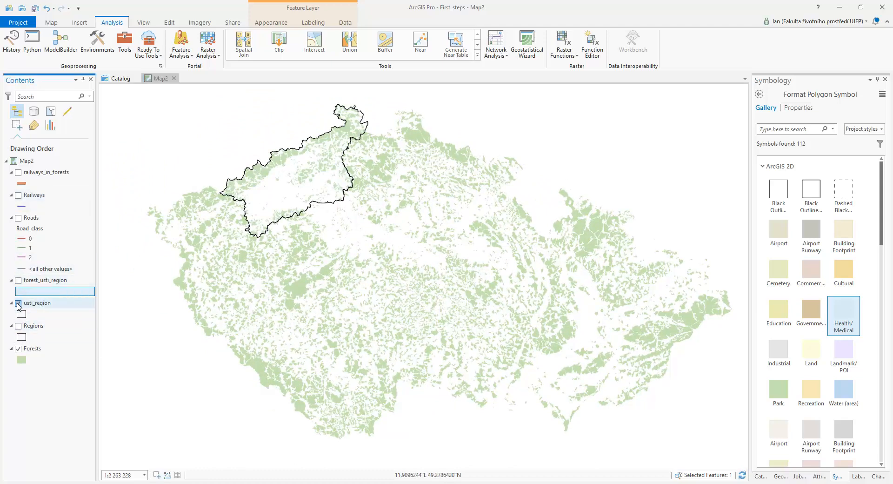
left_click(18, 303)
left_click(19, 325)
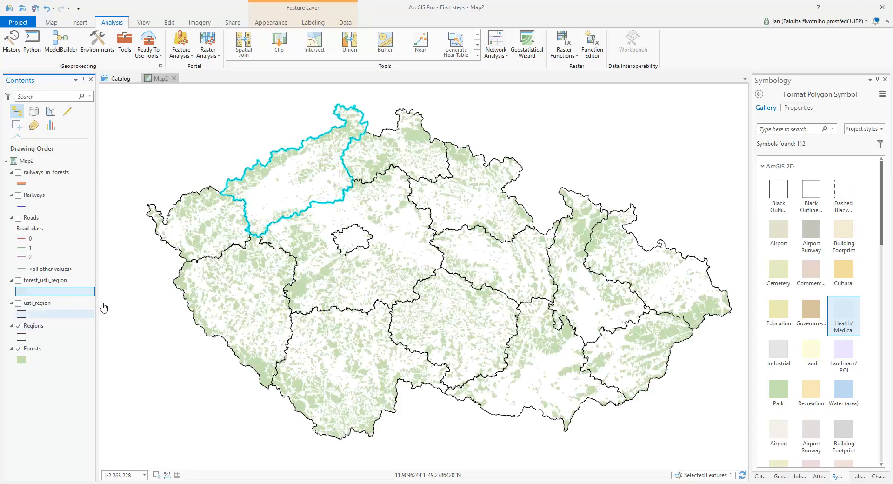
Clear the current selection and open the attribute table of the Regions layer.
left_click(52, 25)
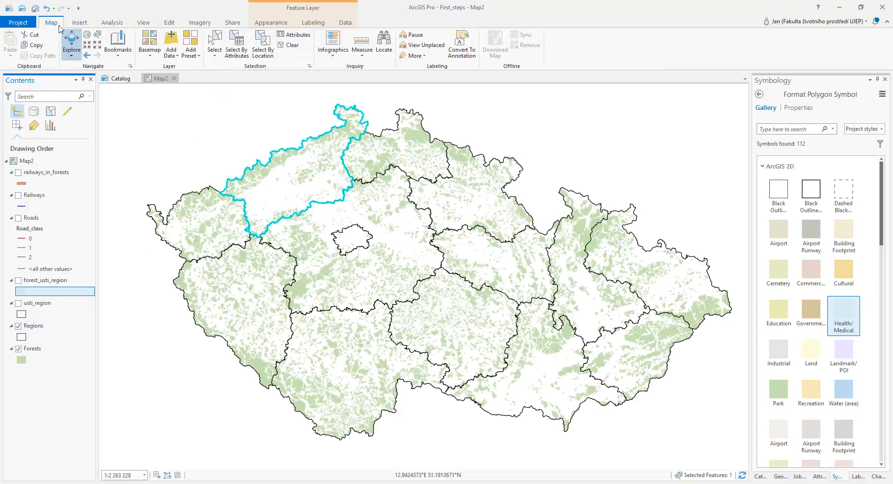
left_click(292, 46)
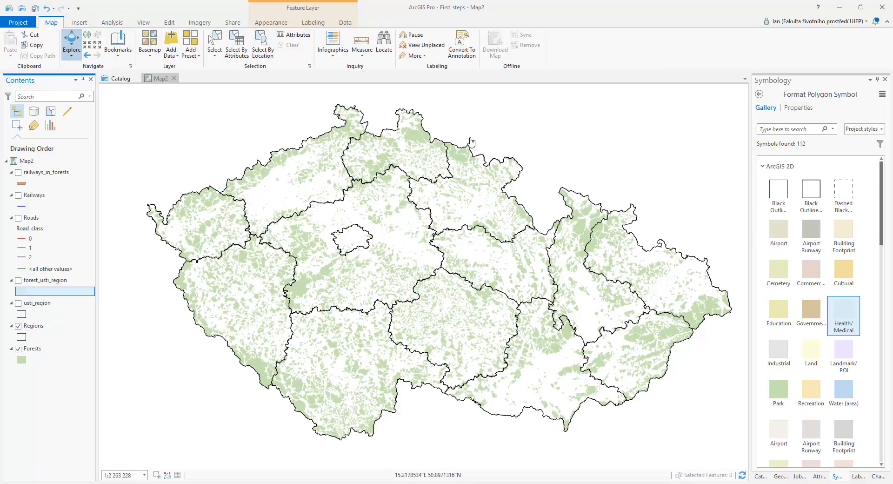
left_click(31, 326)
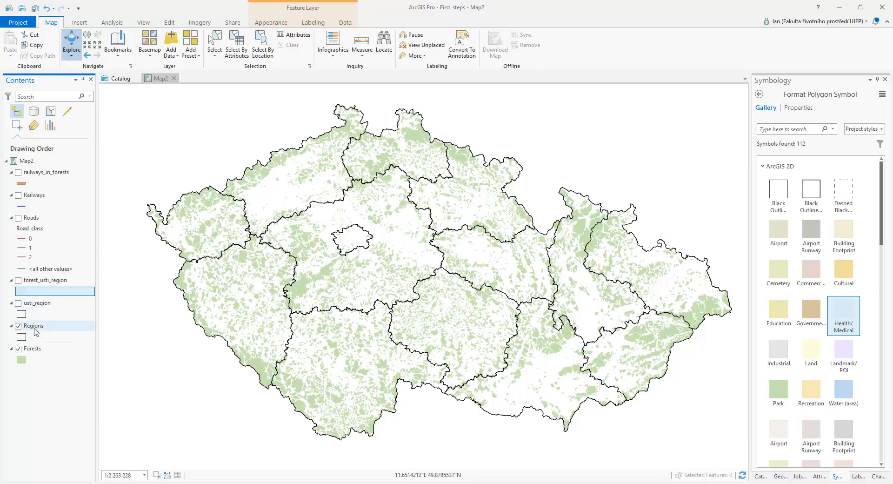
right_click(34, 326)
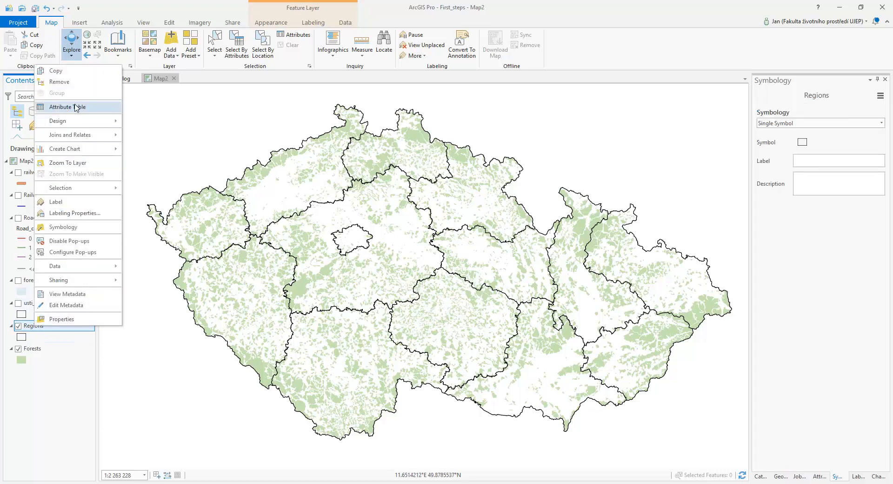
left_click(73, 110)
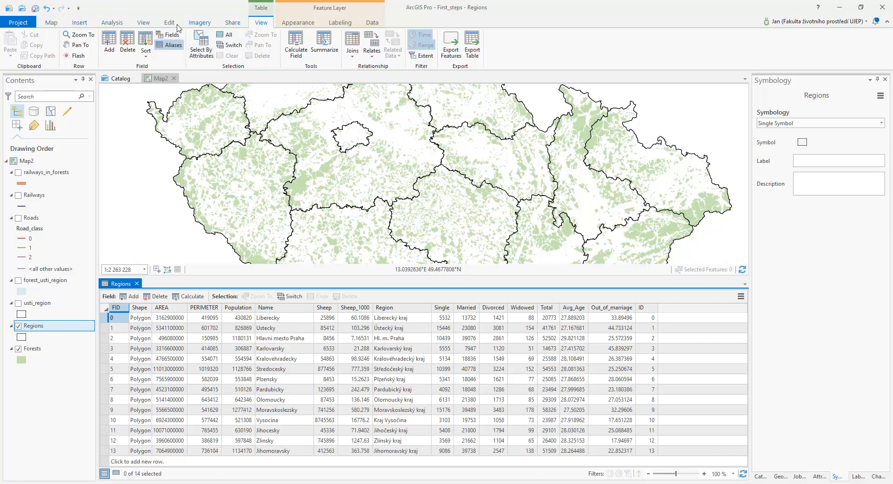
Run Intersect on Forests and Regions, saving the output feature class as forests_regions.
left_click(110, 23)
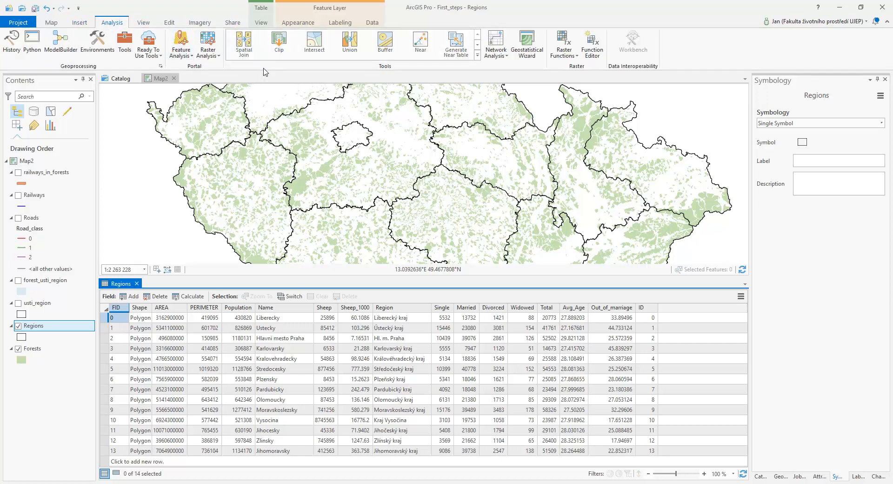
left_click(315, 45)
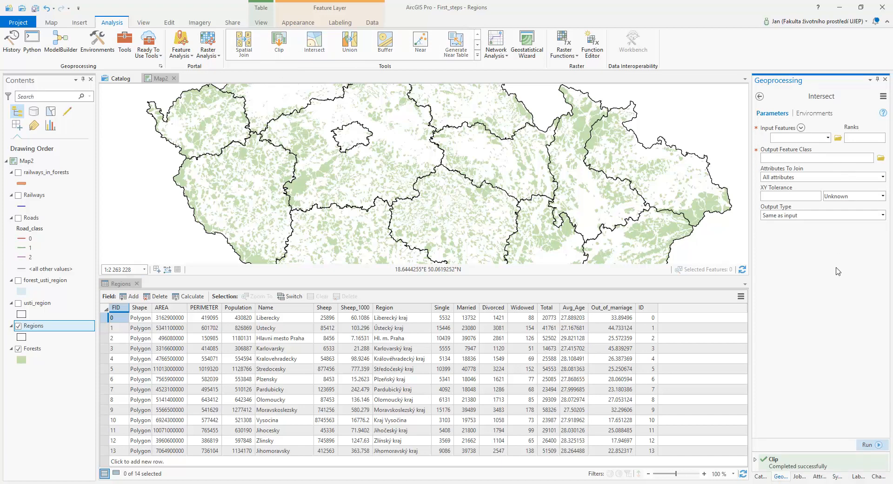
left_click(828, 138)
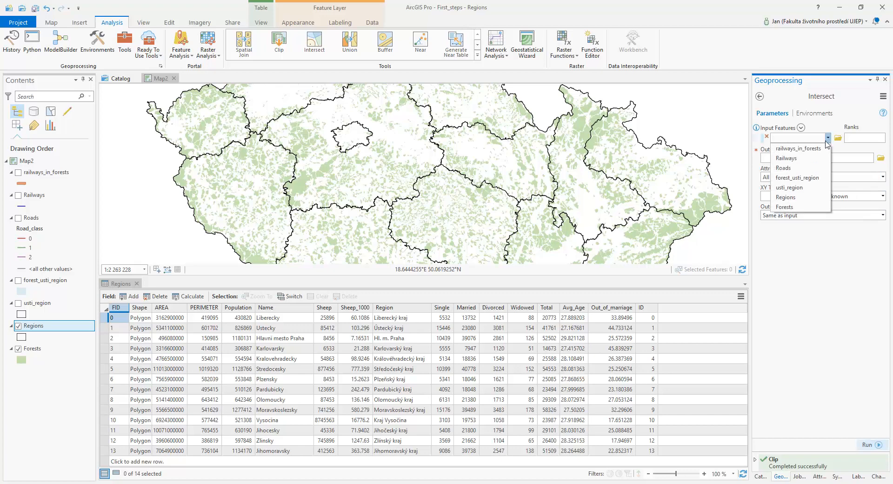
left_click(784, 206)
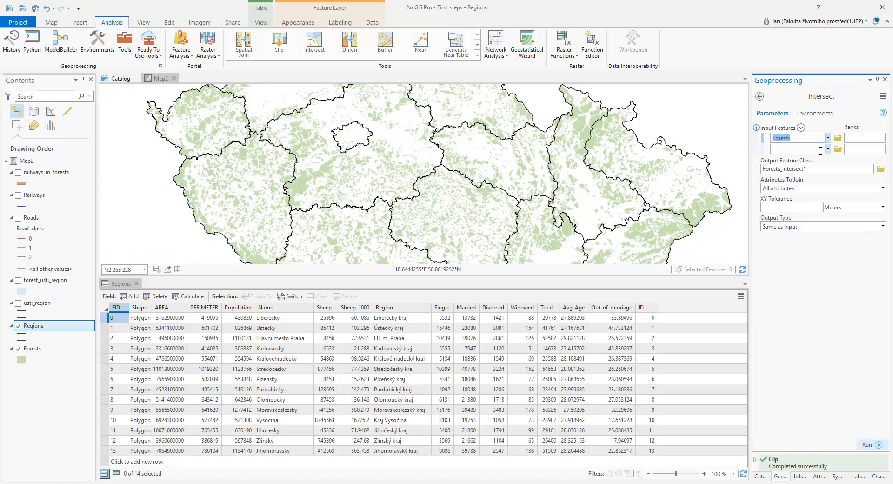
left_click(829, 150)
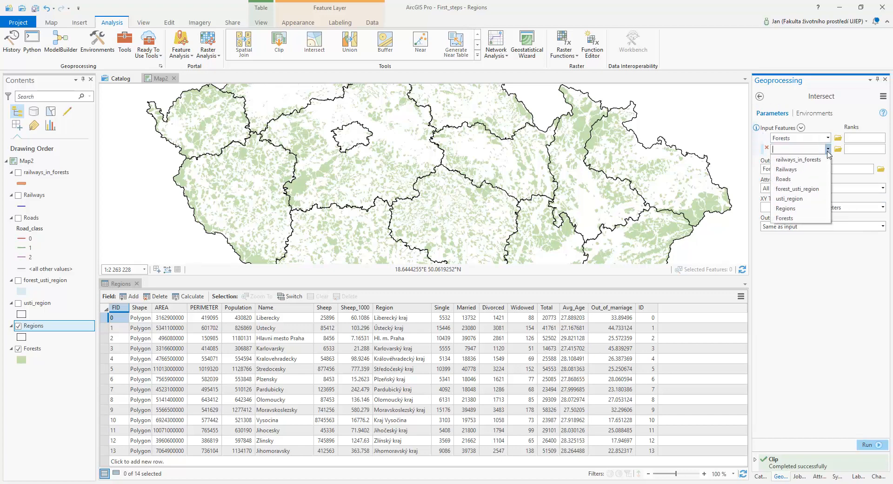
left_click(785, 208)
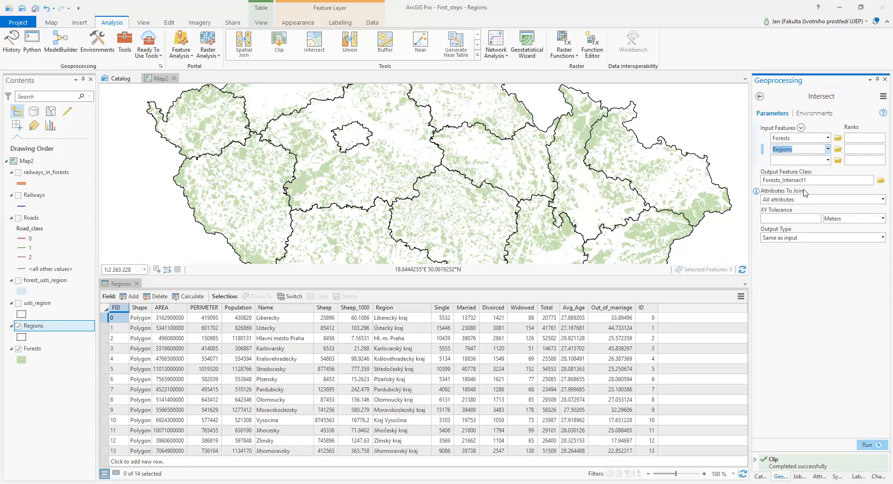
left_click(881, 181)
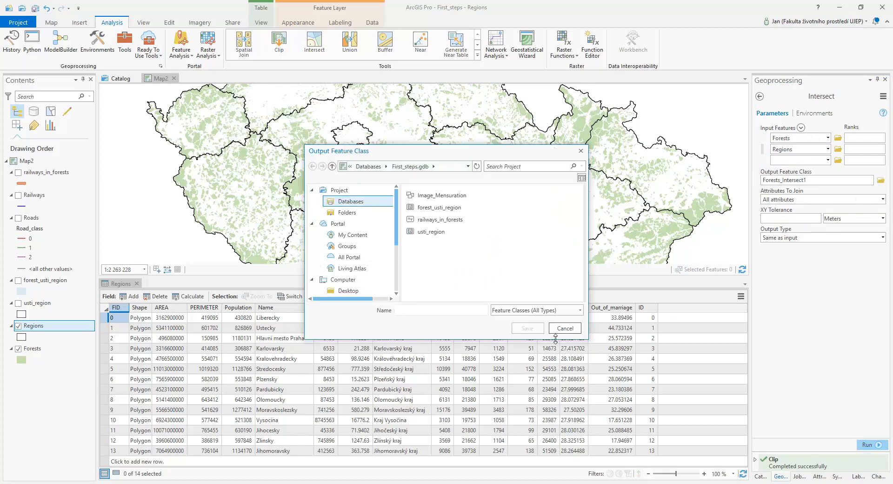
type("fores")
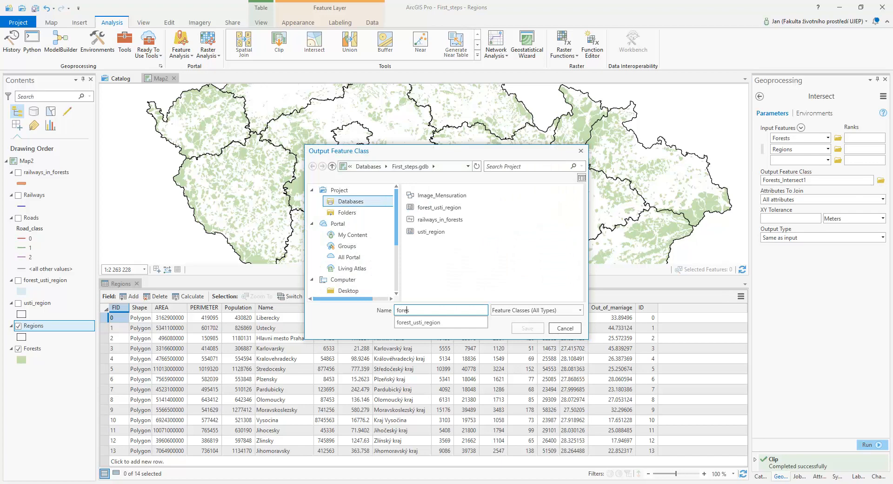
type("ts_regions")
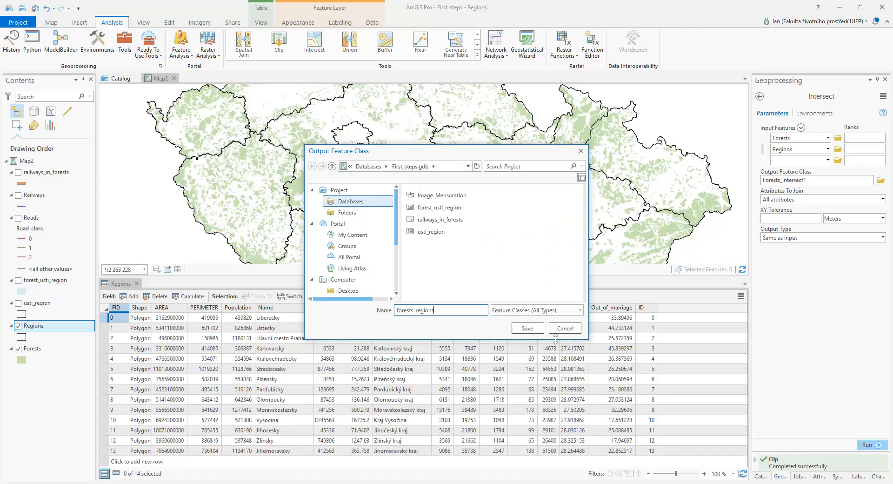
left_click(523, 330)
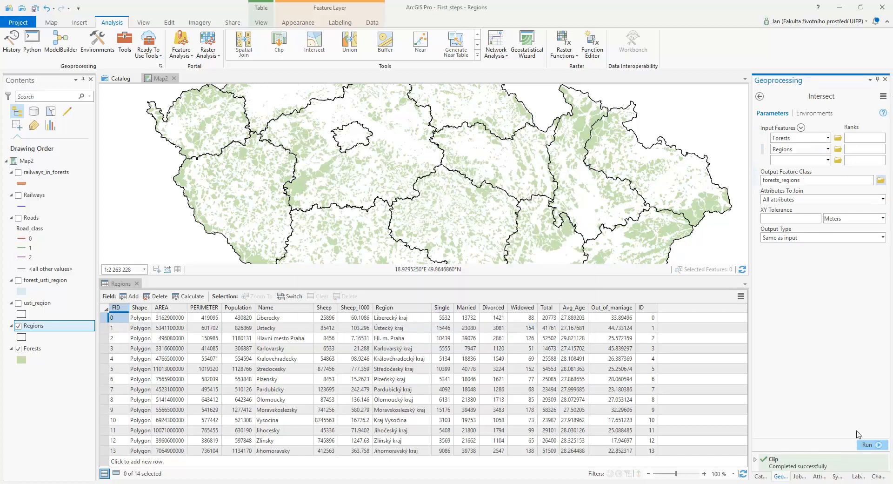
left_click(866, 444)
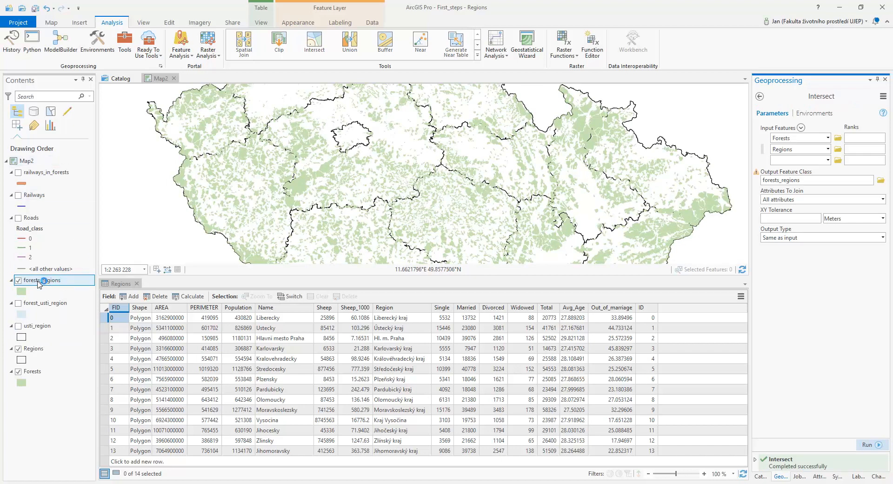
Open the forests_regions attribute table and browse its joined region fields.
right_click(64, 283)
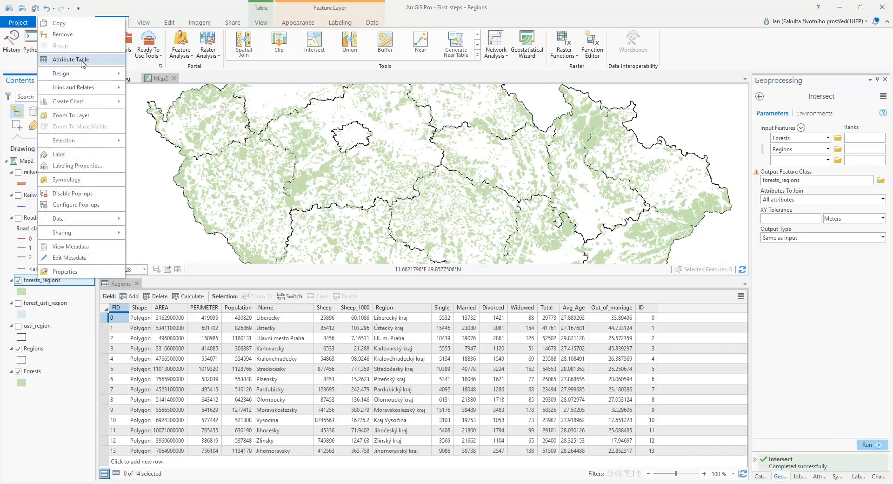
left_click(83, 64)
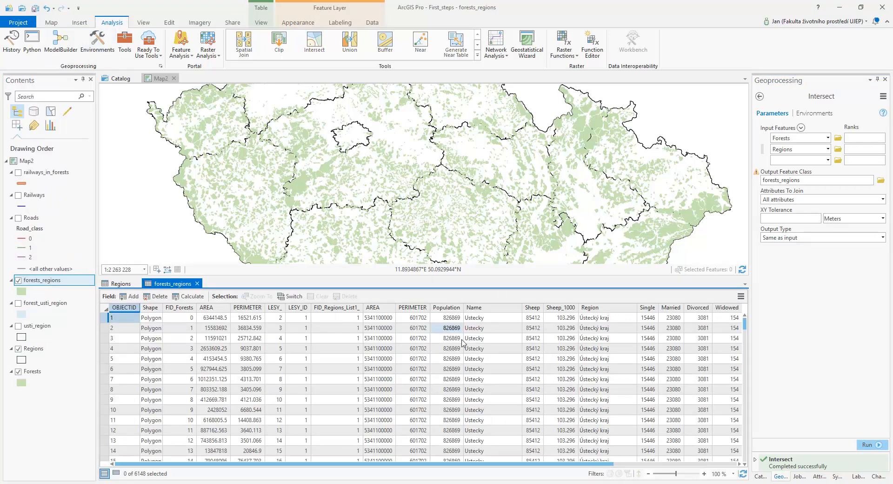
left_click_drag(498, 464, 650, 462)
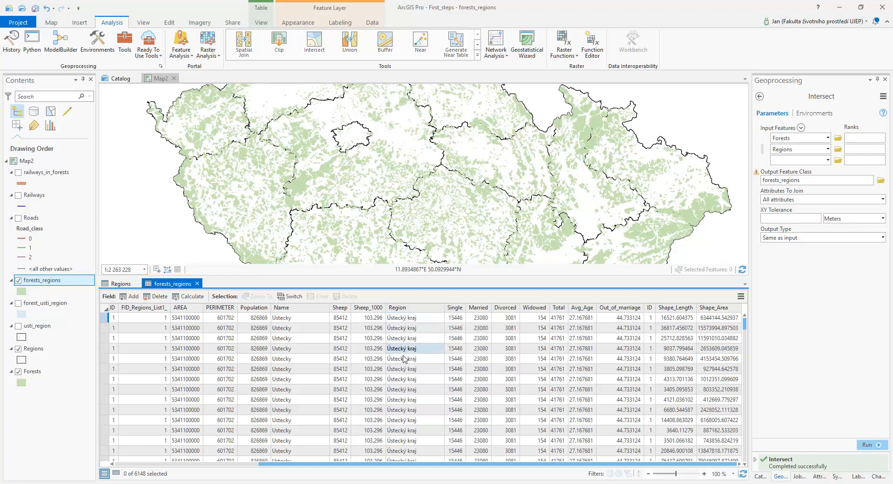
scroll(413, 392, "down", 3)
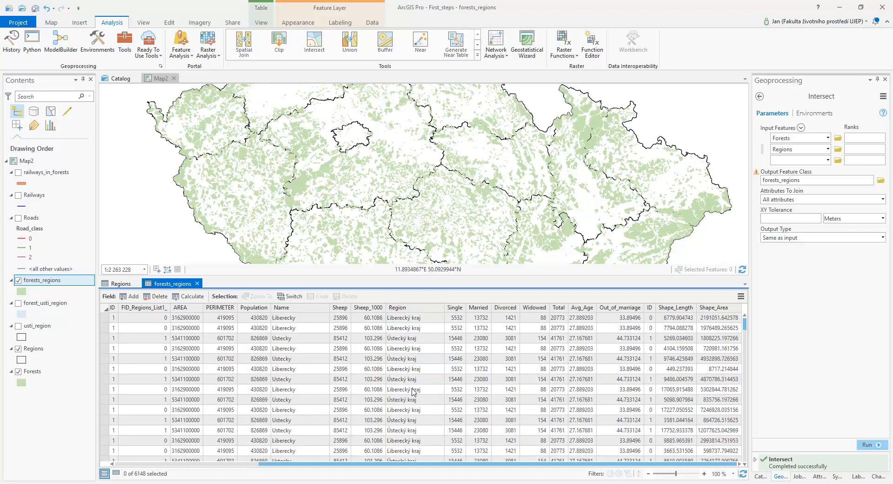
scroll(412, 329, "up", 3)
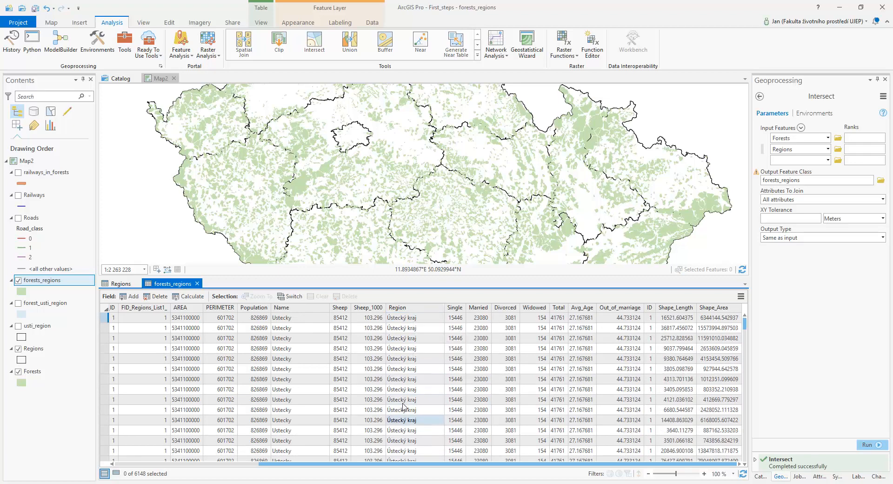
Start Summary Statistics on forests_regions grouped by Region, naming the output table forests_regions_stat.
right_click(411, 309)
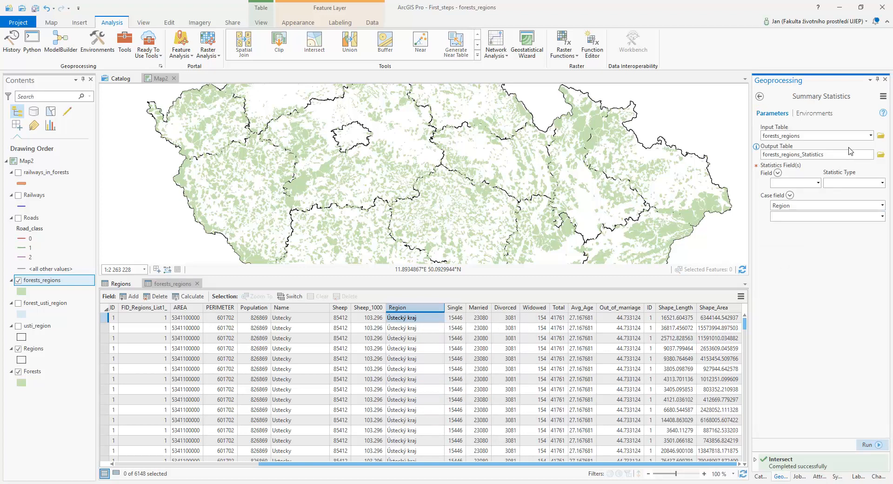
left_click(881, 156)
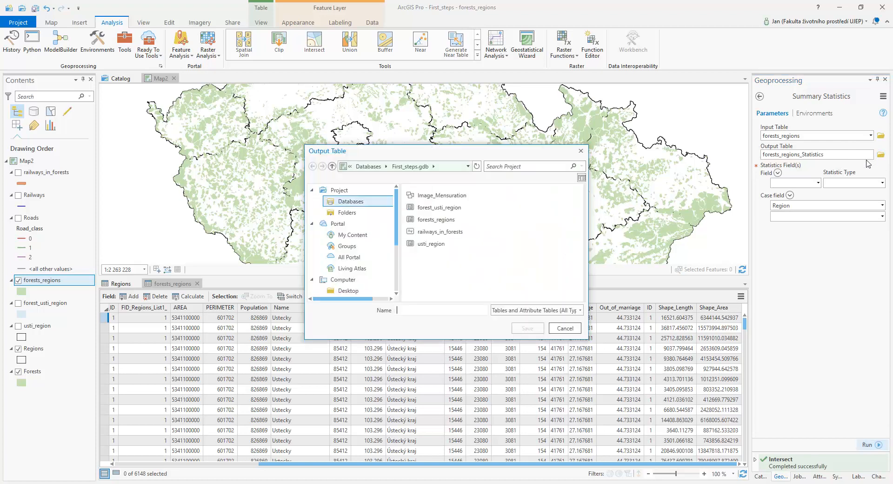
left_click(429, 310)
type("fore")
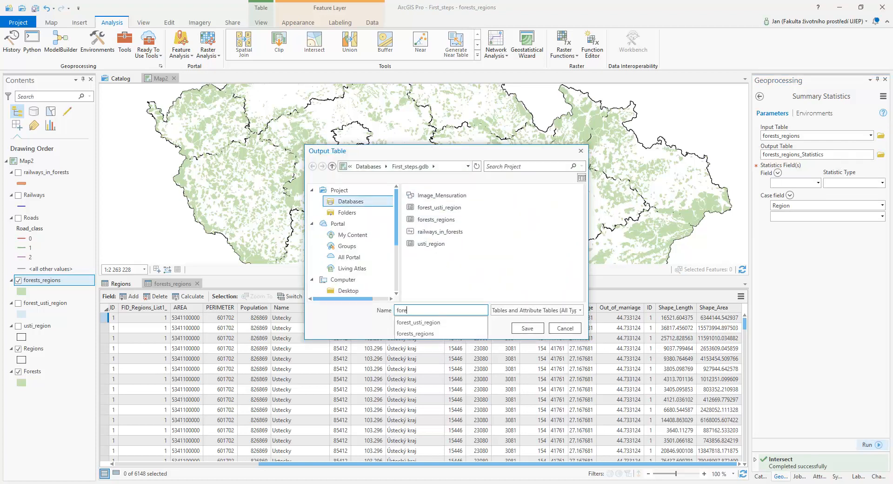
type("sts_")
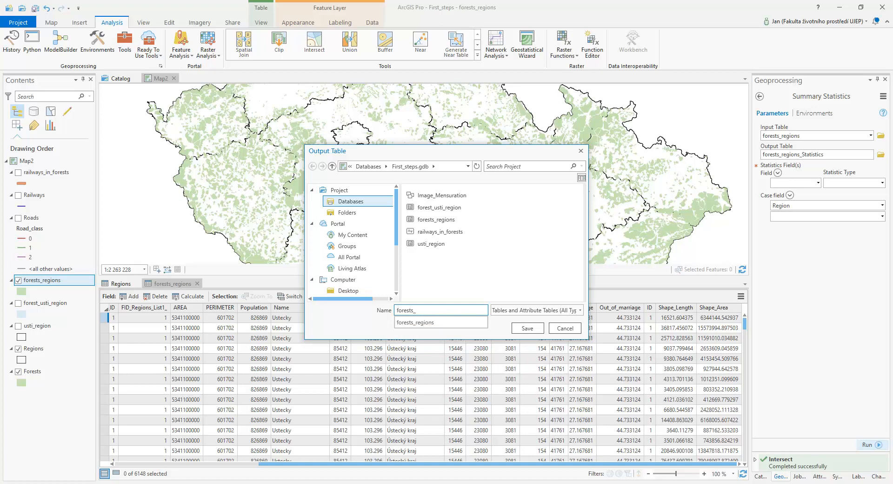
type("regions_stat")
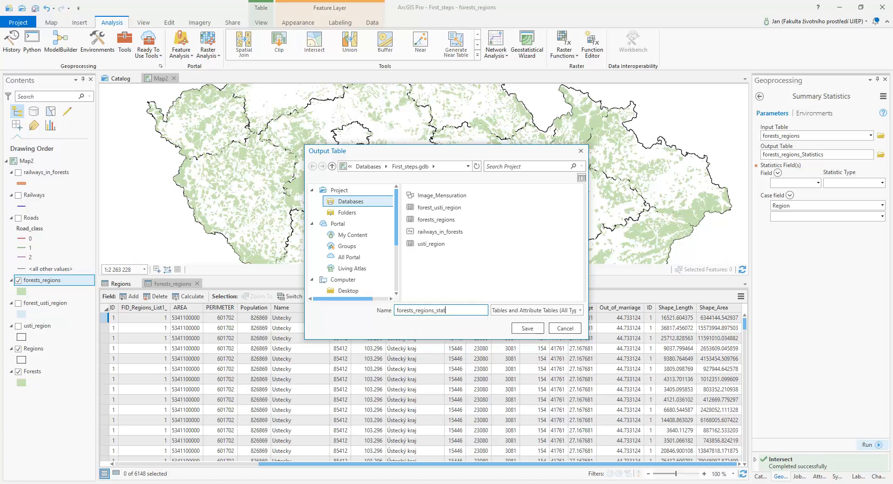
left_click(530, 328)
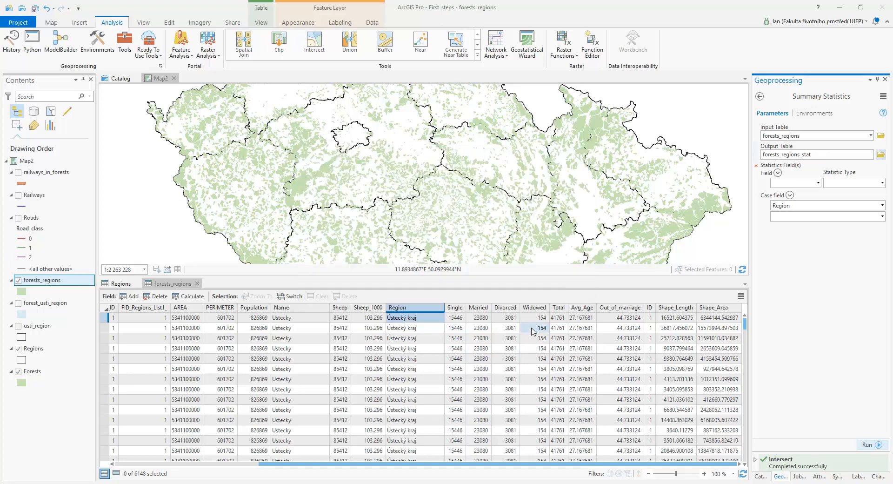
Set the statistics field to Shape_Area with statistic type Sum and run Summary Statistics.
left_click(819, 183)
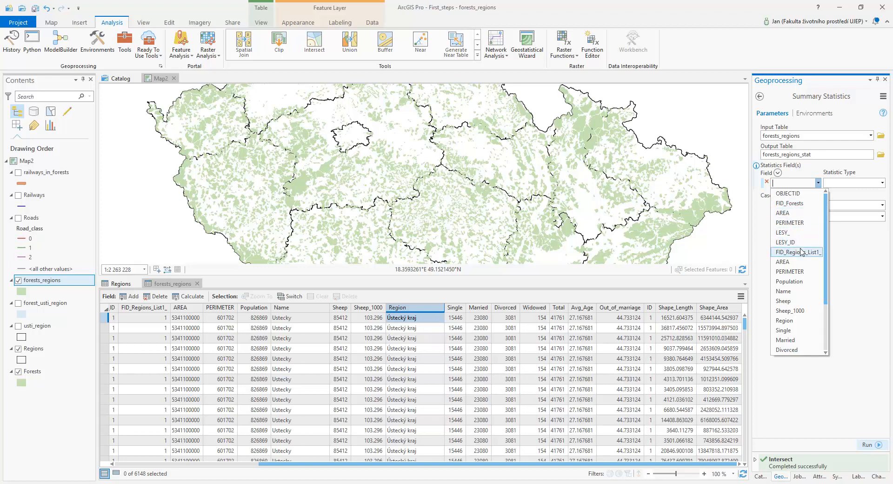
left_click(766, 255)
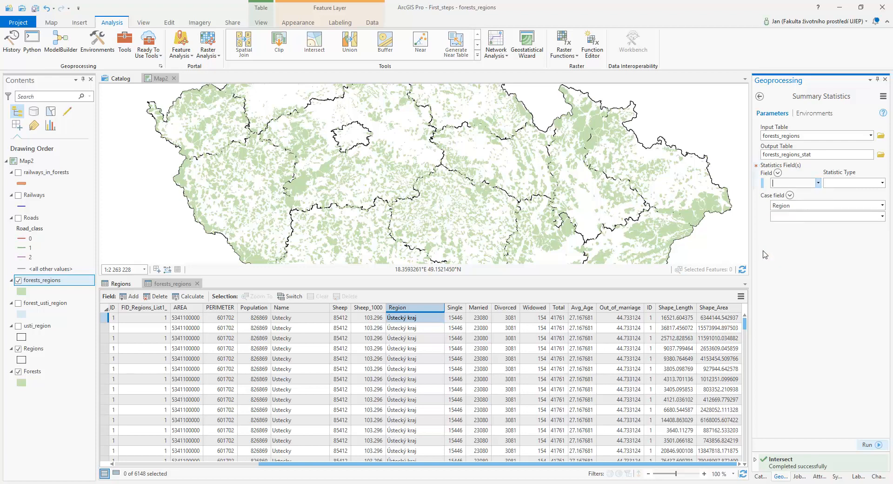
left_click(815, 183)
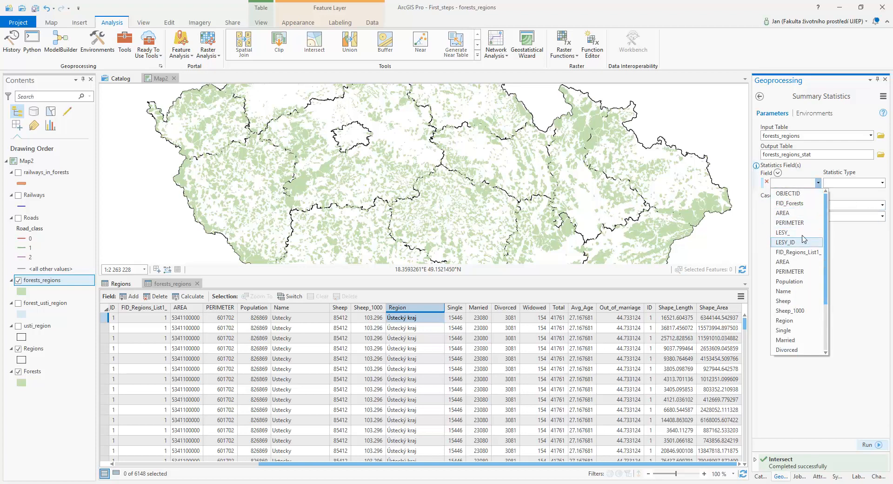
scroll(801, 275, "down", 3)
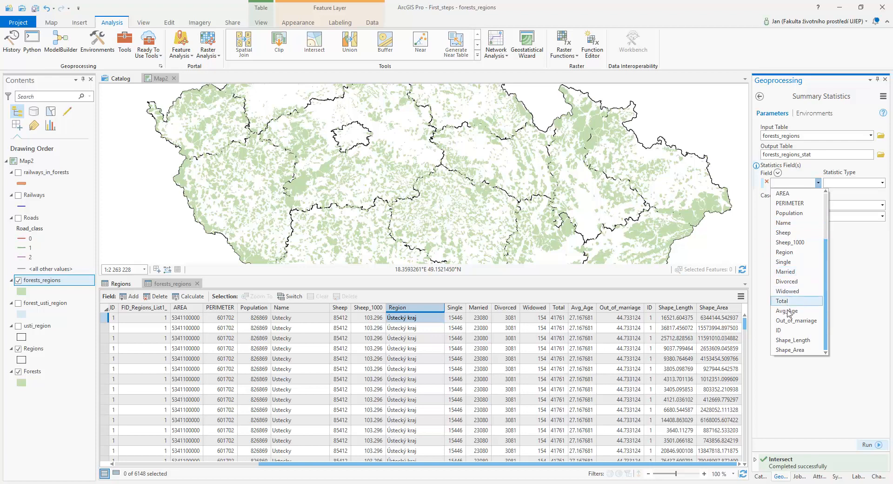
left_click(791, 350)
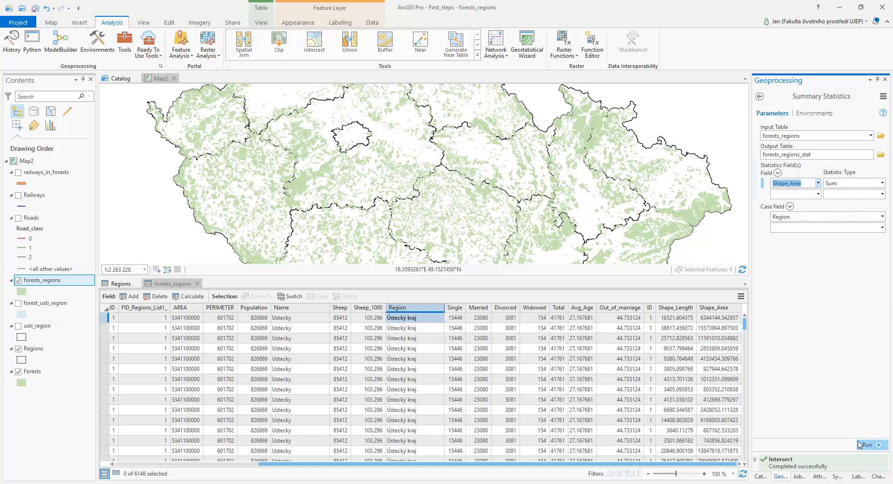
left_click(874, 446)
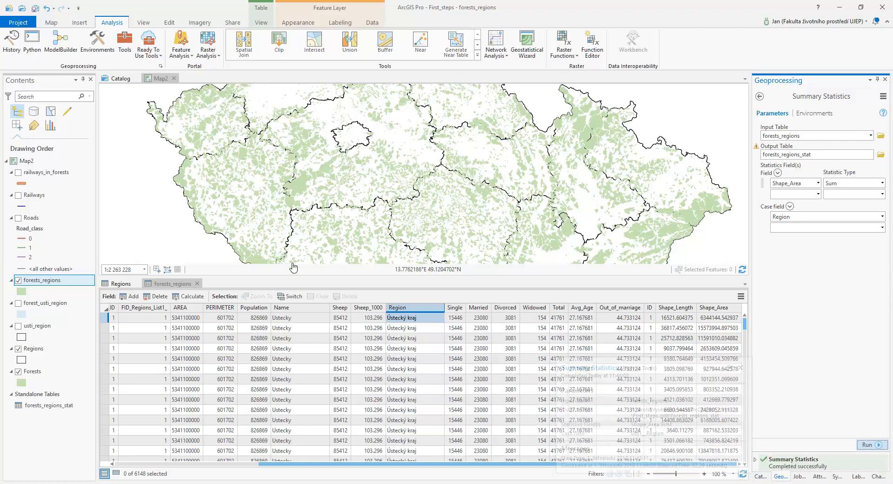
Open the forests_regions_stat standalone table to view the summed forest area per region.
double_click(36, 407)
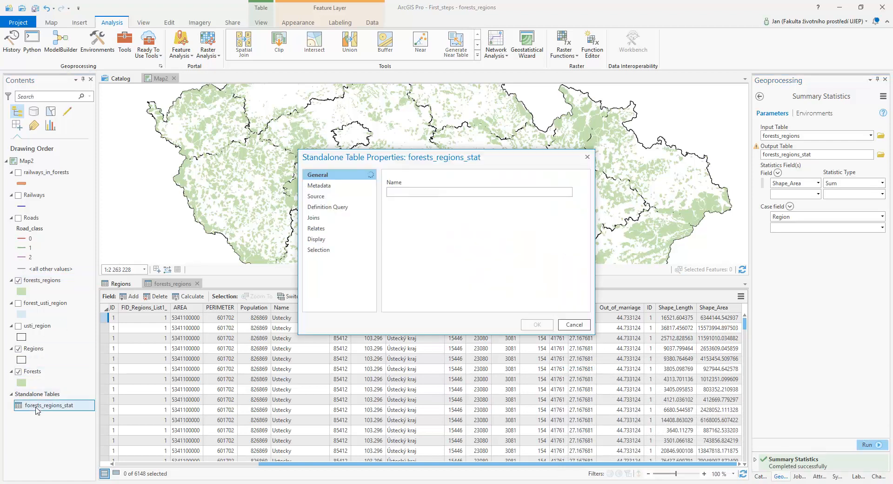
left_click(573, 326)
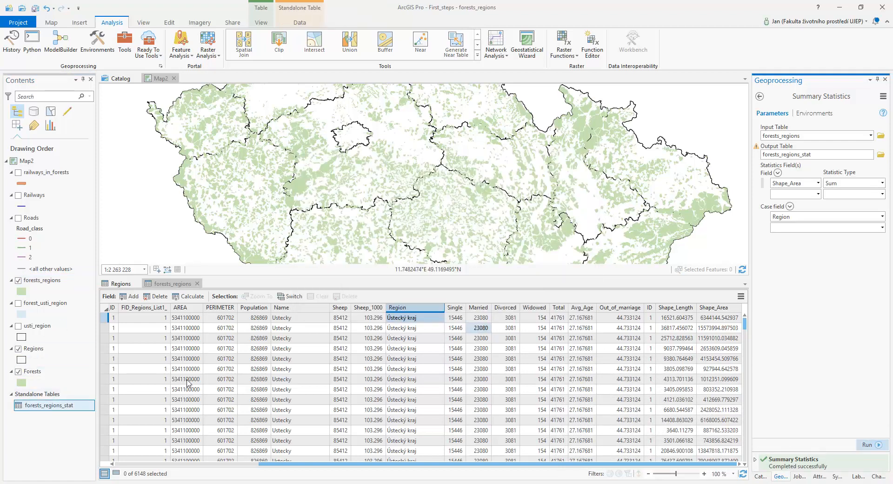
right_click(68, 408)
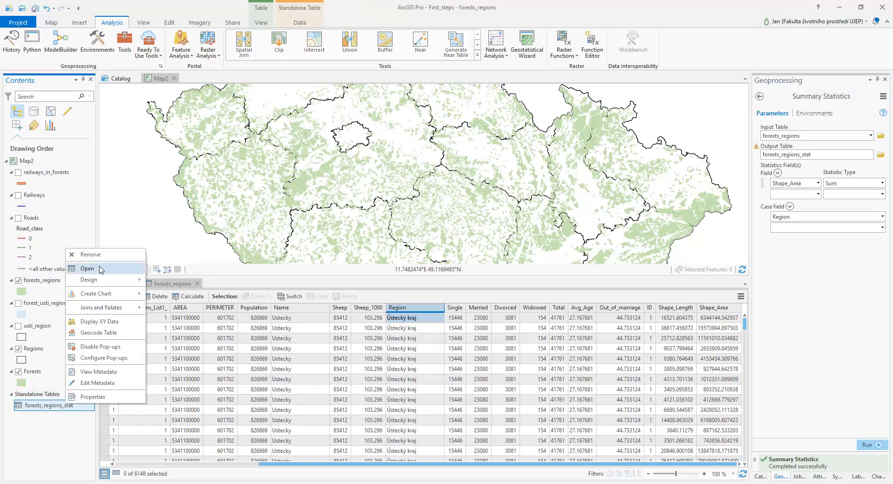
left_click(87, 268)
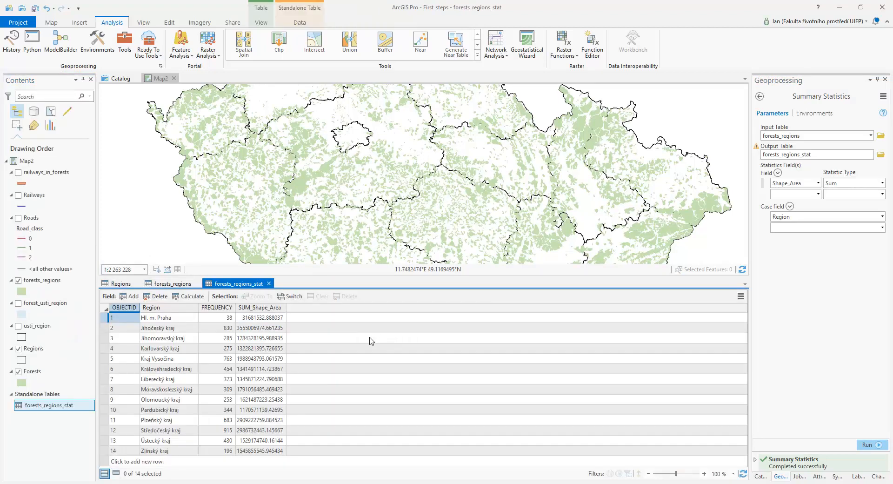